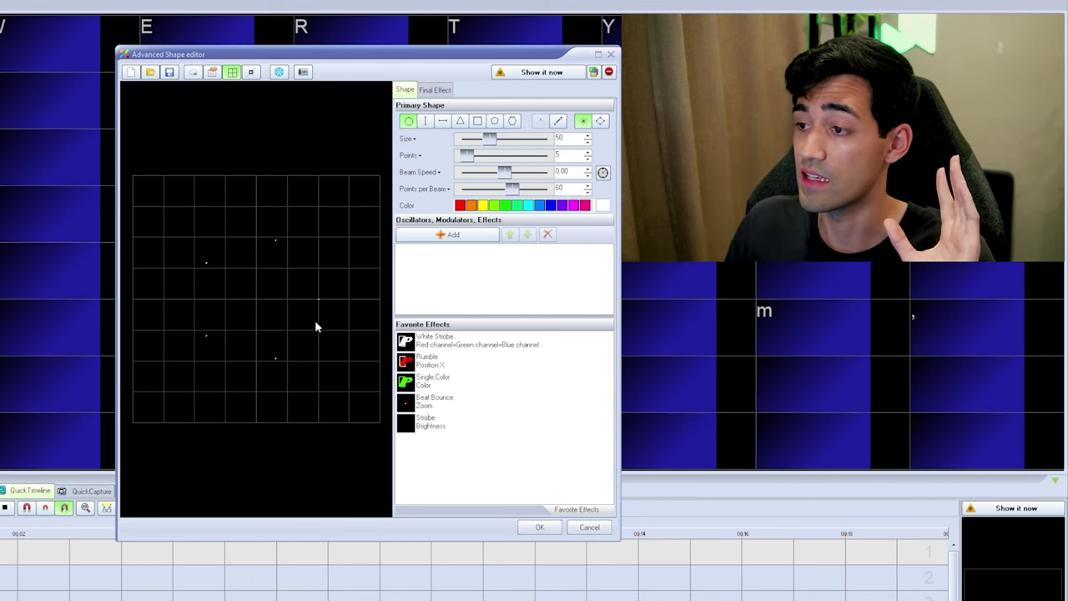
Switch the circle to a continuous outline and back to separate beams, and try connecting the beams
click(600, 121)
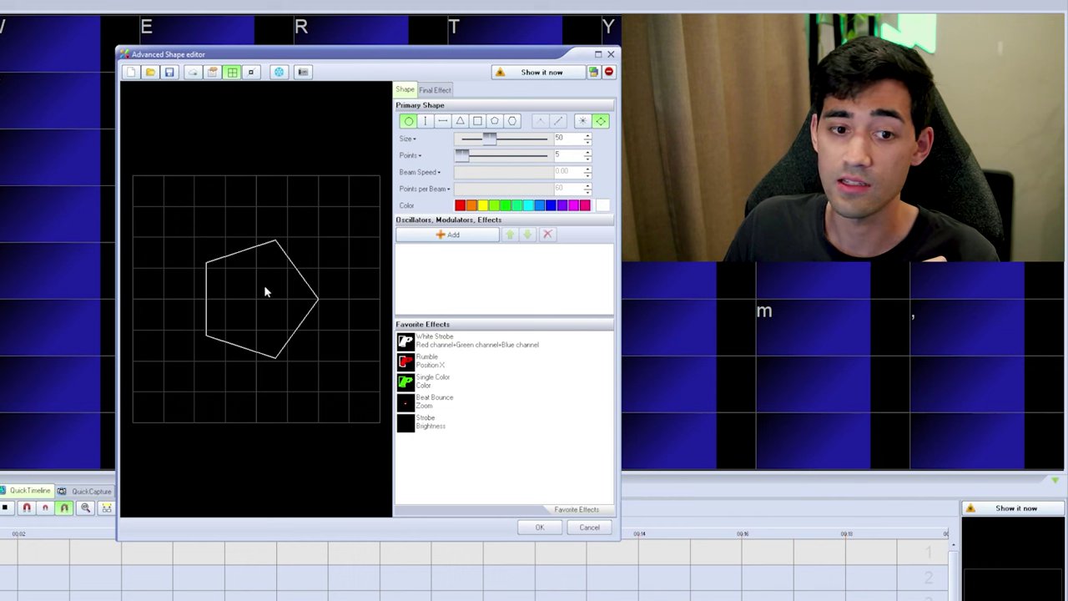
click(581, 122)
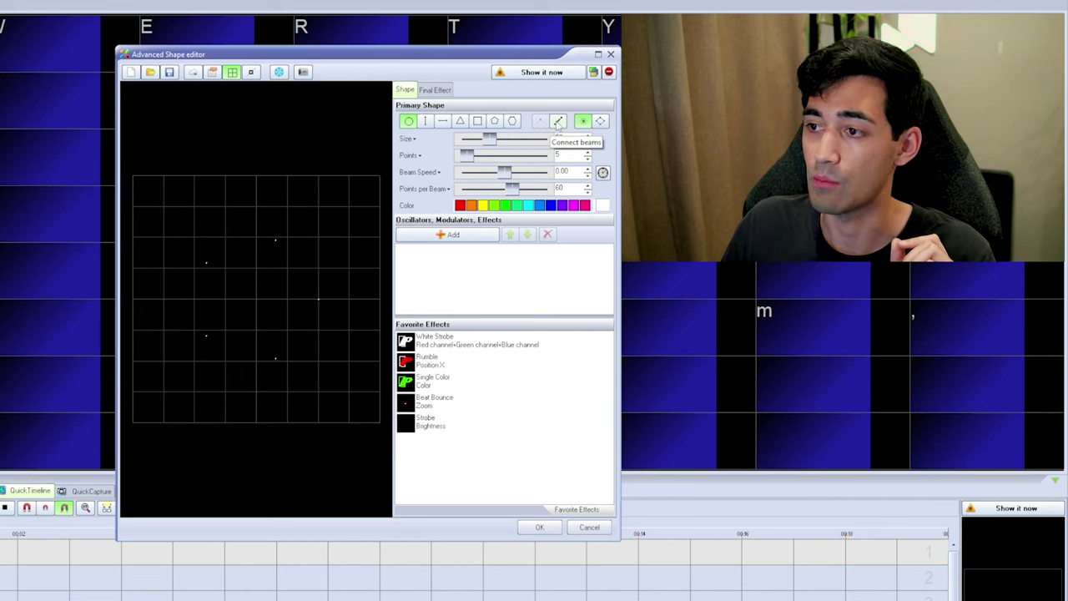
click(558, 122)
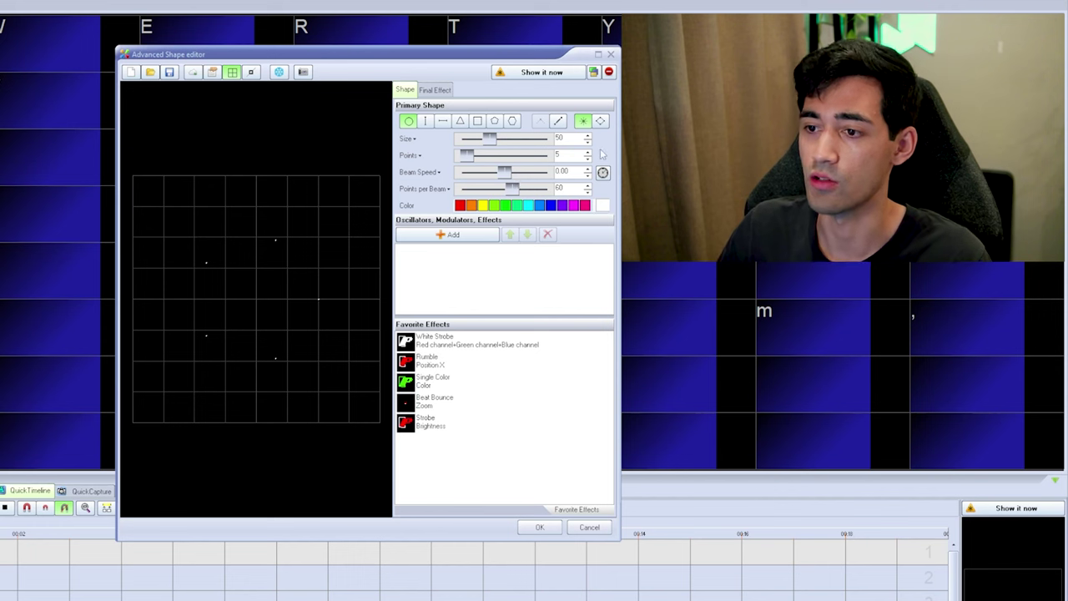
Try a beam speed of 88.11 on the circle and reset it to 0
drag(505, 172, 515, 174)
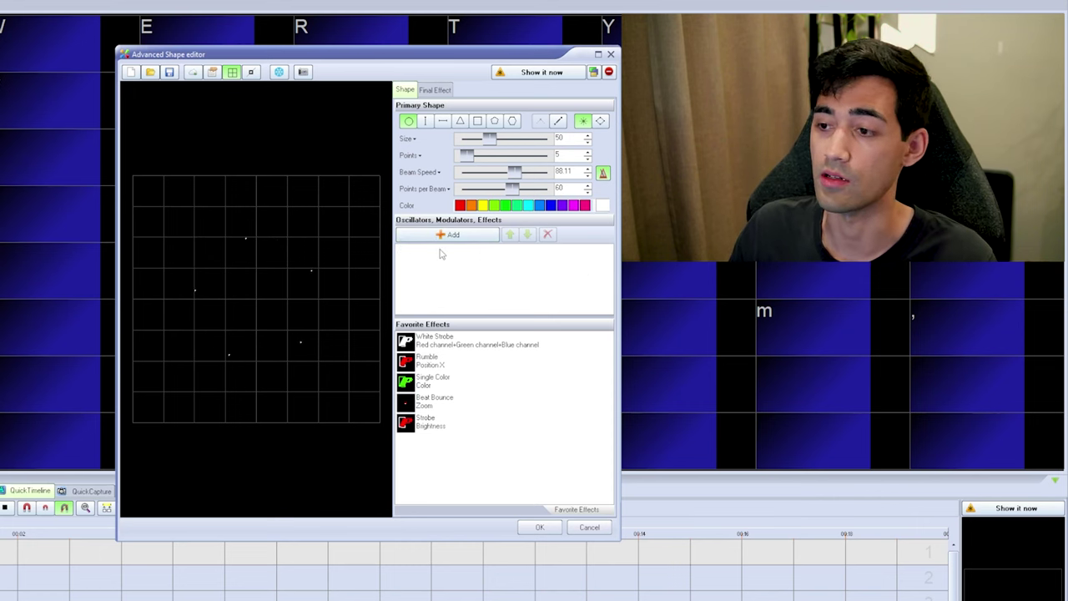
click(504, 172)
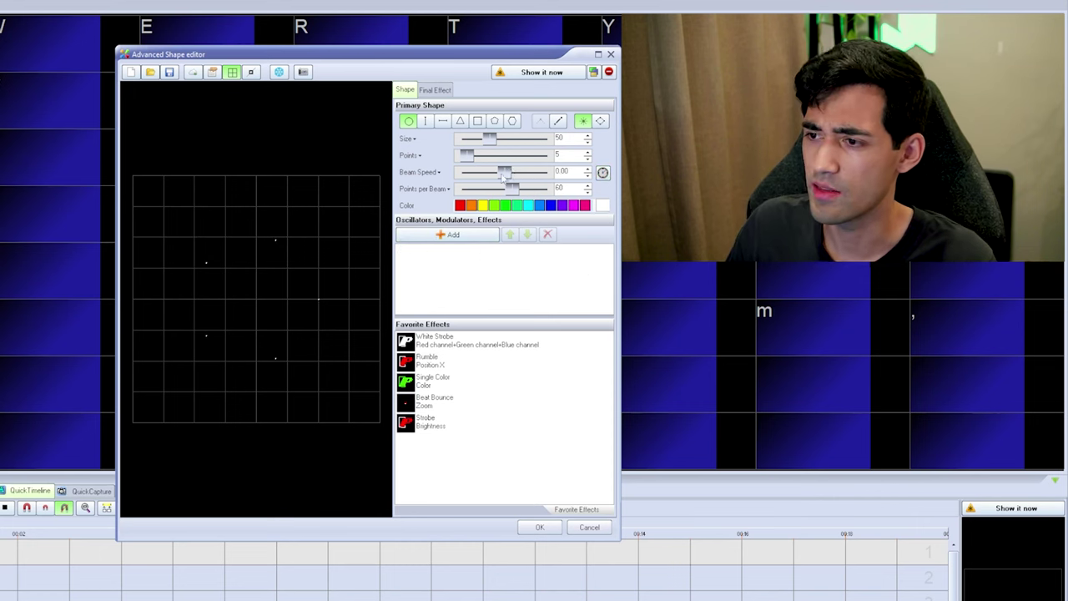
Change the primary shape to a horizontal line, set the beam speed to 88.11 and turn on fixed beams at its ends
click(444, 122)
click(506, 176)
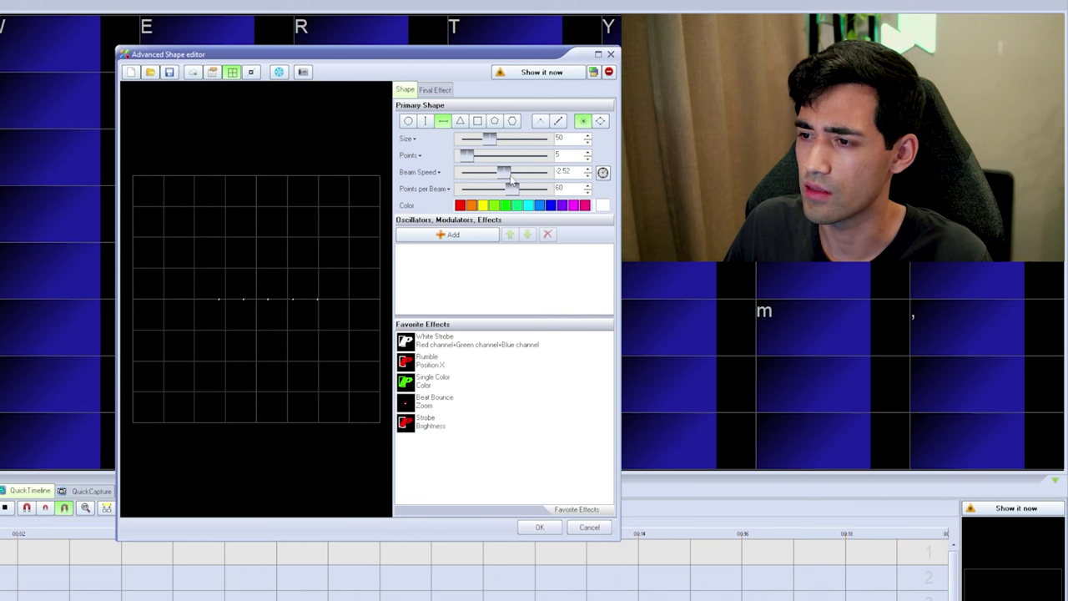
drag(505, 172, 512, 172)
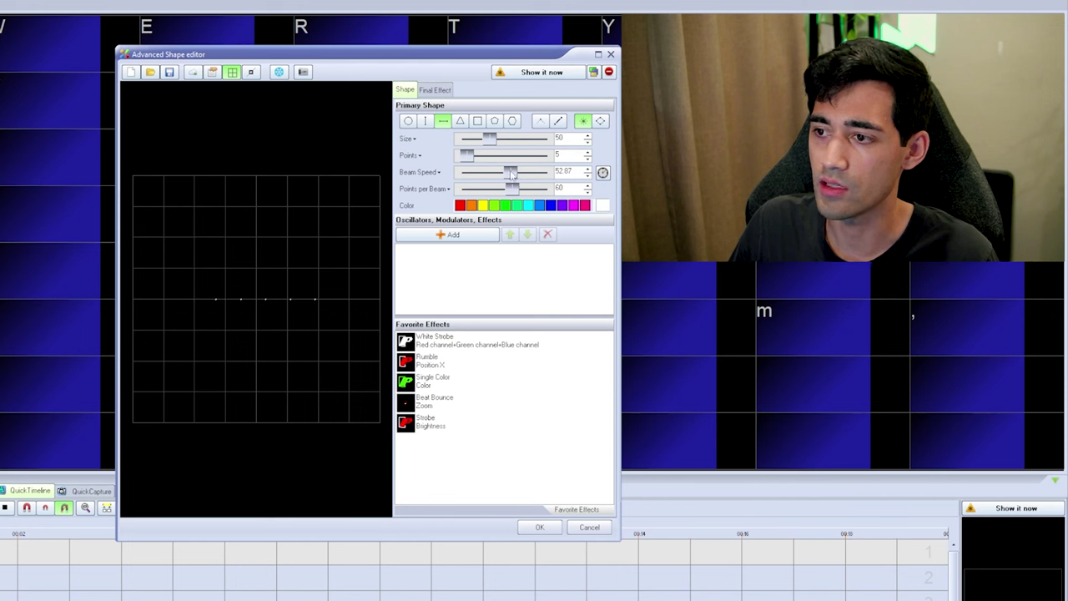
drag(513, 172, 518, 172)
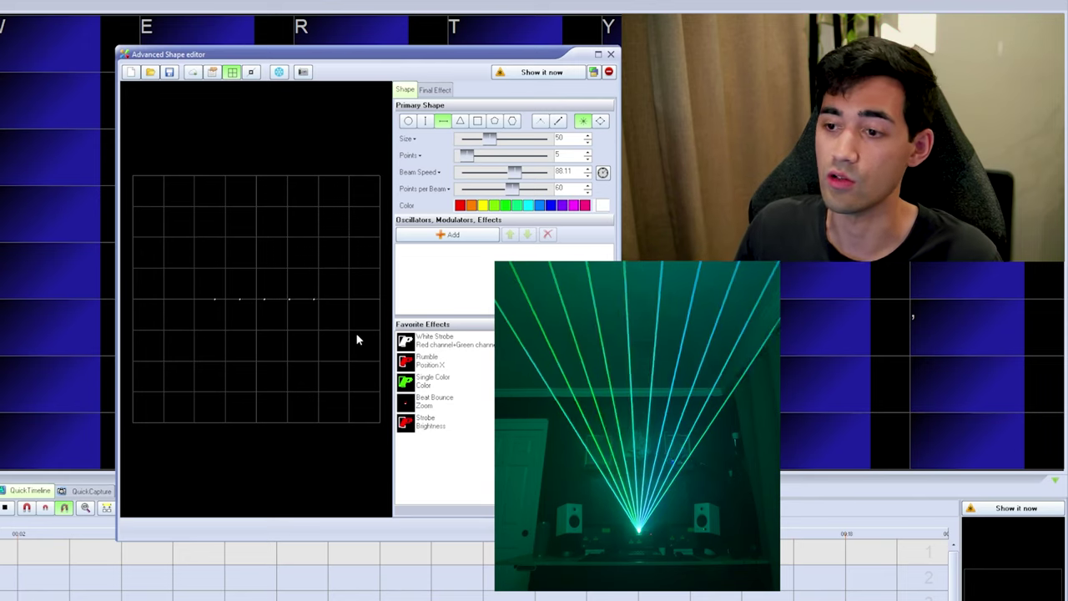
click(540, 122)
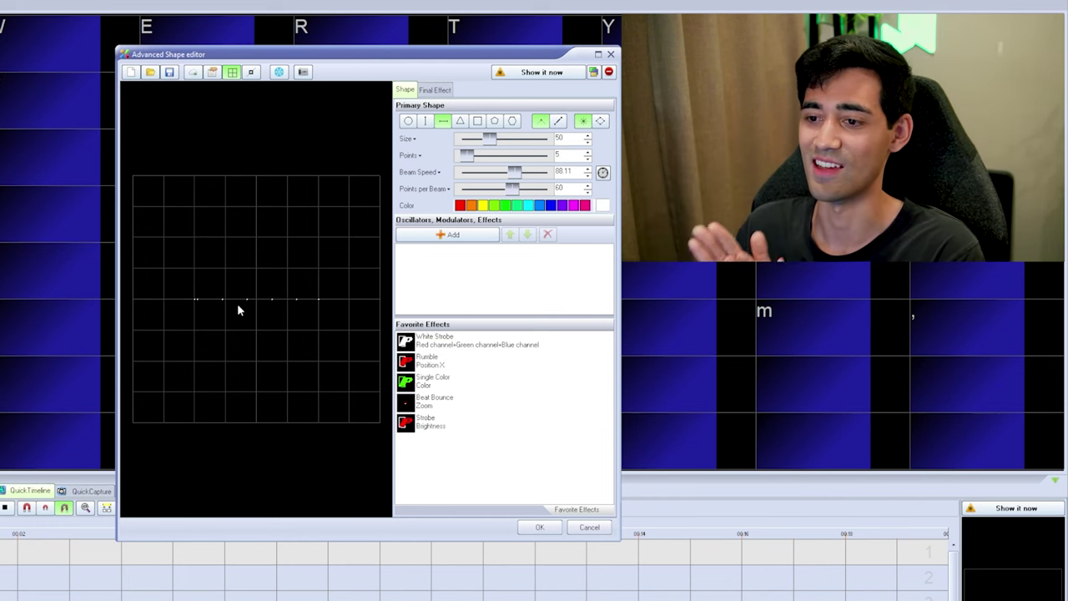
Try red, yellow and green as the color of the line's beams
click(459, 205)
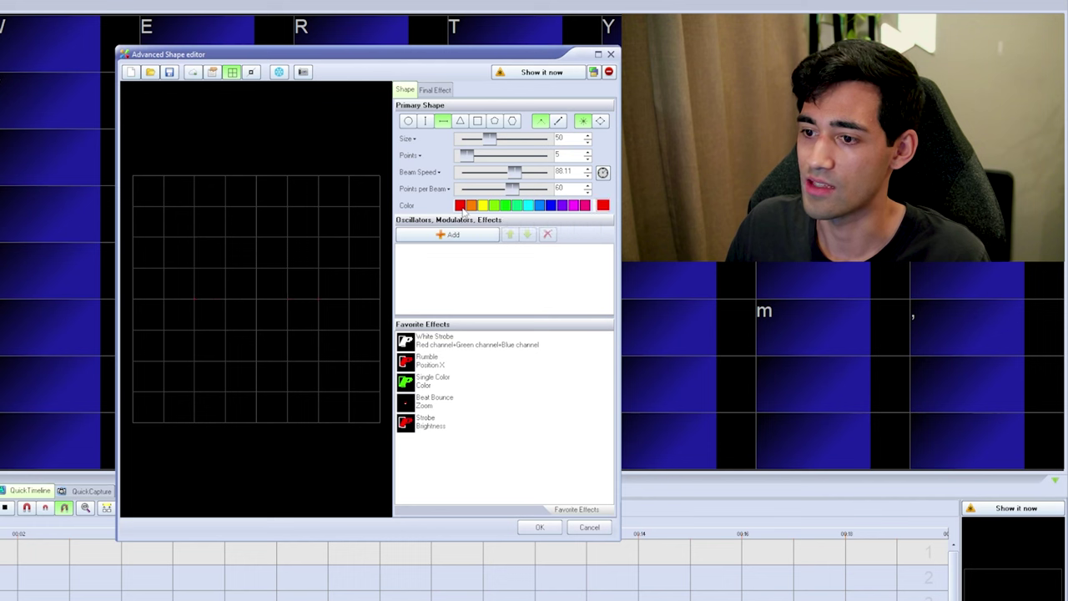
click(483, 205)
click(505, 205)
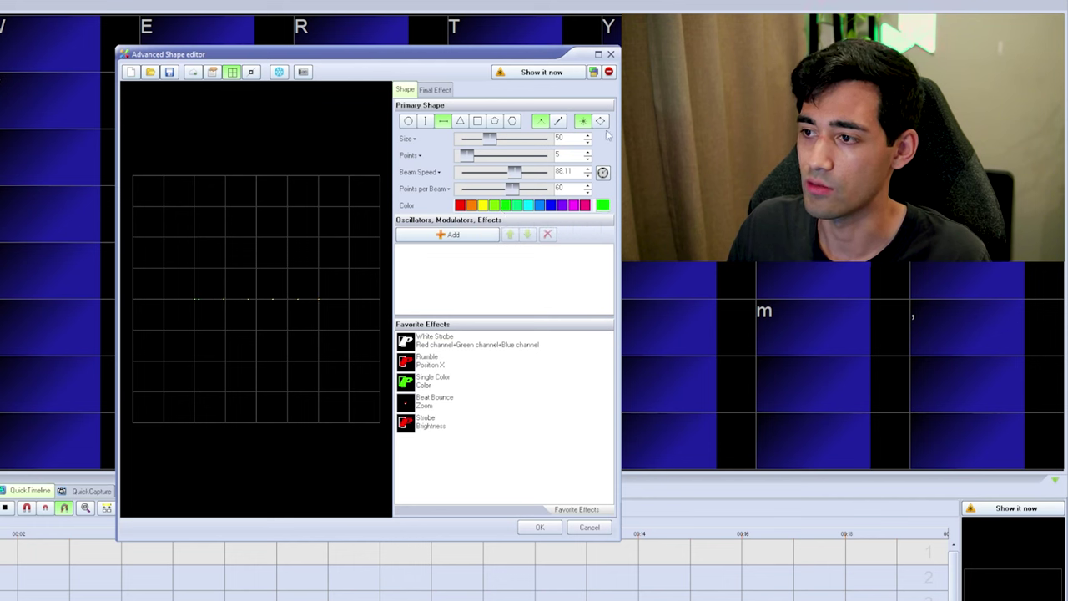
Connect the beams into a solid orange line, comparing it with the unconnected beams and leaving the connection enabled
click(560, 121)
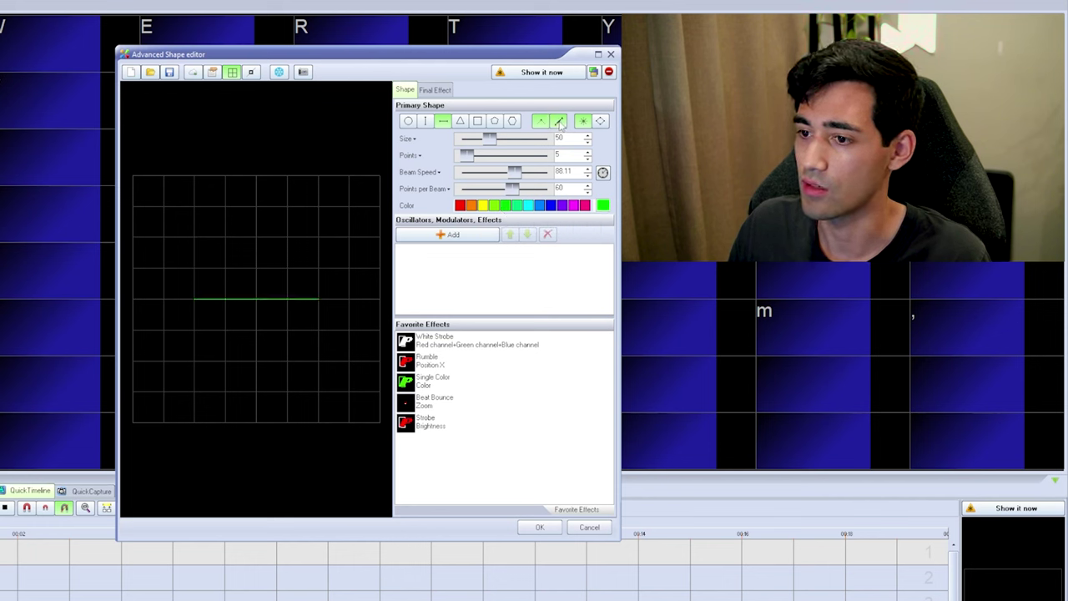
click(479, 206)
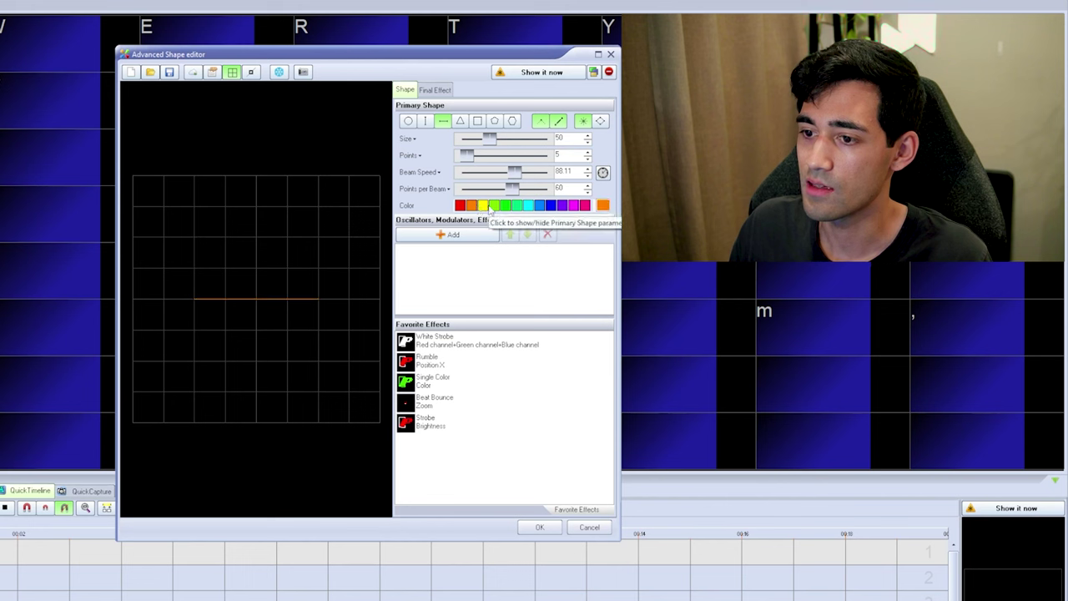
click(559, 121)
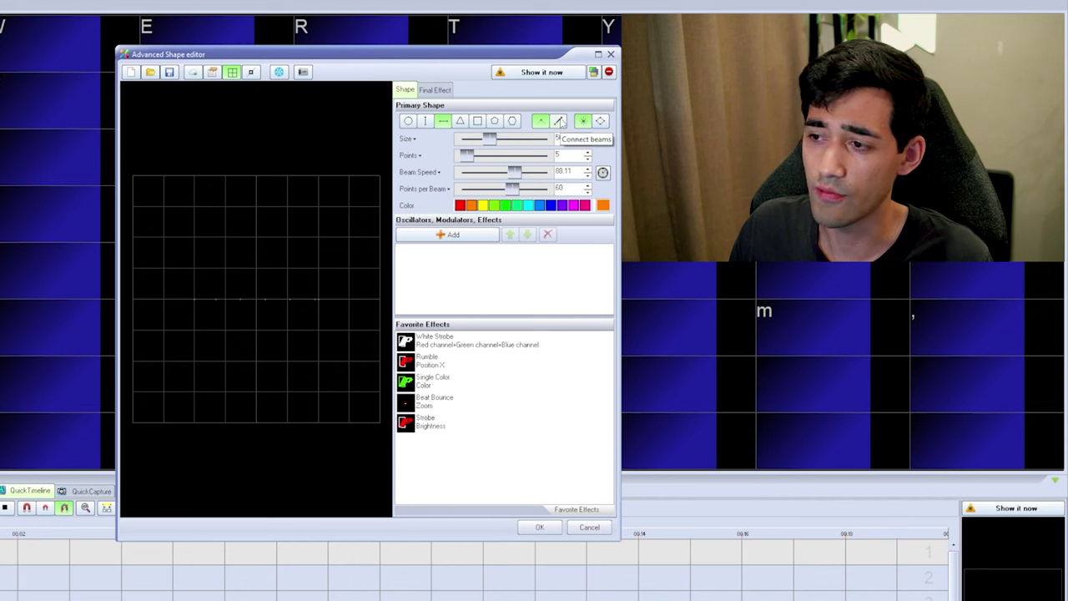
click(560, 121)
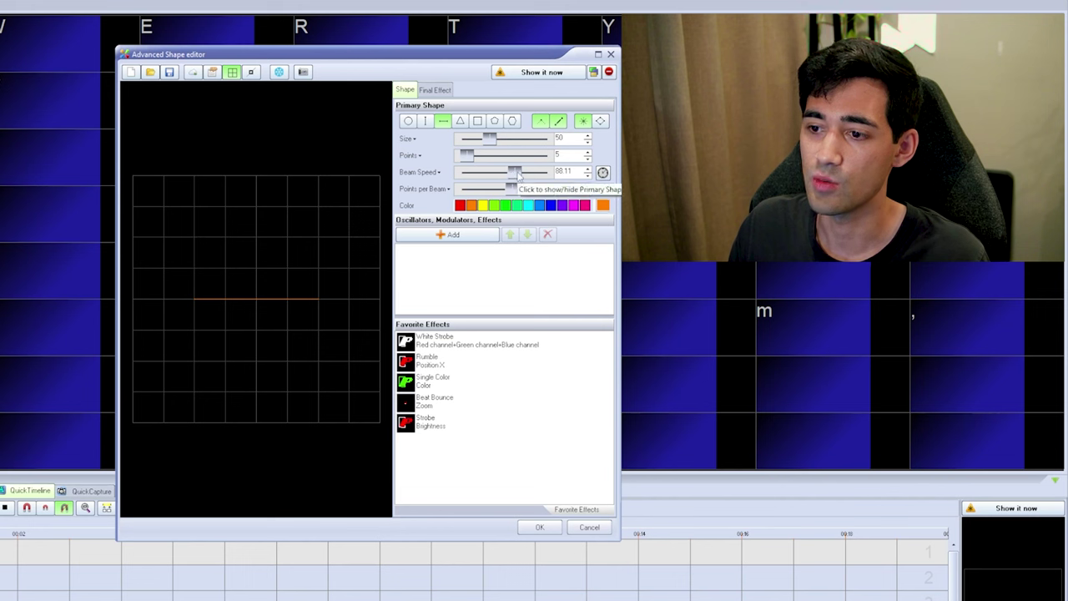
click(560, 122)
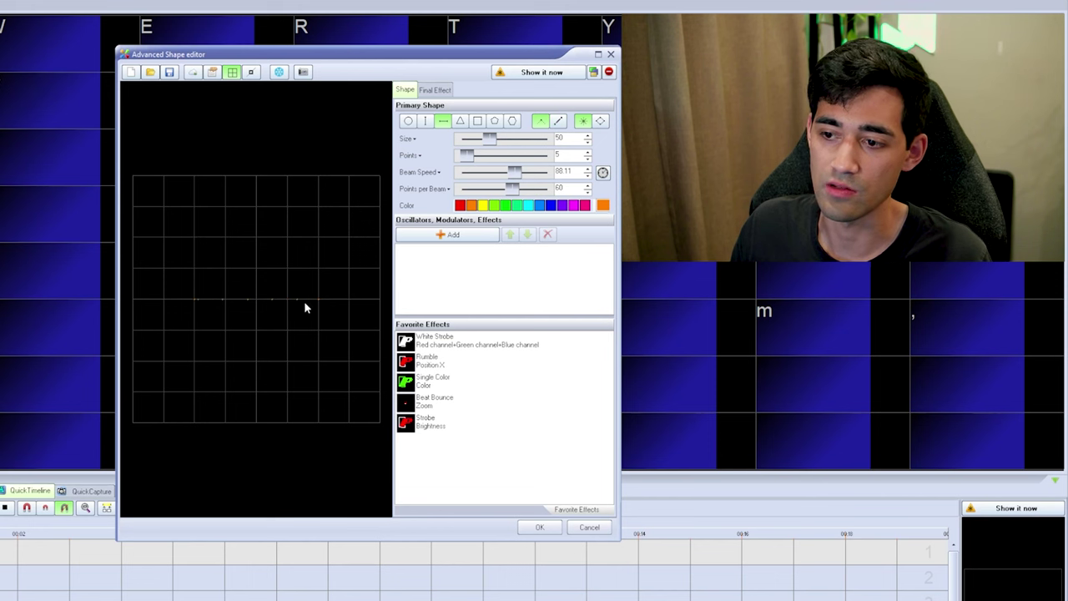
click(559, 122)
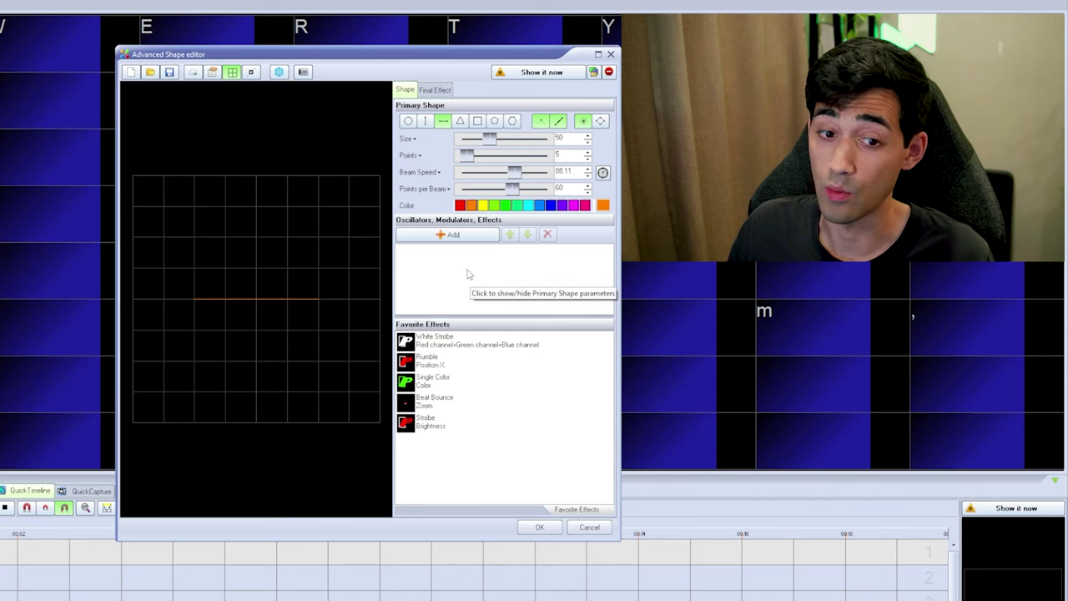
Compare the final effect settings with the shape's own effect settings and return to the shape
click(436, 90)
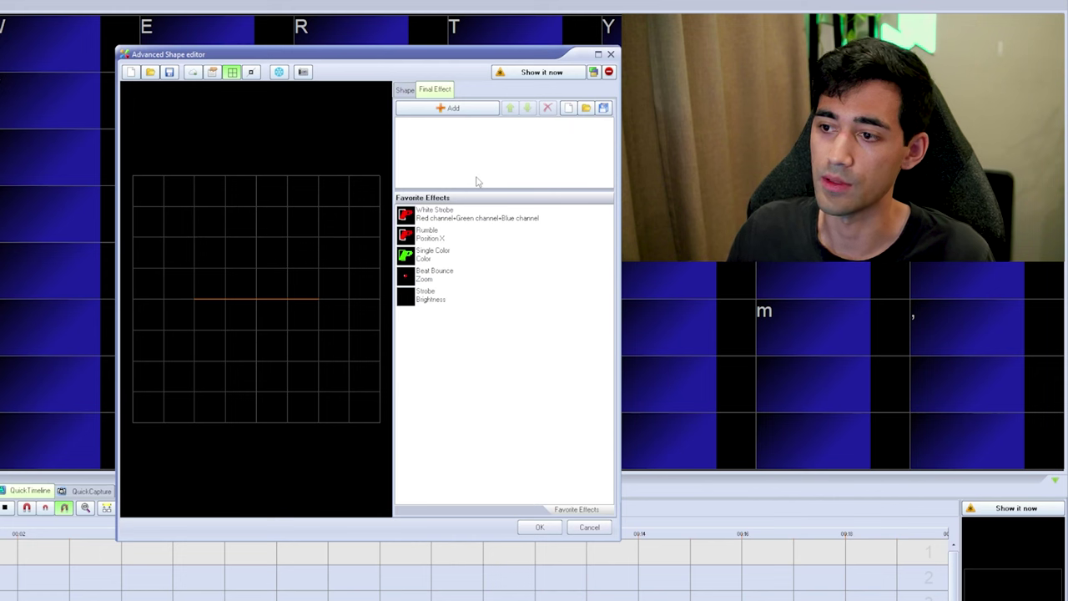
click(405, 90)
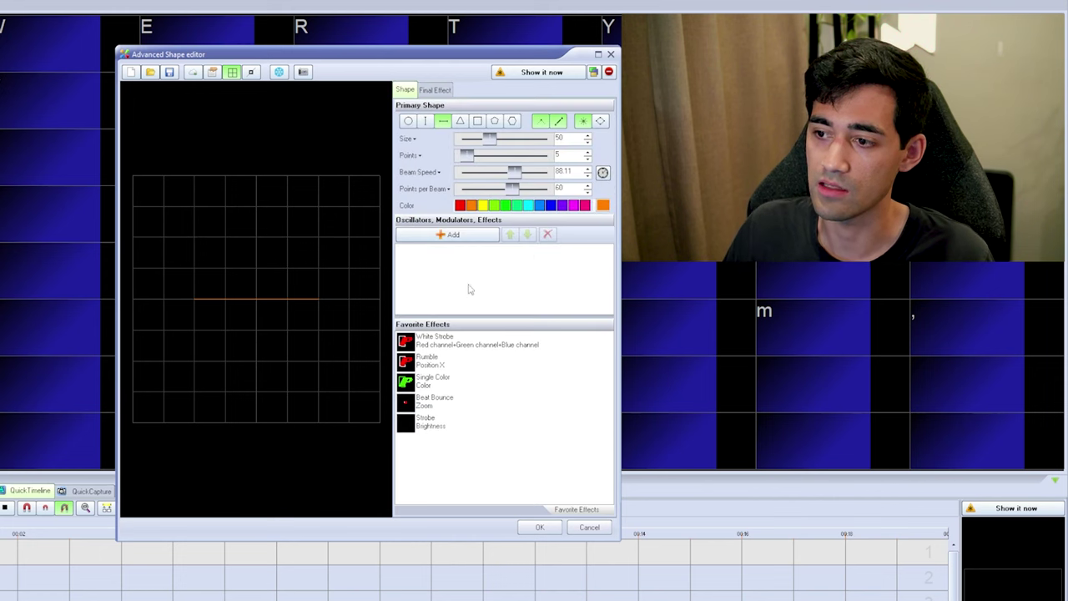
click(449, 91)
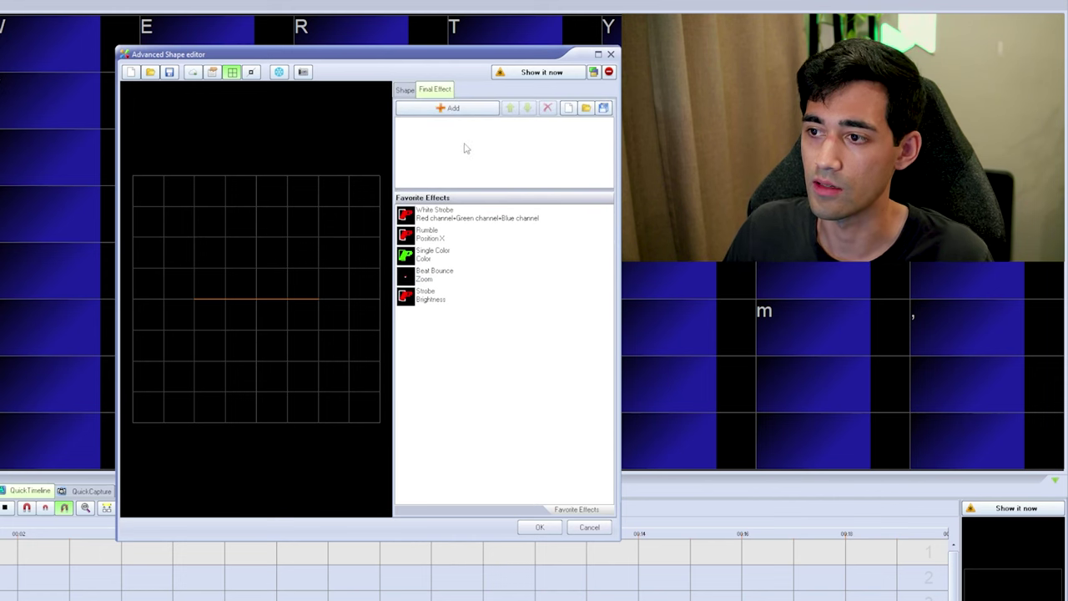
click(405, 89)
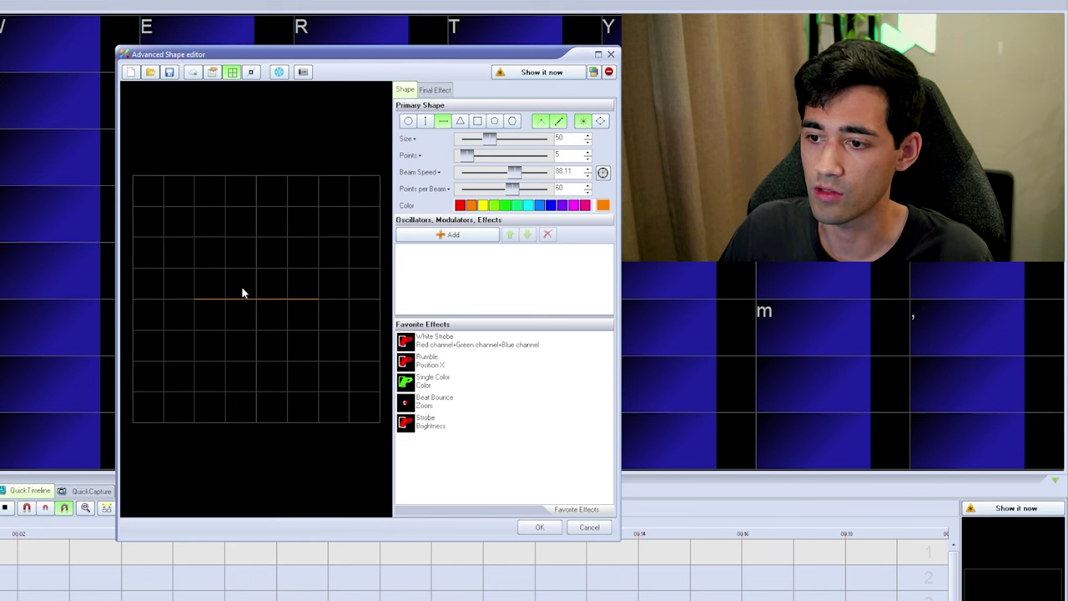
Set the line's size to 100, color it cyan and save the shape to the cue
scroll(561, 142, up, 5)
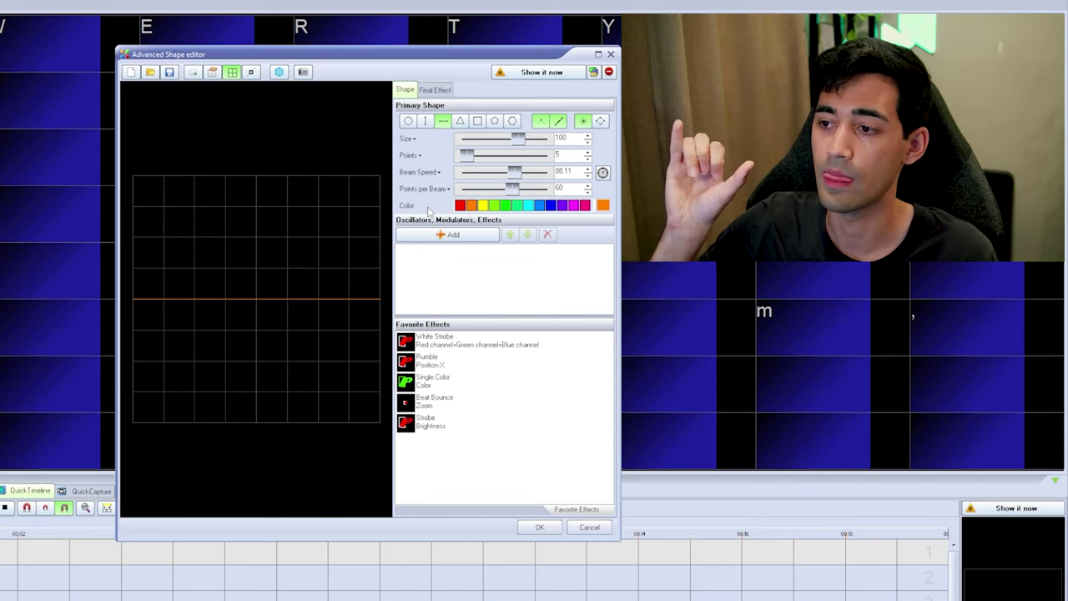
click(528, 206)
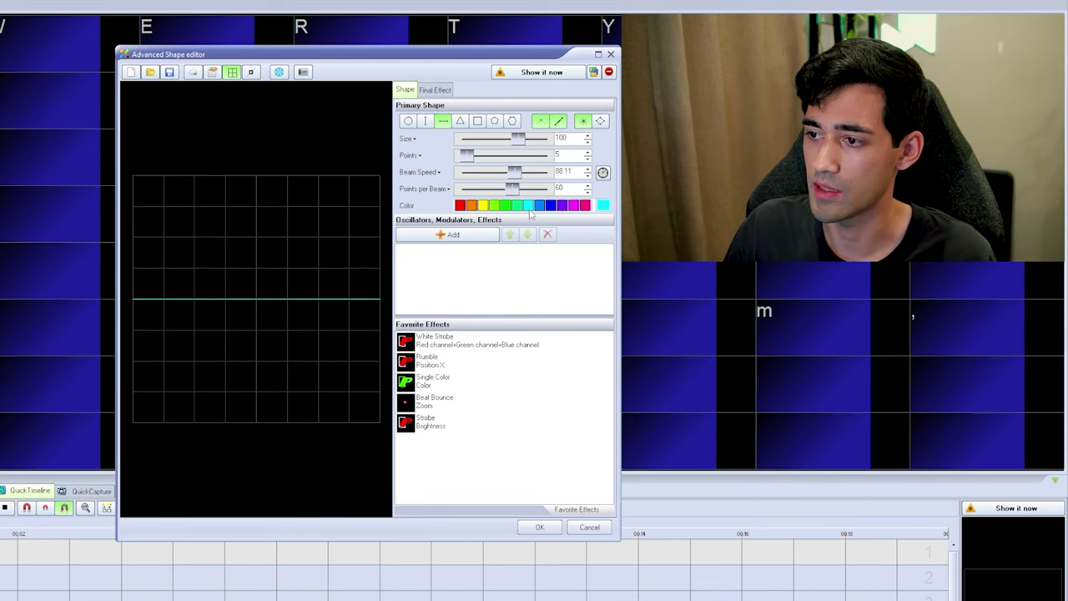
click(540, 528)
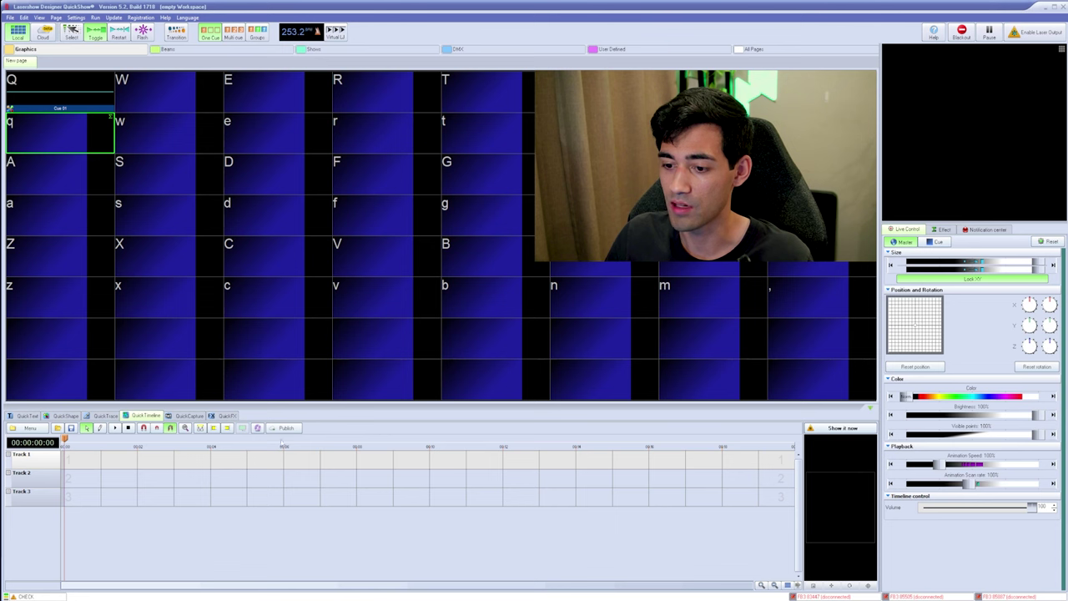
Enlarge the timeline area and switch the timeline snapping to the finer grid mode
drag(296, 408, 296, 292)
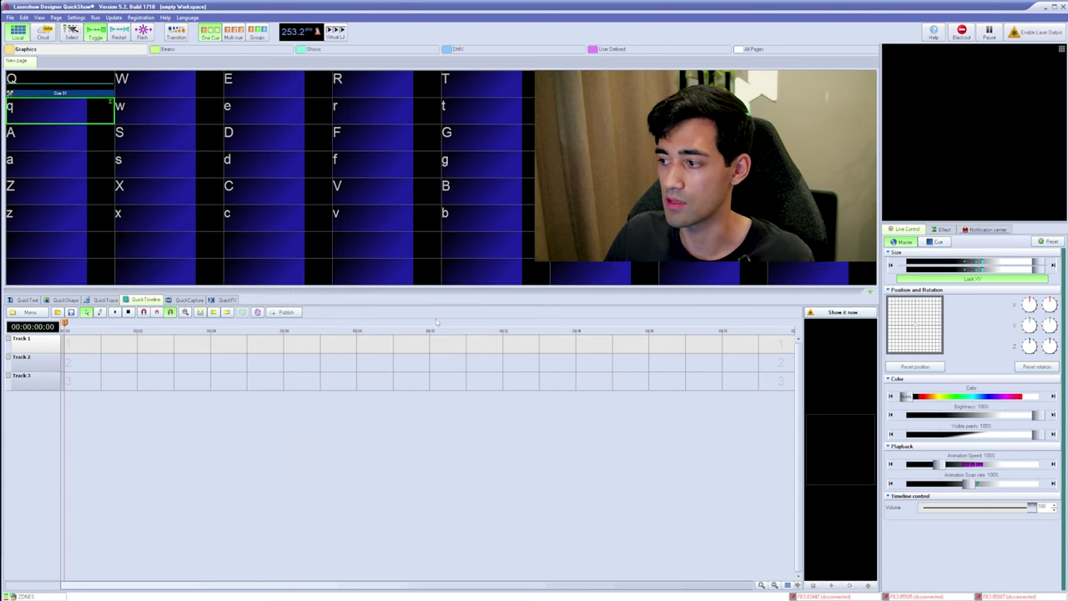
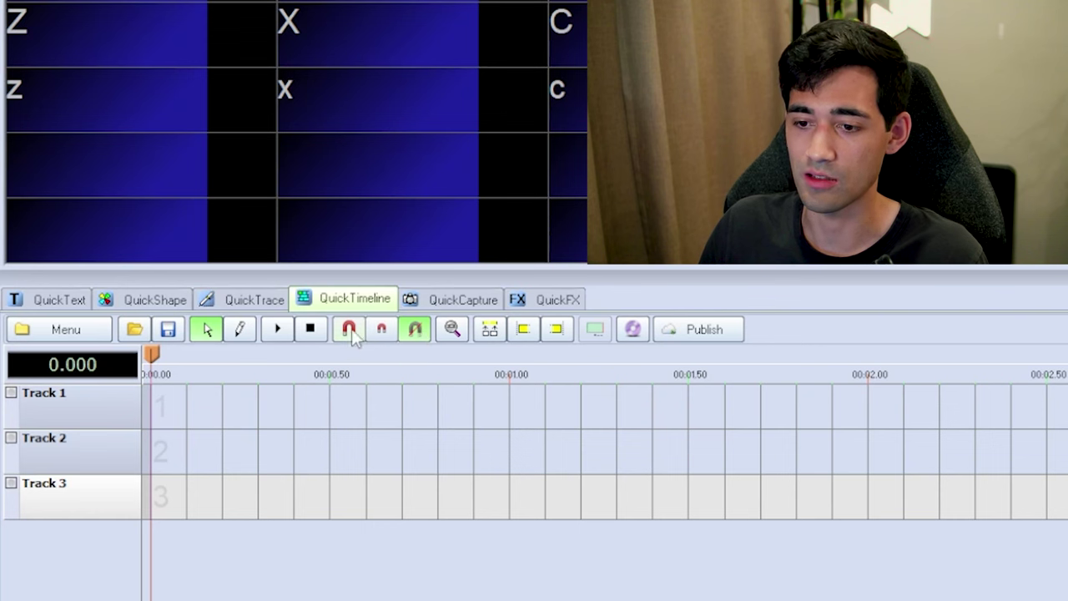
click(386, 331)
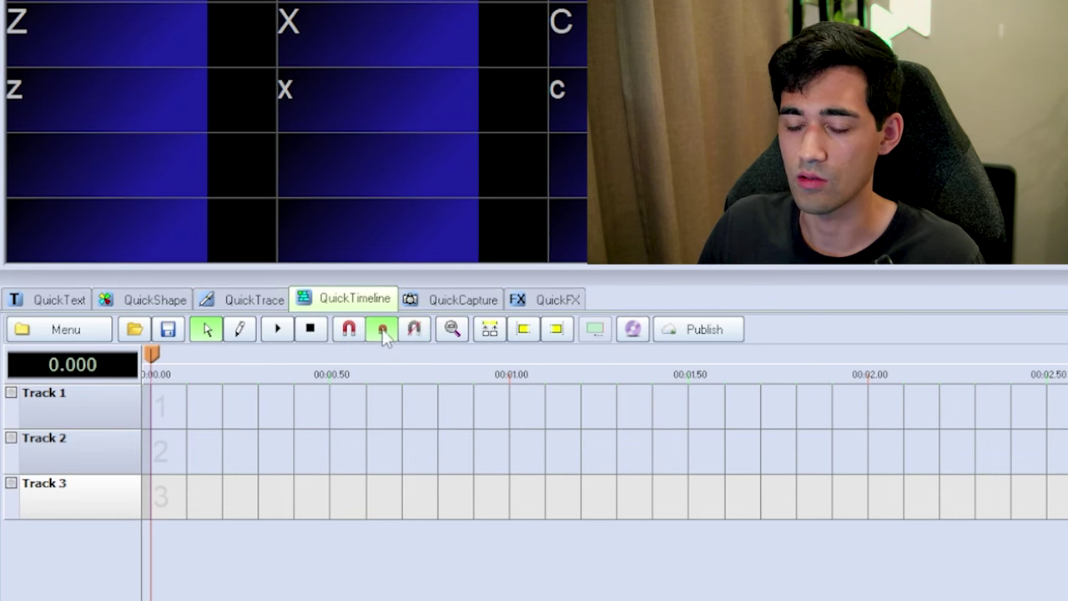
mouse_move(150, 357)
mouse_down()
mouse_move(324, 356)
mouse_move(268, 365)
mouse_move(238, 364)
mouse_move(295, 357)
mouse_move(151, 357)
mouse_up()
click(348, 329)
click(383, 329)
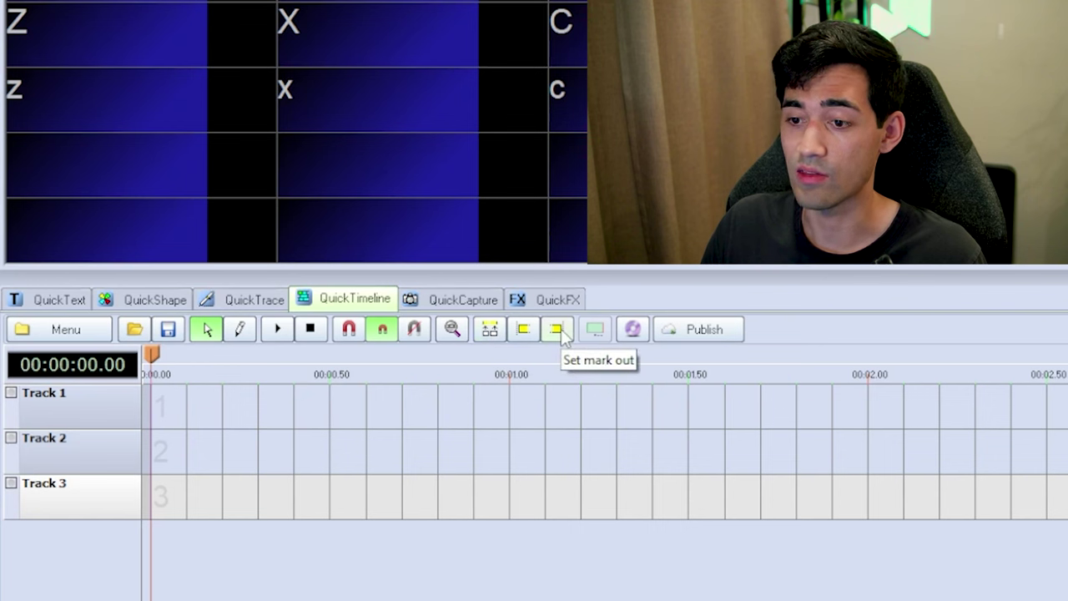
Set the timeline's mark in at 00:00:00.50 and mark out at 00:00:01.10, and play the marked range
click(333, 367)
drag(338, 365, 331, 365)
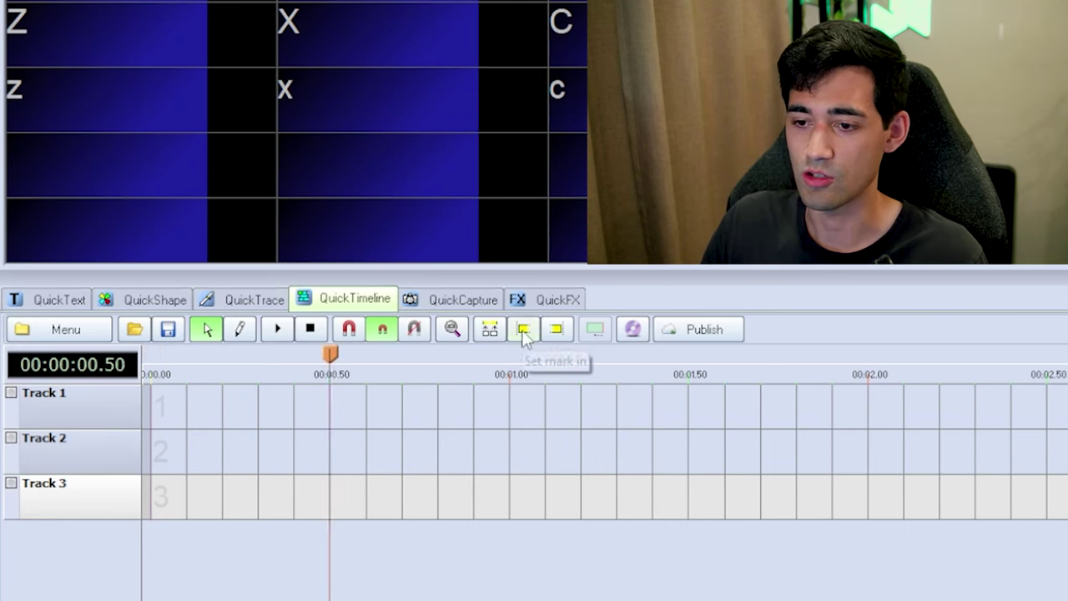
click(545, 367)
click(556, 329)
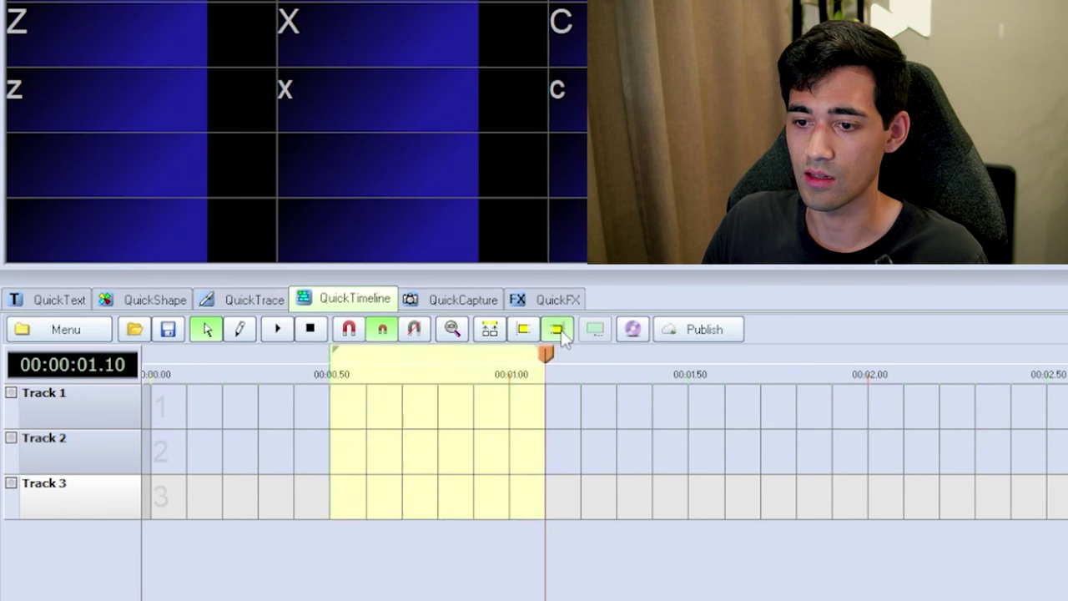
key(space)
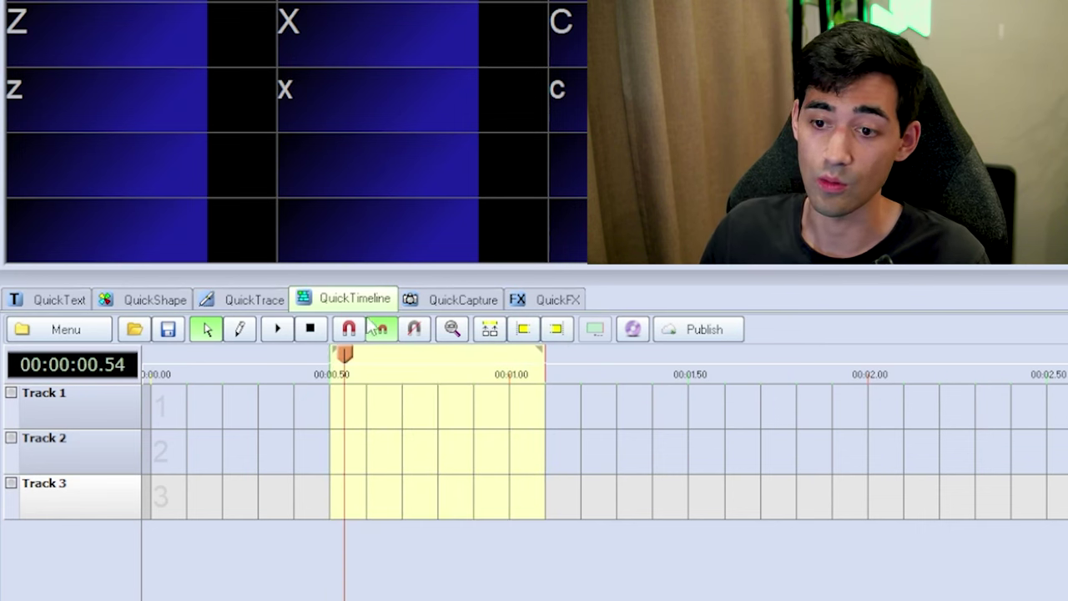
click(277, 329)
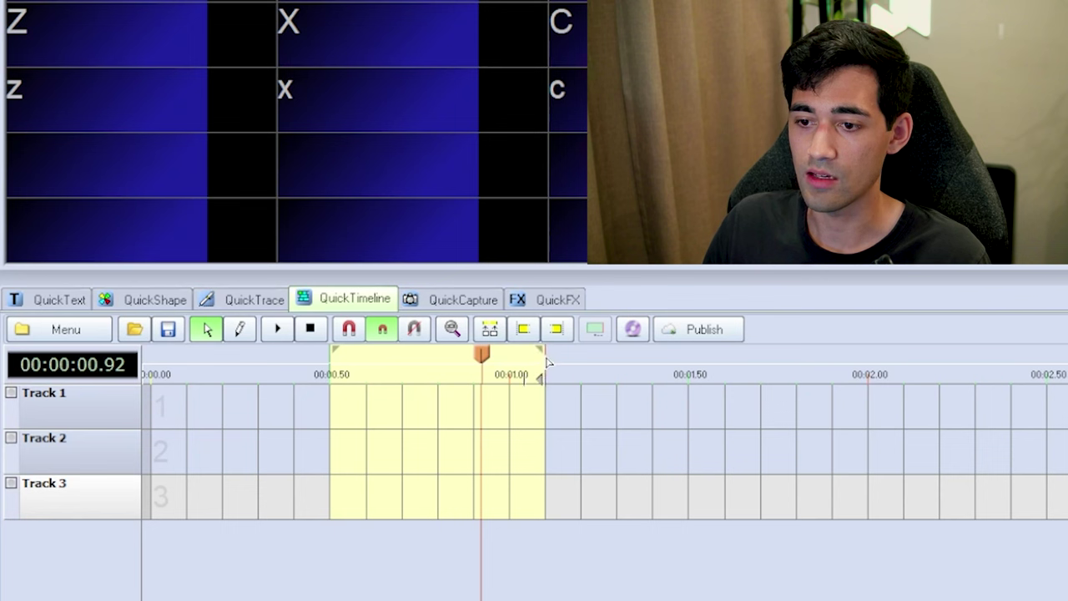
Extend the marked range to run from 0.10 to 1.20 seconds and play it back
drag(547, 356, 581, 358)
drag(343, 350, 191, 365)
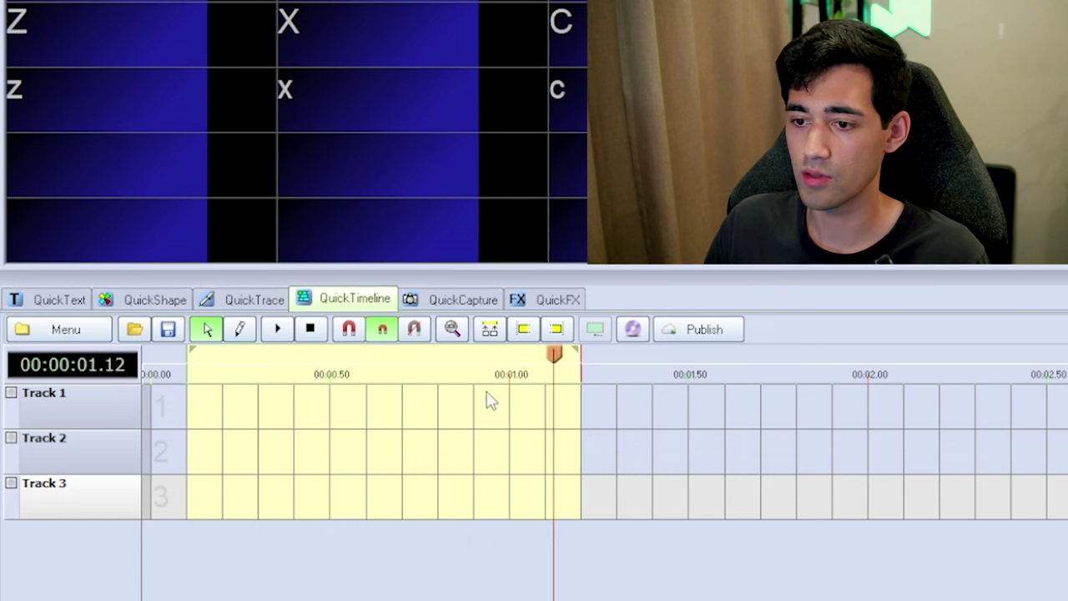
key(space)
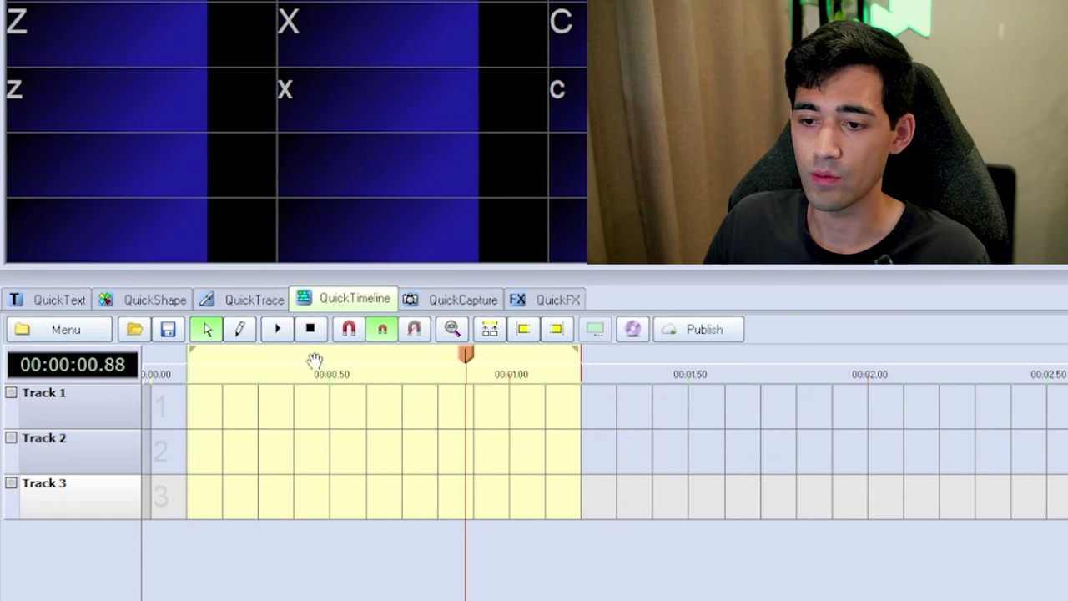
Clear the marked range from the timeline and load future-bass-vlog-9693.mp3 as the show's audio file
right_click(241, 357)
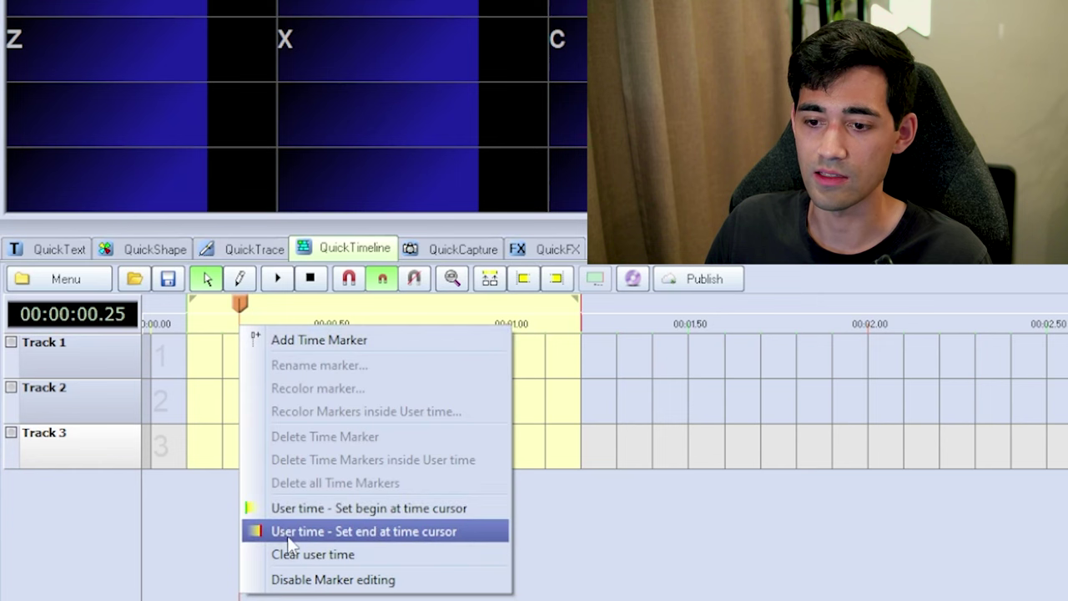
click(306, 557)
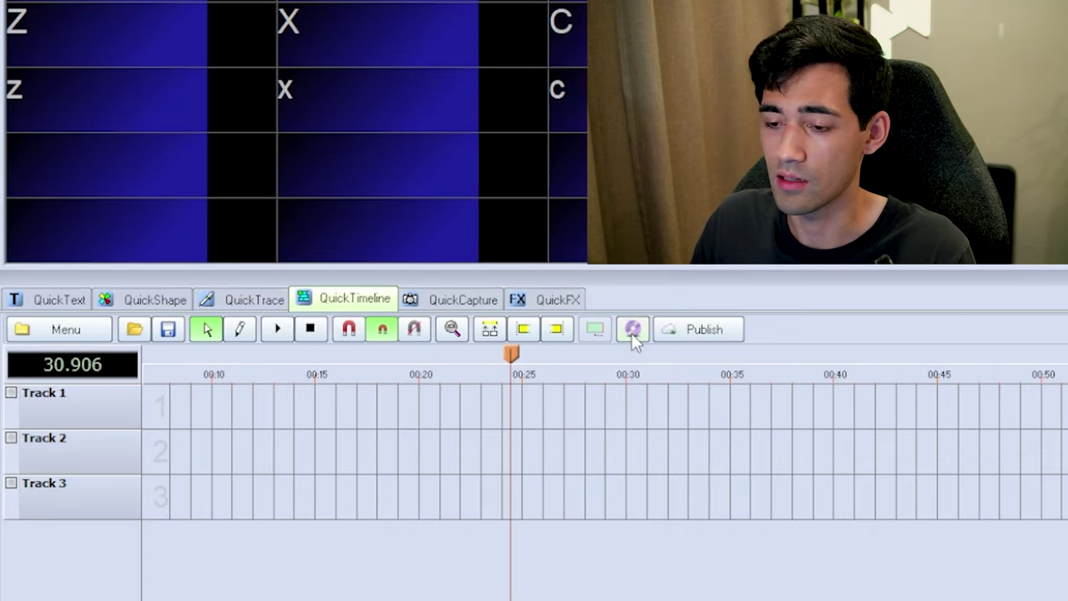
click(633, 330)
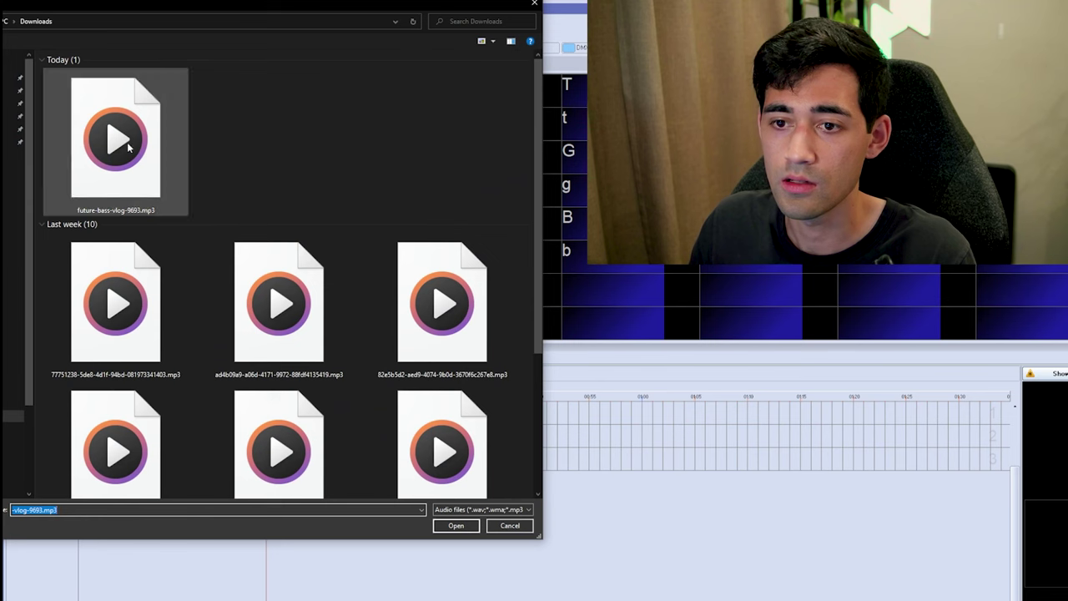
click(126, 141)
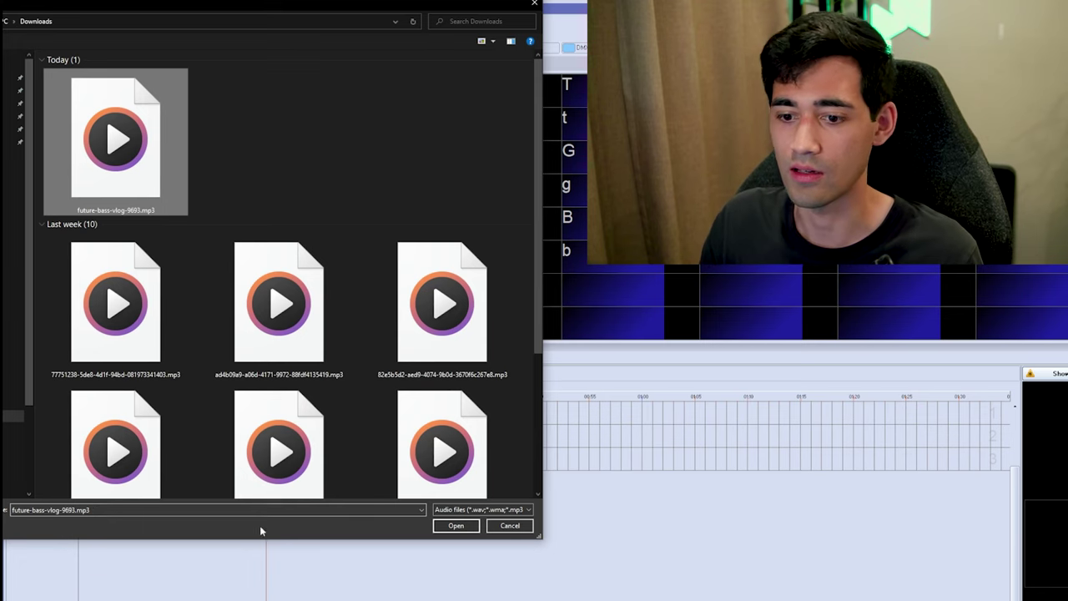
click(454, 526)
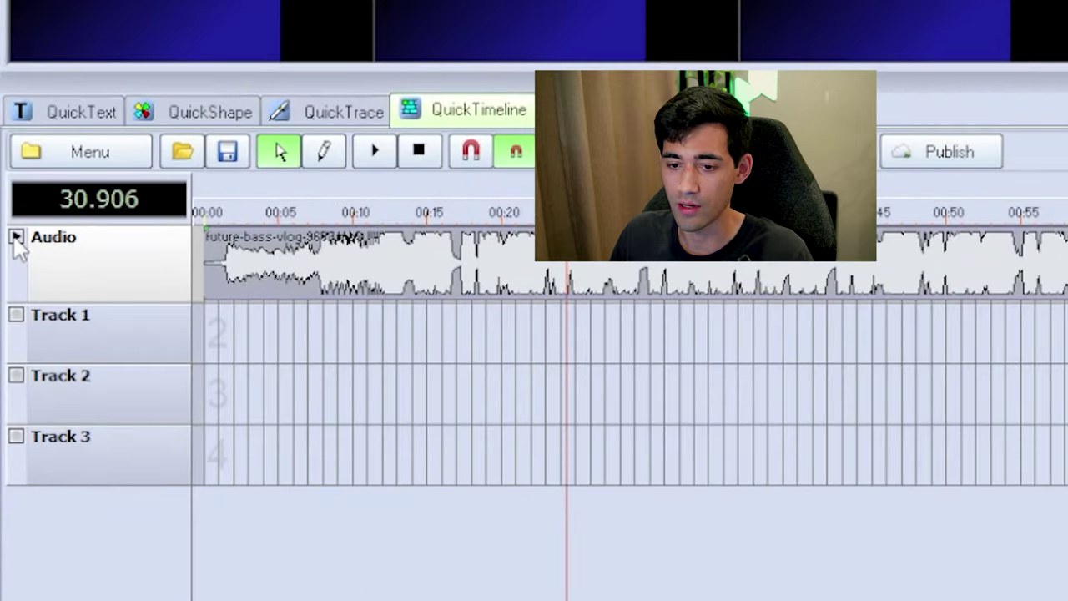
Expand the Audio track to enlarge its waveform display
click(7, 338)
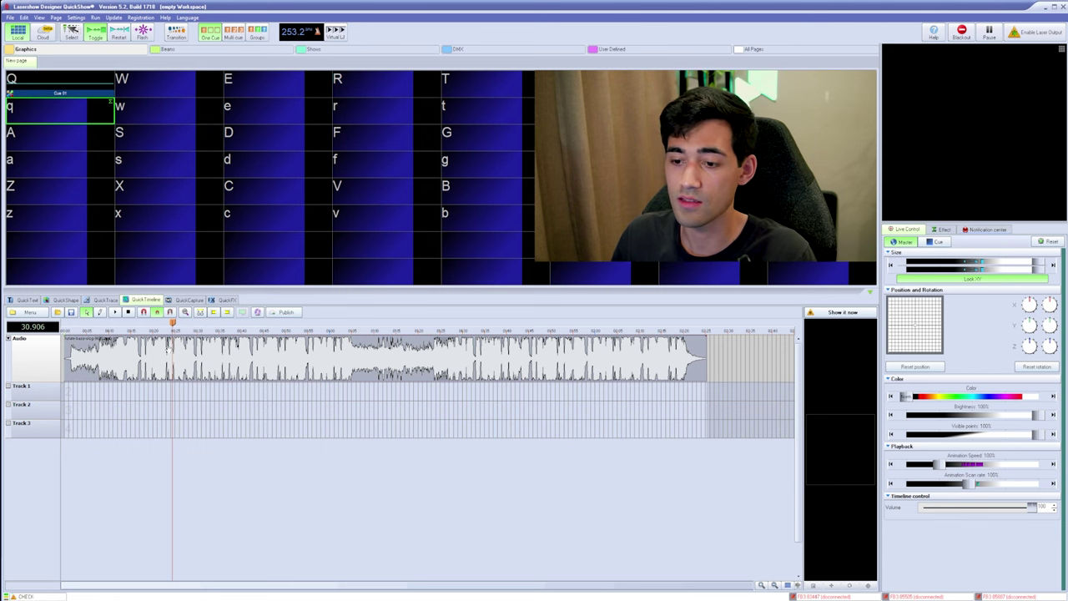
scroll(168, 350, up, 5)
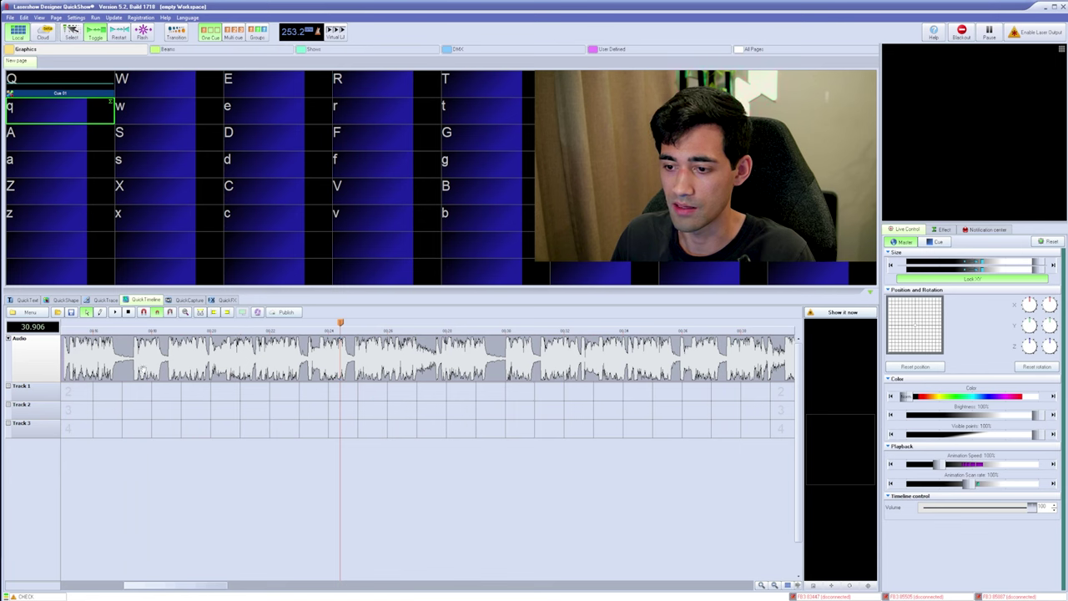
scroll(146, 373, down, 5)
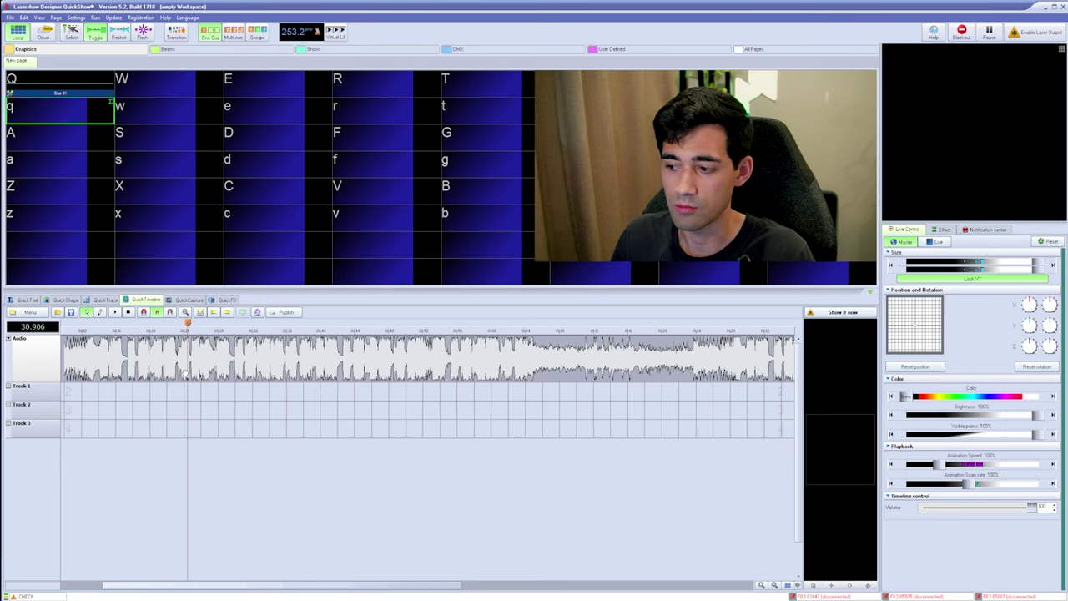
scroll(138, 367, down, 3)
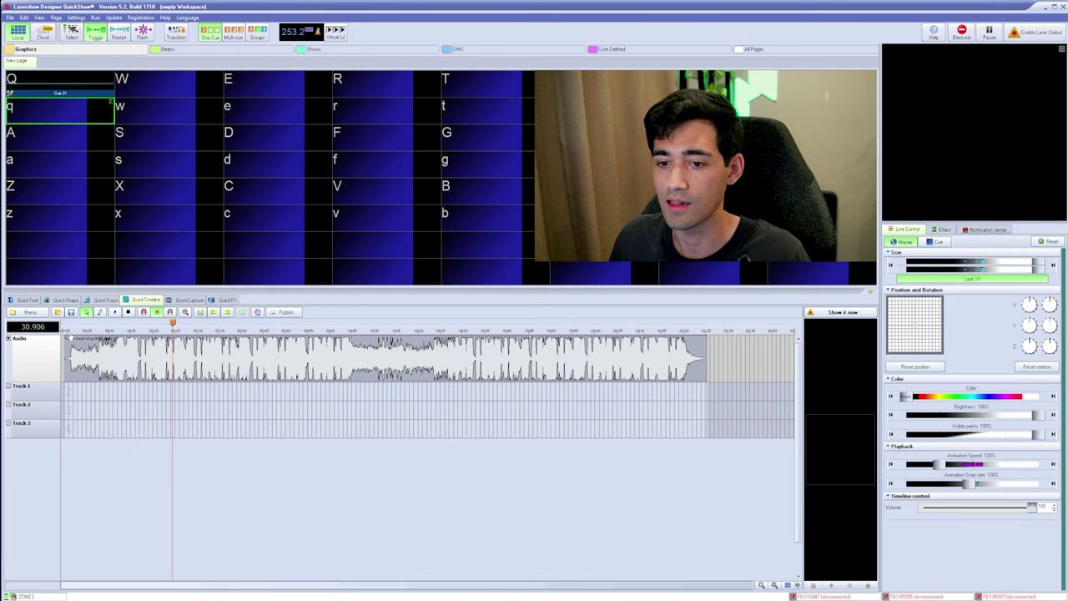
Set the show properties to measure time in BPM with a show BPM of 76
click(23, 315)
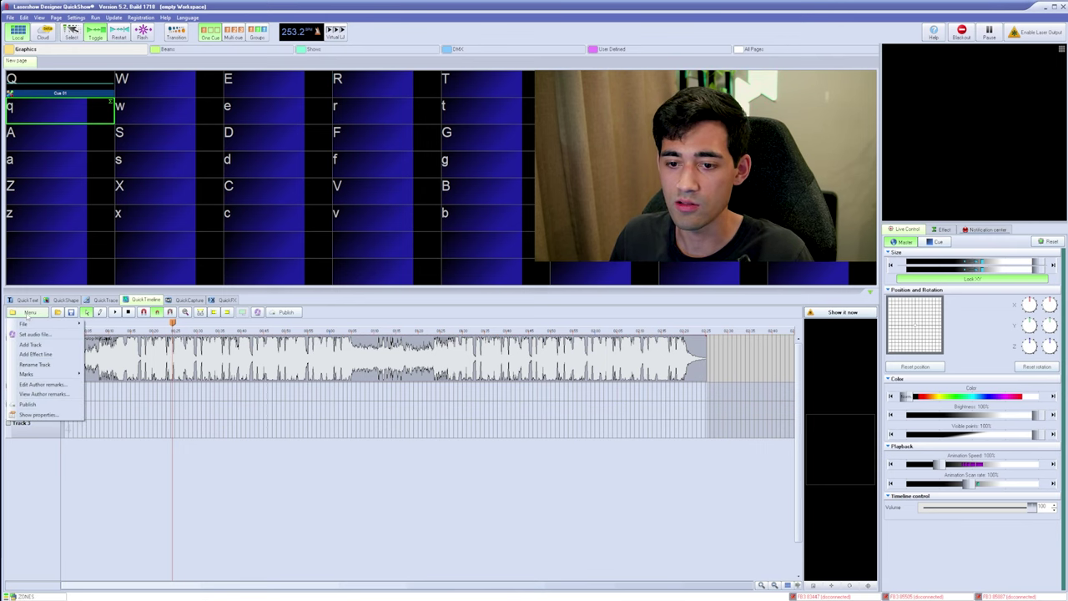
click(33, 415)
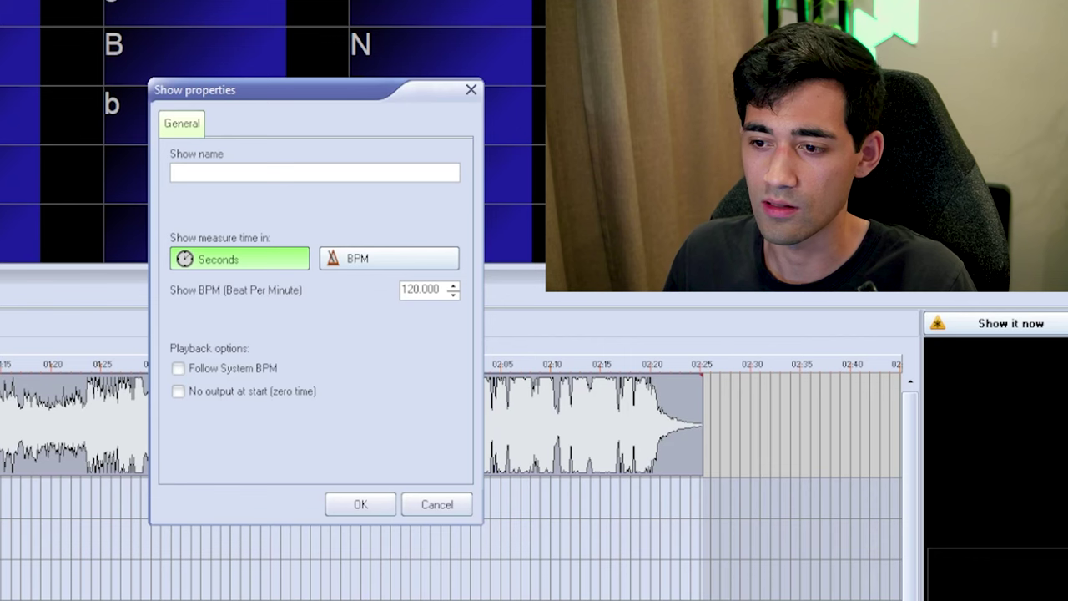
click(361, 262)
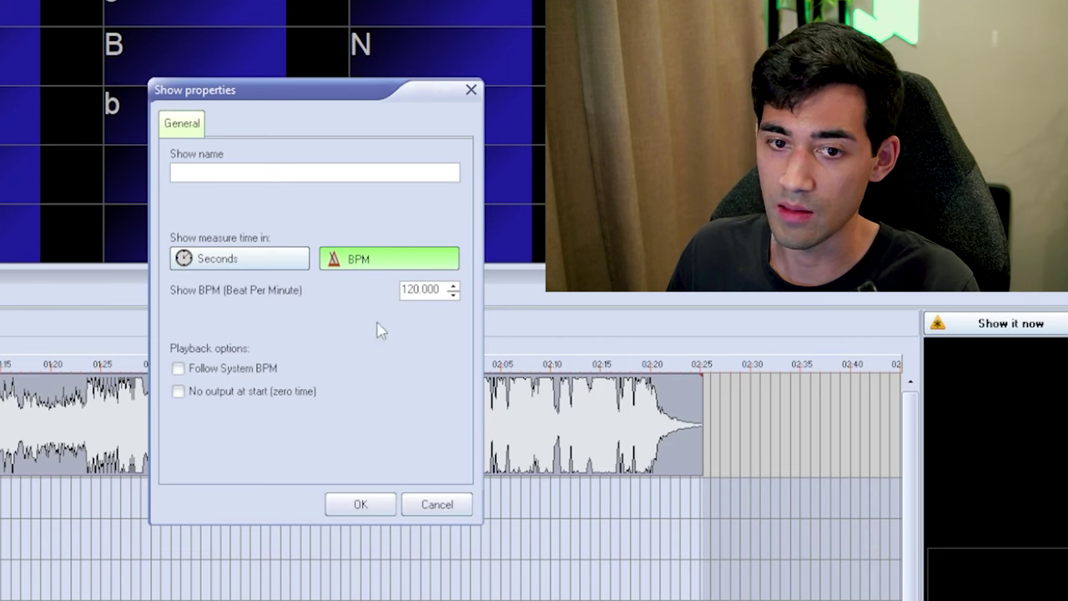
double_click(416, 289)
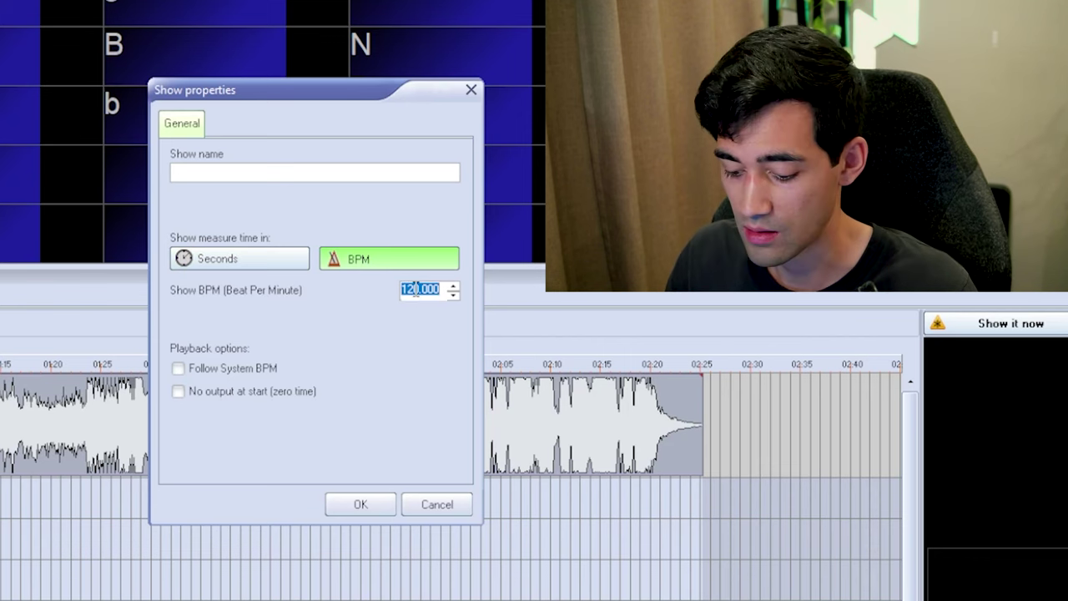
text(76)
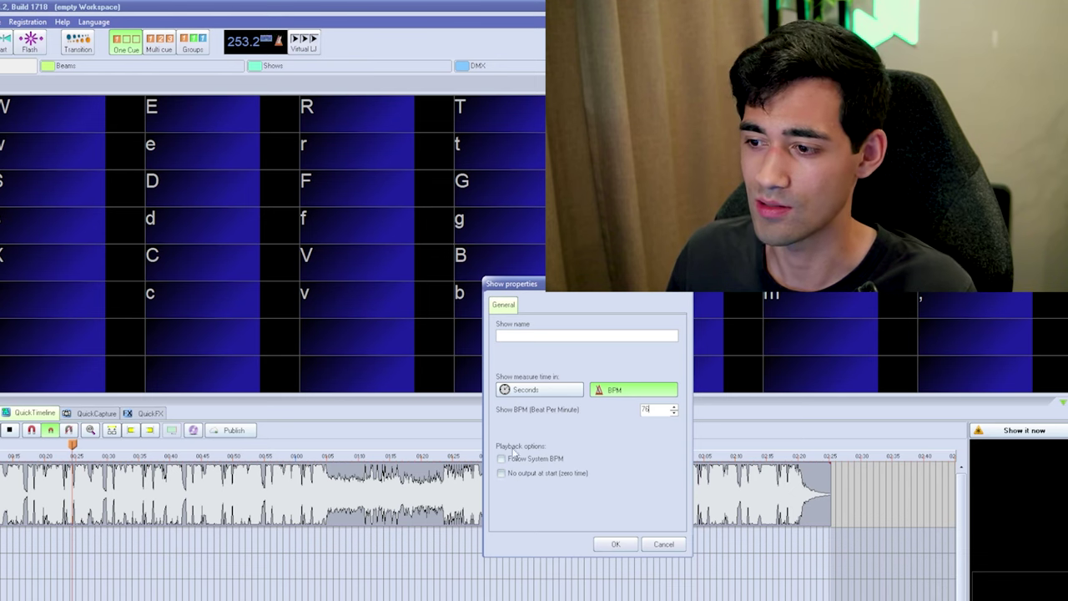
click(615, 544)
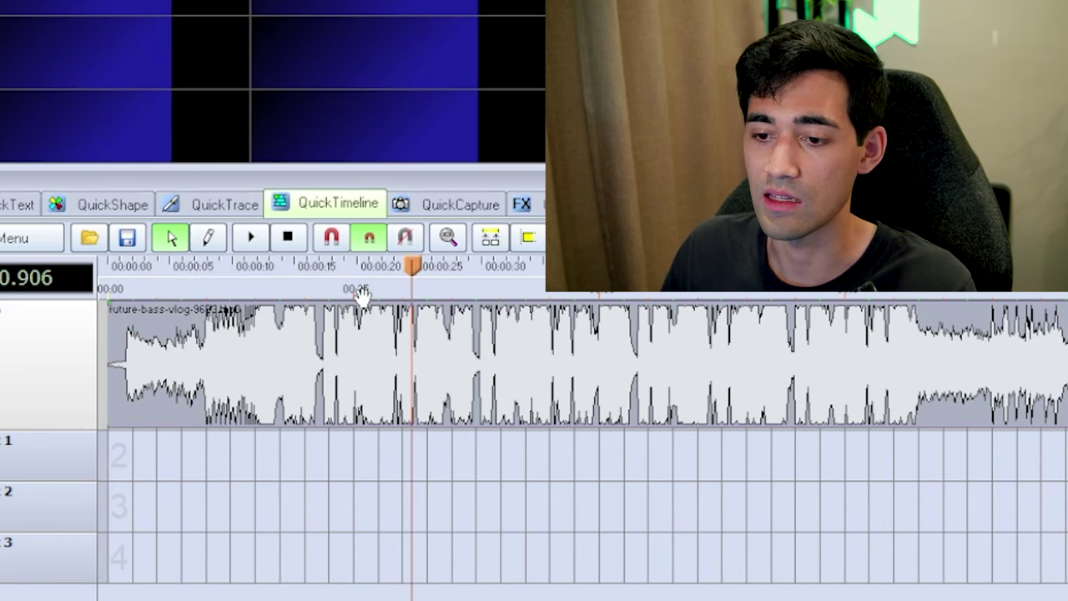
Examine how the opening peaks of the audio waveform line up with the beat grid at different zoom levels
click(169, 468)
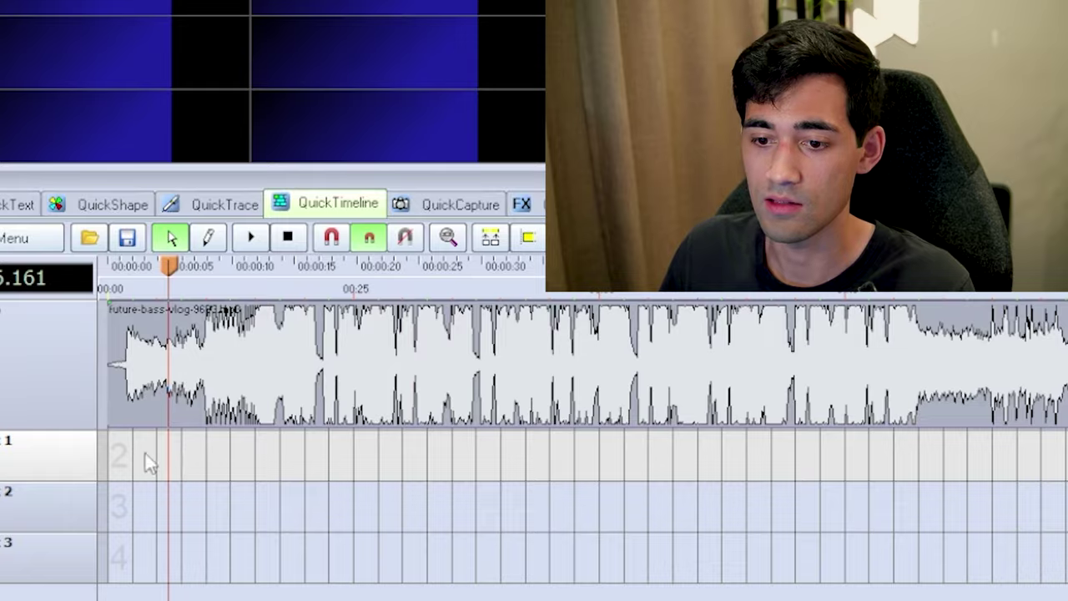
scroll(146, 454, up, 10)
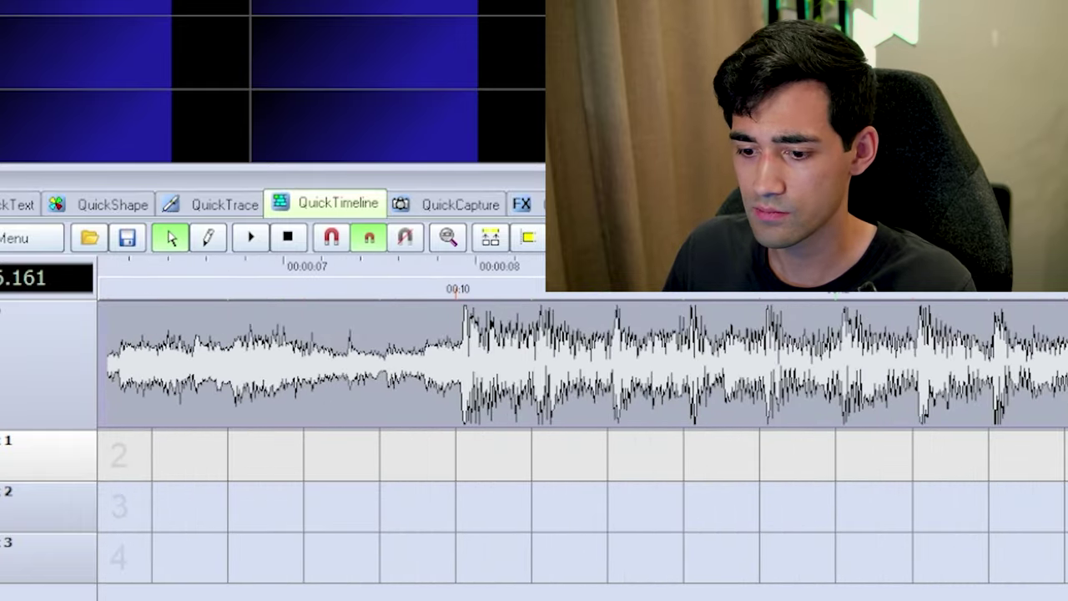
scroll(588, 363, down, 4)
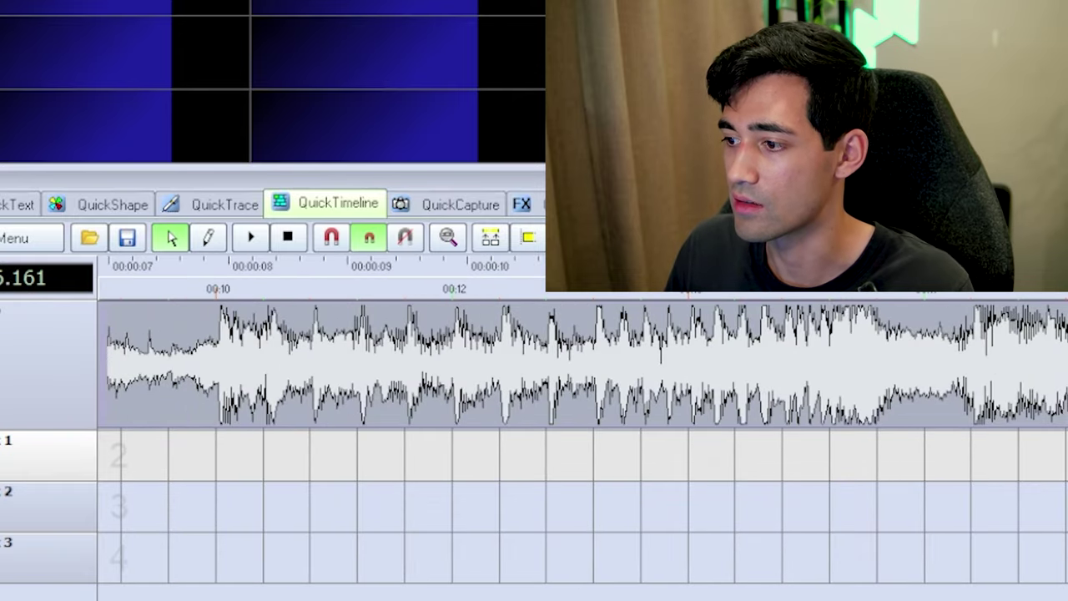
scroll(588, 364, down, 3)
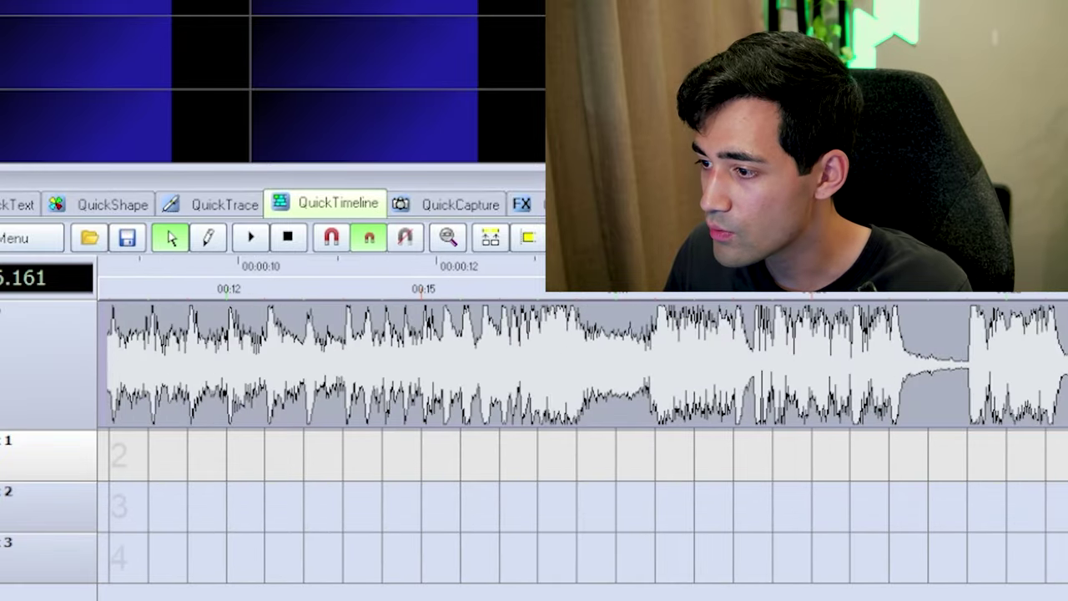
scroll(588, 364, up, 3)
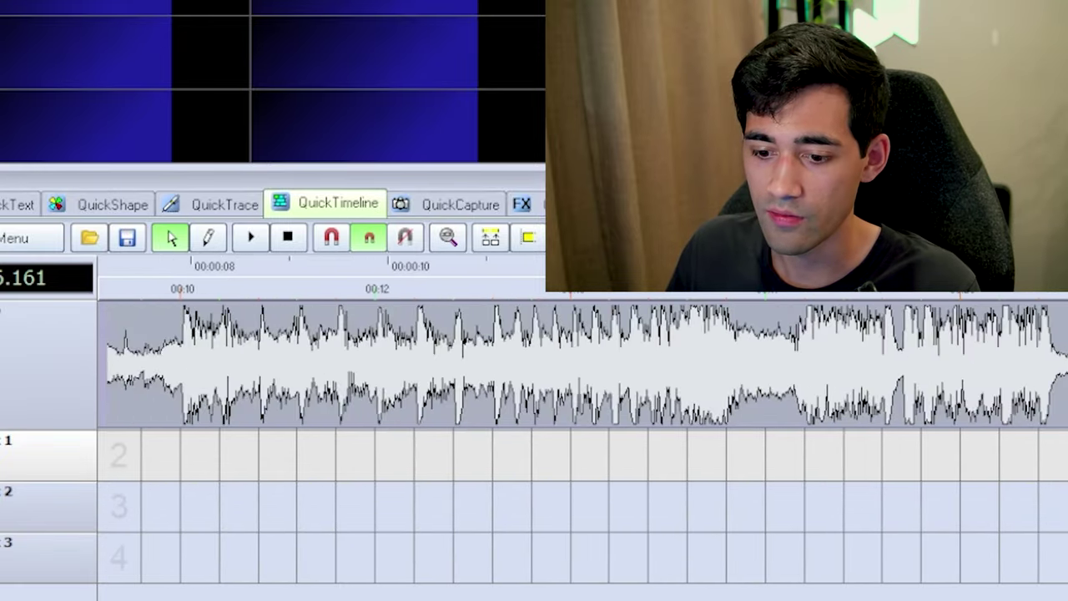
scroll(588, 364, left, 5)
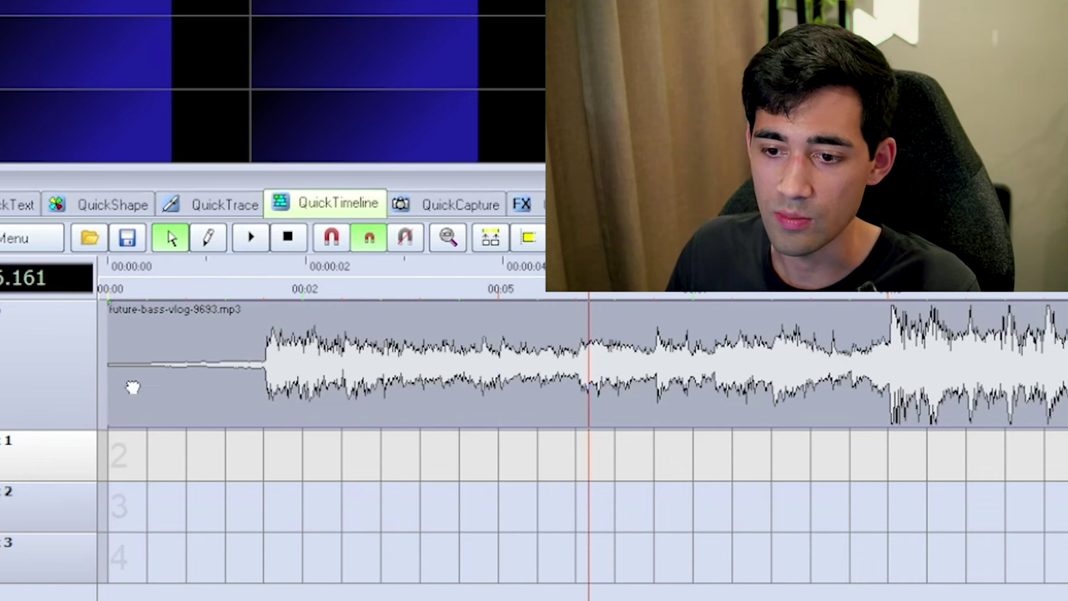
scroll(588, 364, down, 3)
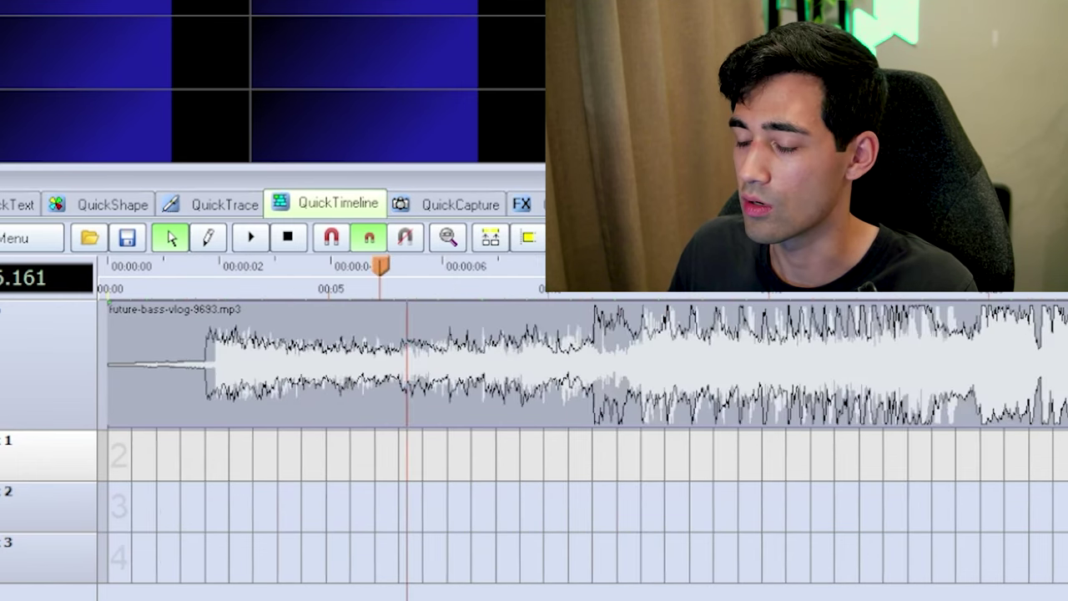
scroll(317, 399, down, 4)
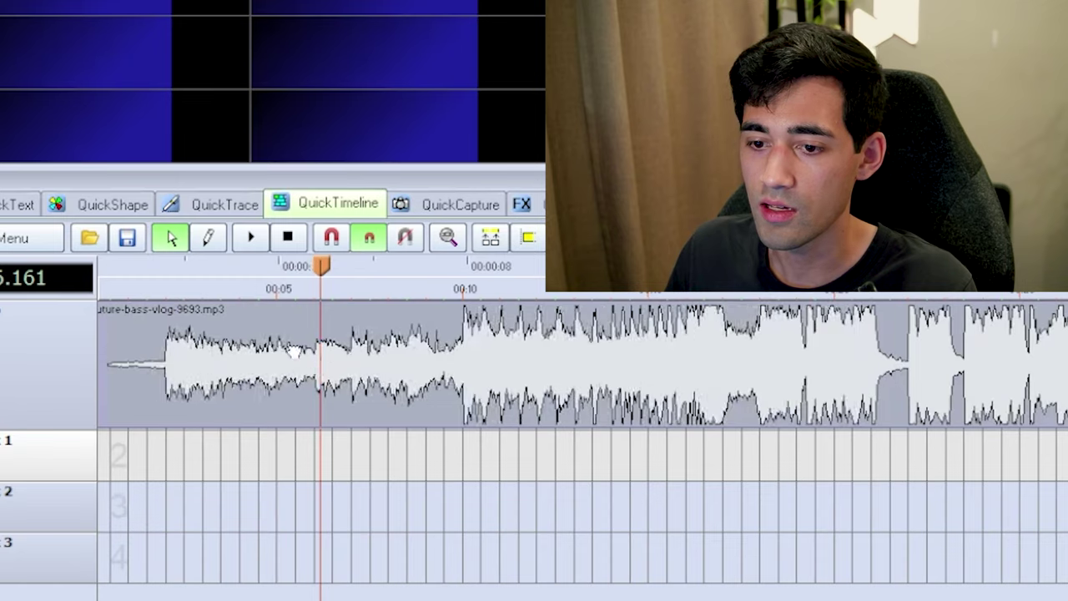
Turn off timeline snapping and shift the audio event slightly later than the timeline's start
click(175, 355)
drag(175, 355, 131, 376)
scroll(133, 376, up, 5)
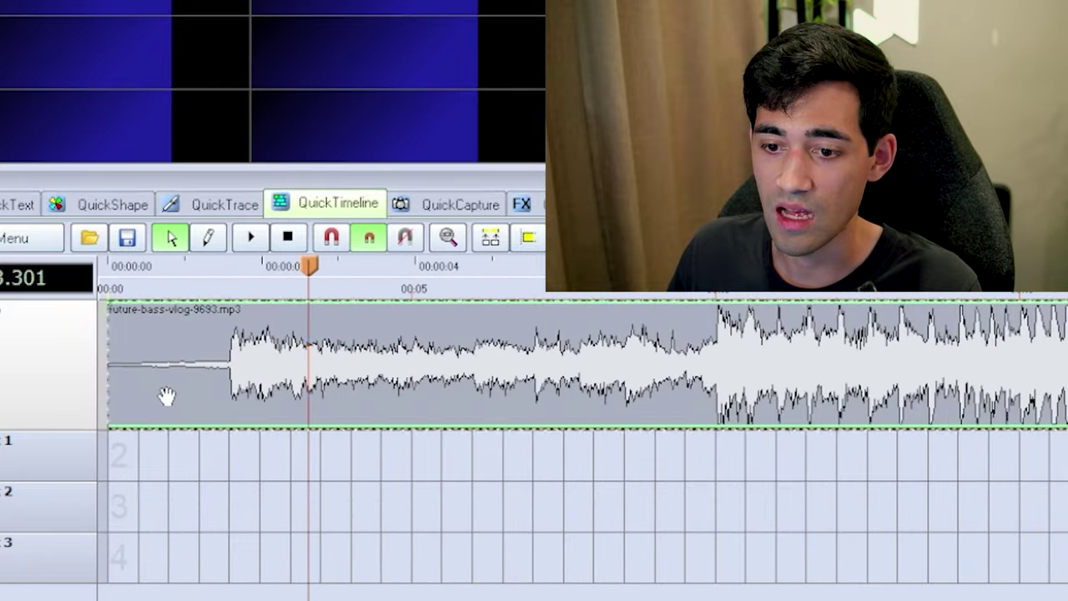
click(405, 240)
drag(167, 341, 248, 365)
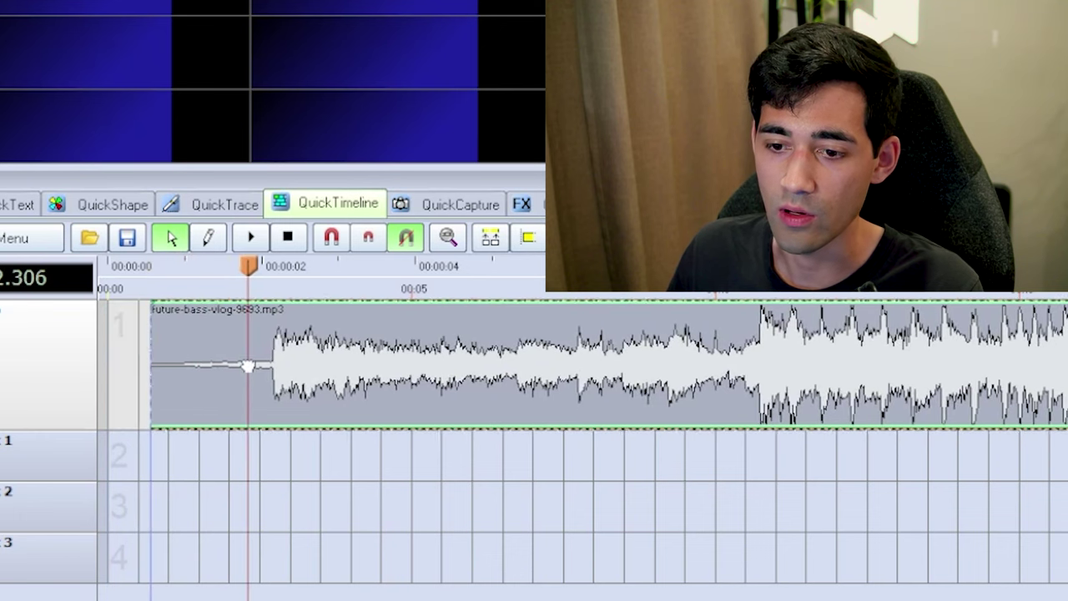
Lock the audio event's position and try to move it along the track
right_click(202, 347)
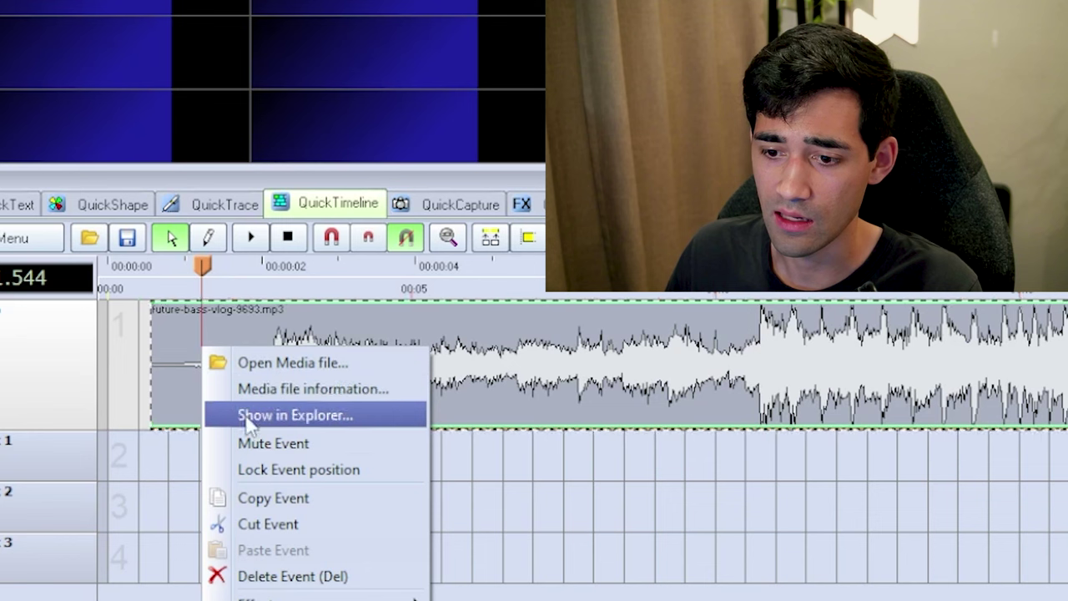
click(272, 470)
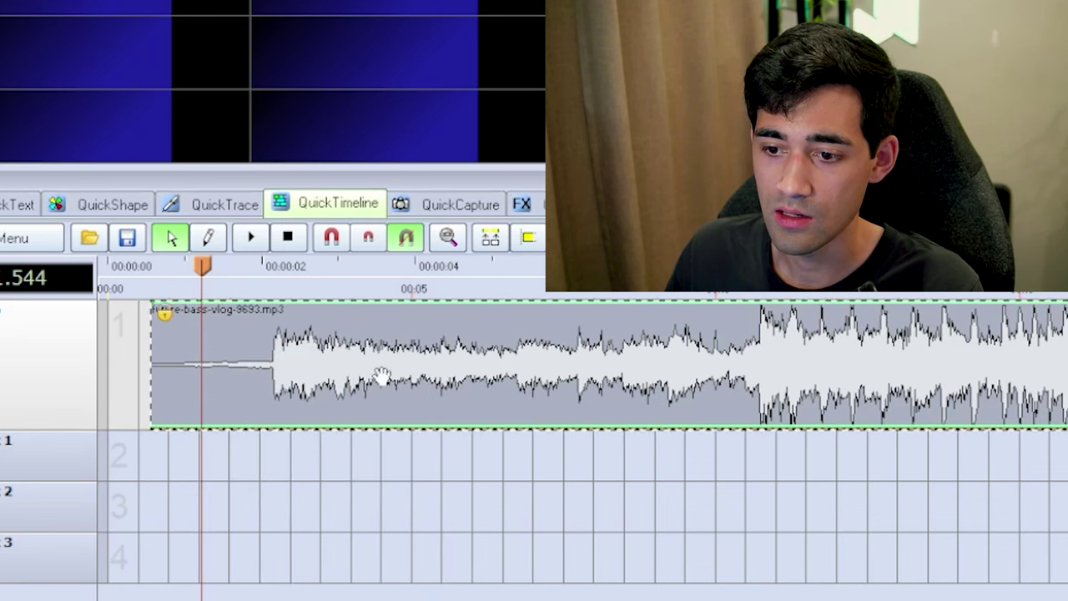
drag(382, 370, 373, 393)
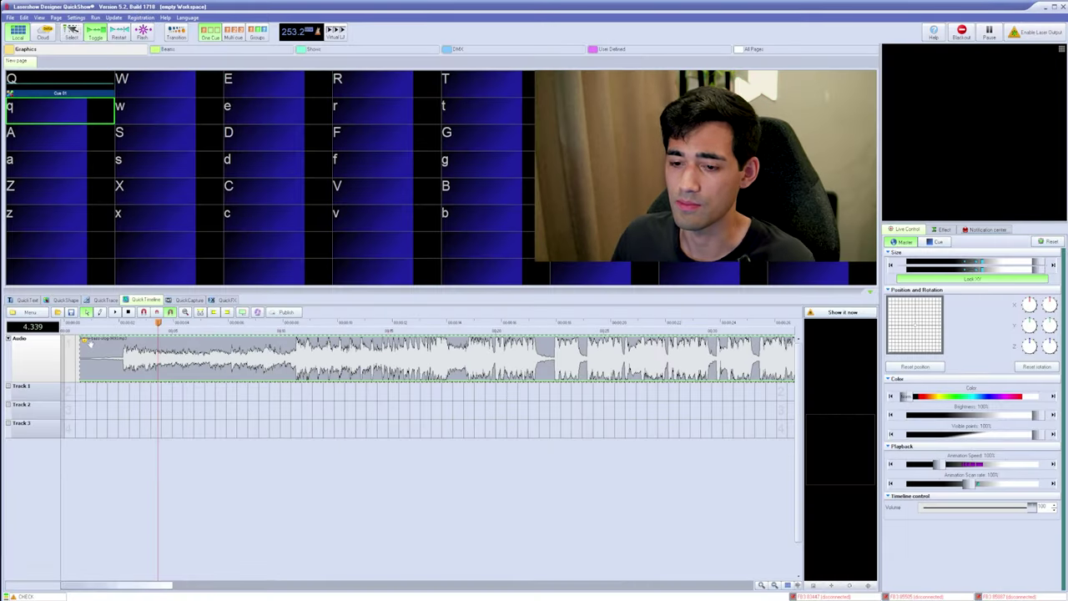
Unlock the audio event, move it back to the start of the timeline and lock its position again
right_click(104, 356)
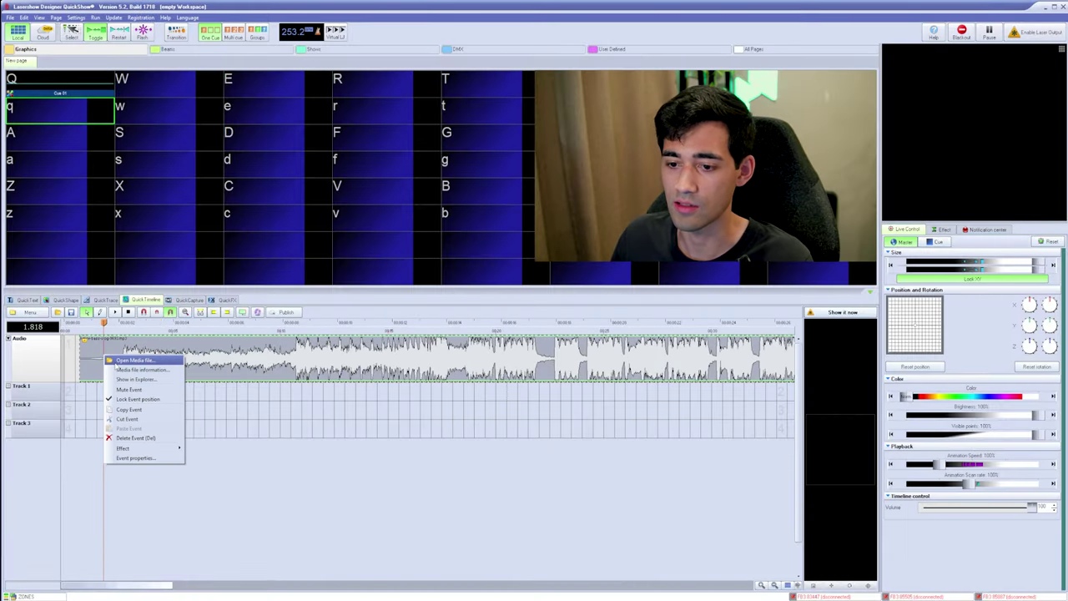
click(121, 400)
drag(249, 353, 235, 354)
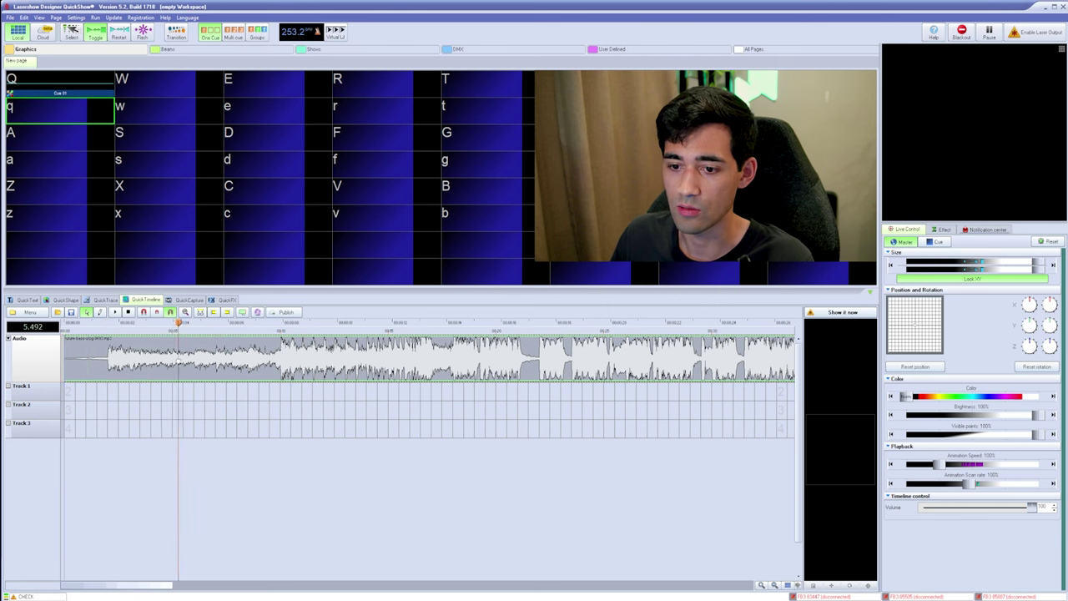
right_click(74, 357)
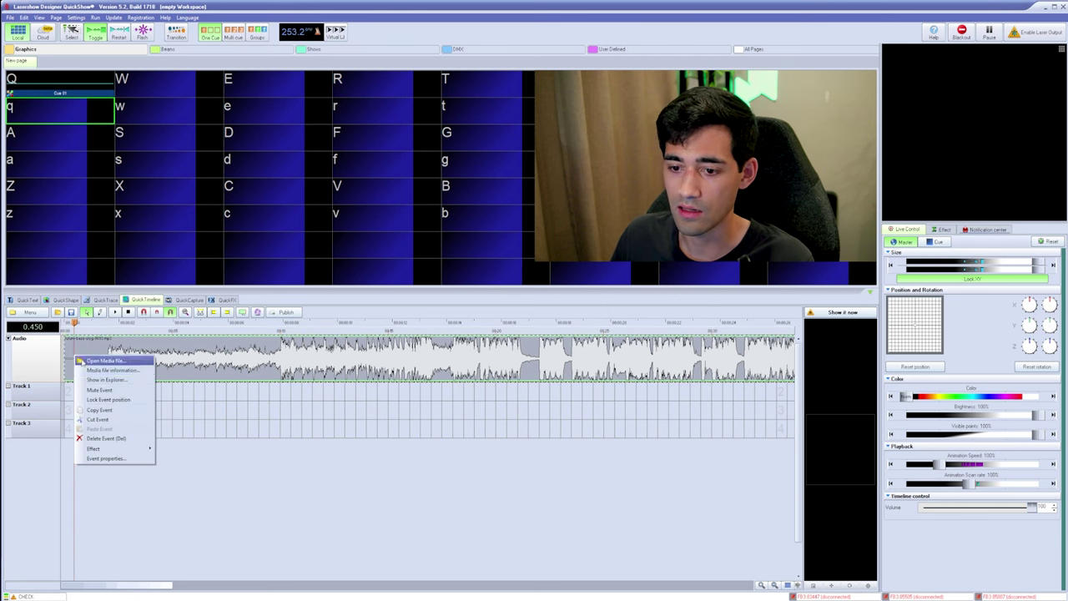
click(94, 401)
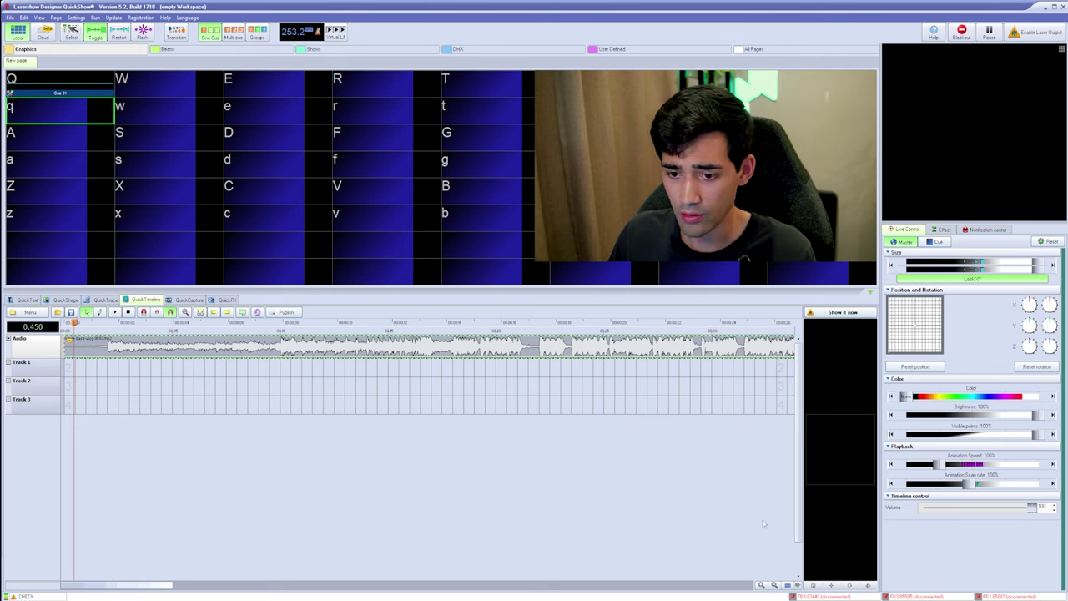
Zoom in on the timeline and zoom it back out to fit the whole show in view
scroll(772, 496, down, 5)
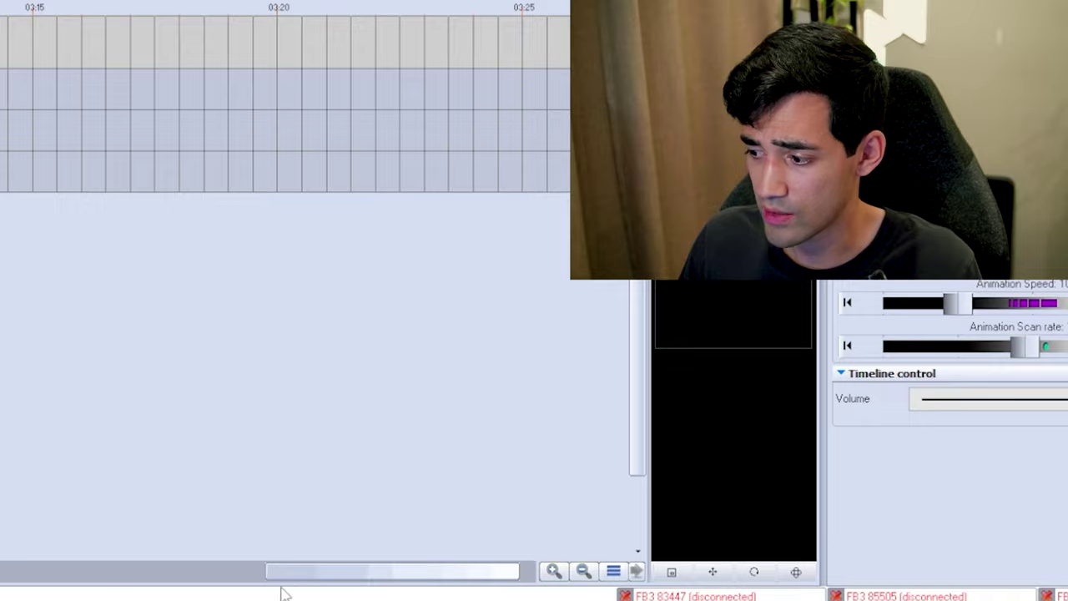
click(761, 585)
click(552, 573)
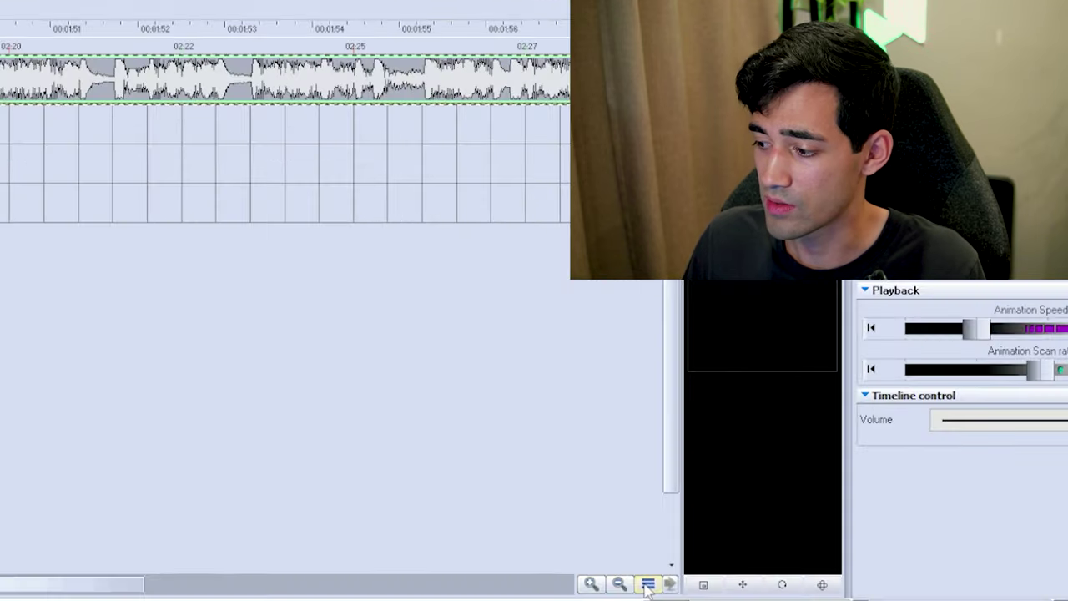
click(644, 584)
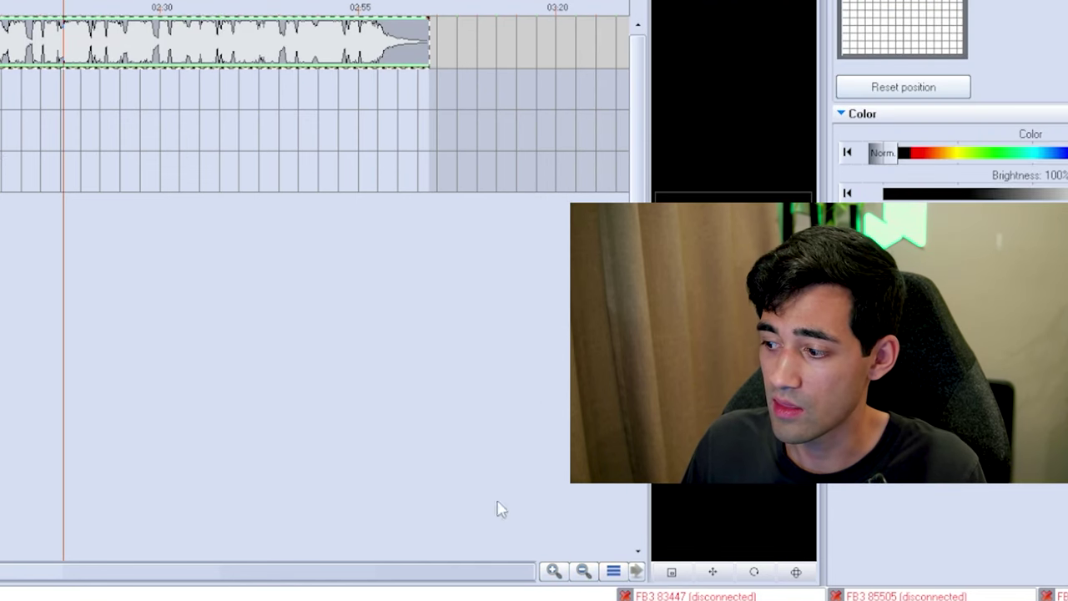
Scroll back and forth along the zoomed timeline to view different parts of the audio waveform
click(637, 572)
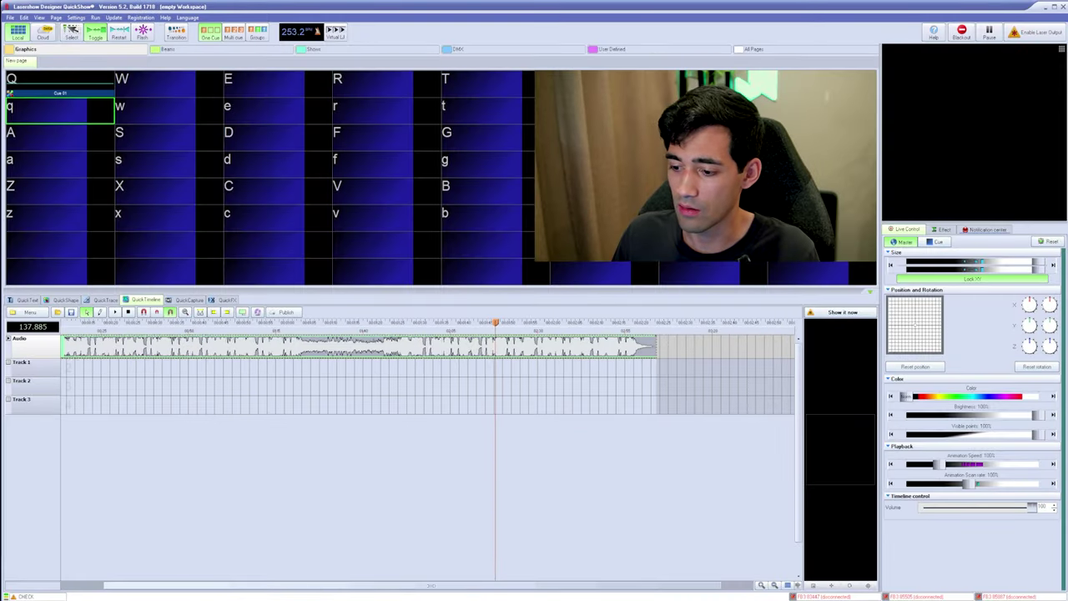
drag(401, 587, 349, 588)
scroll(404, 571, up, 3)
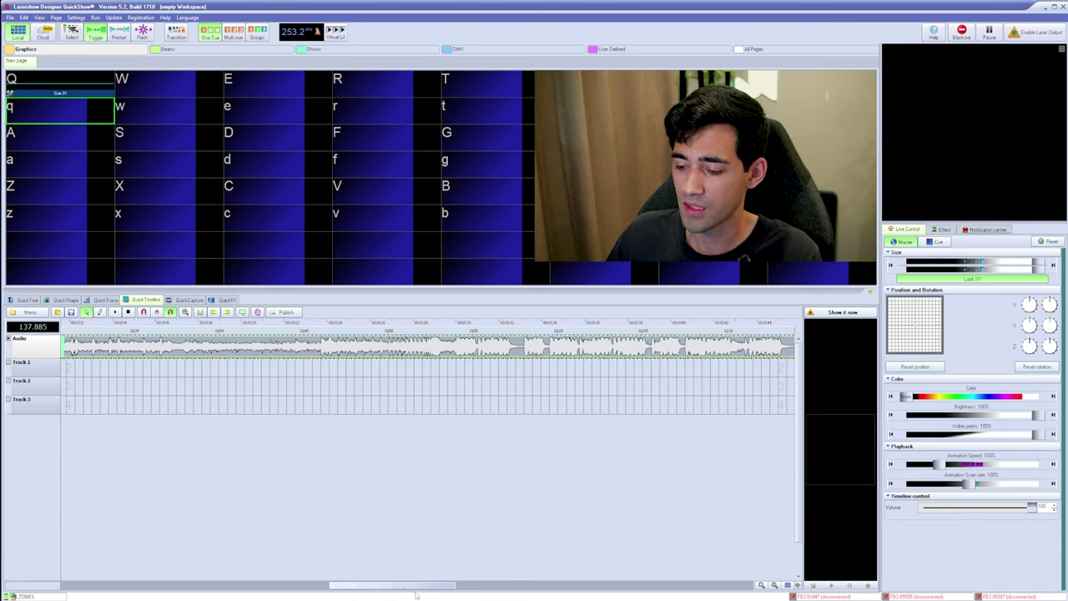
mouse_move(399, 585)
mouse_down()
mouse_move(335, 585)
mouse_move(613, 585)
mouse_move(114, 586)
mouse_move(562, 587)
mouse_move(514, 585)
mouse_up()
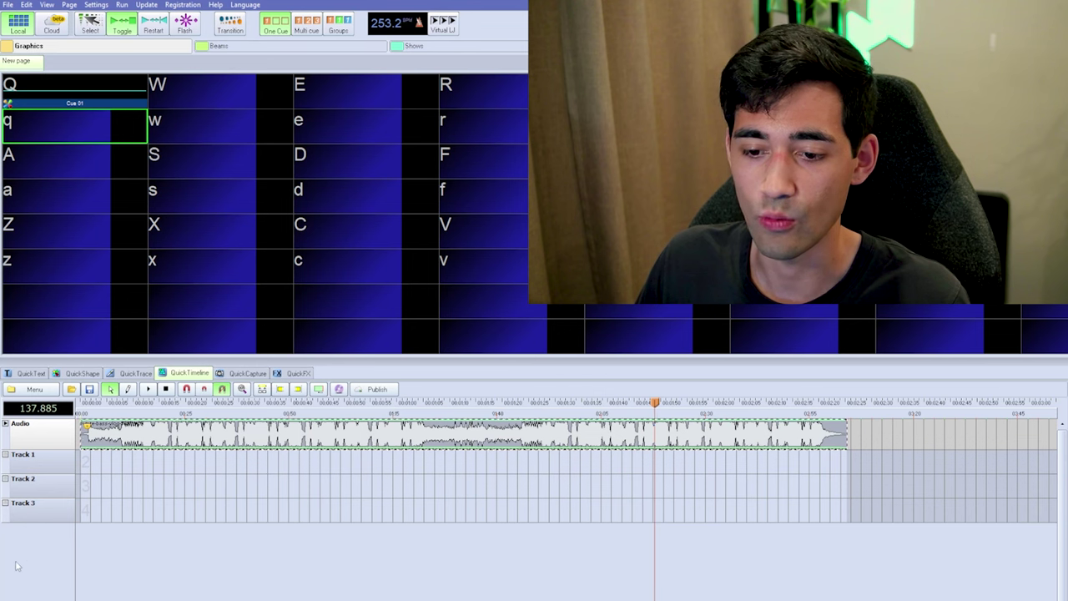
Add a new laser track below Track 3
right_click(35, 544)
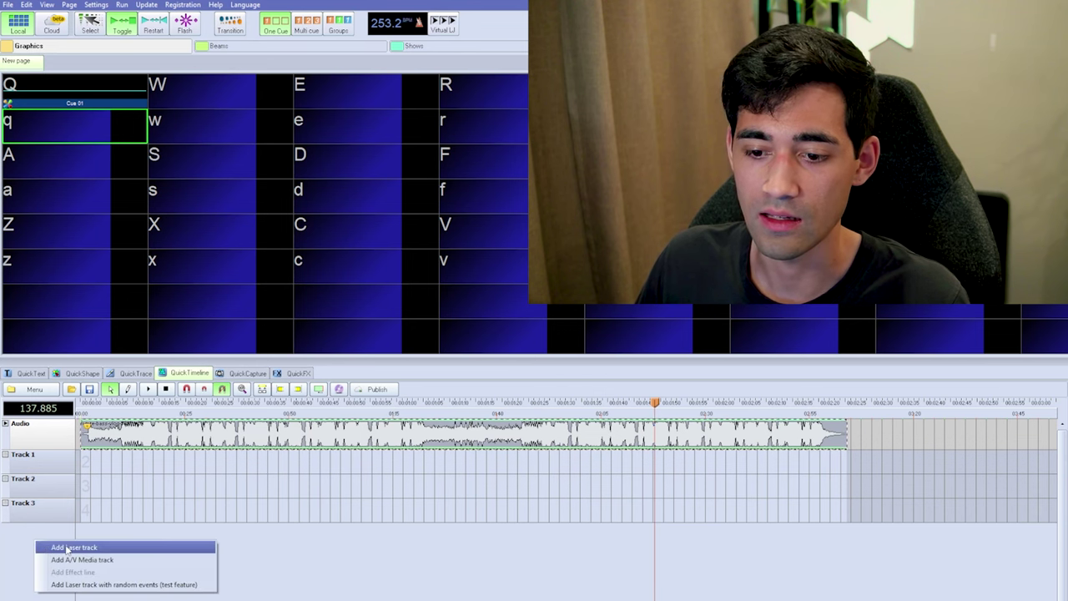
click(65, 549)
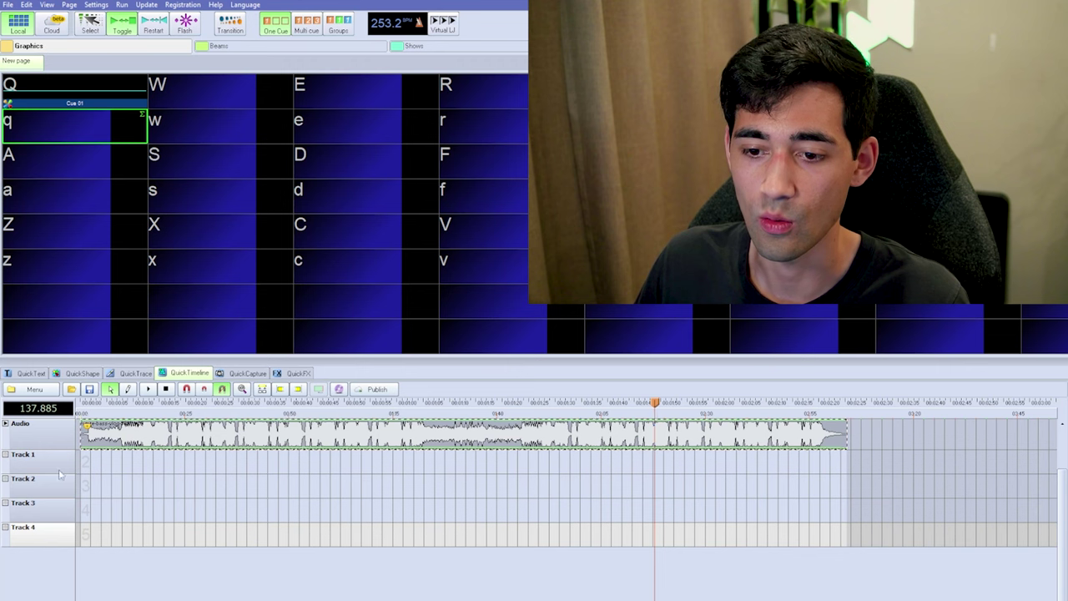
right_click(35, 565)
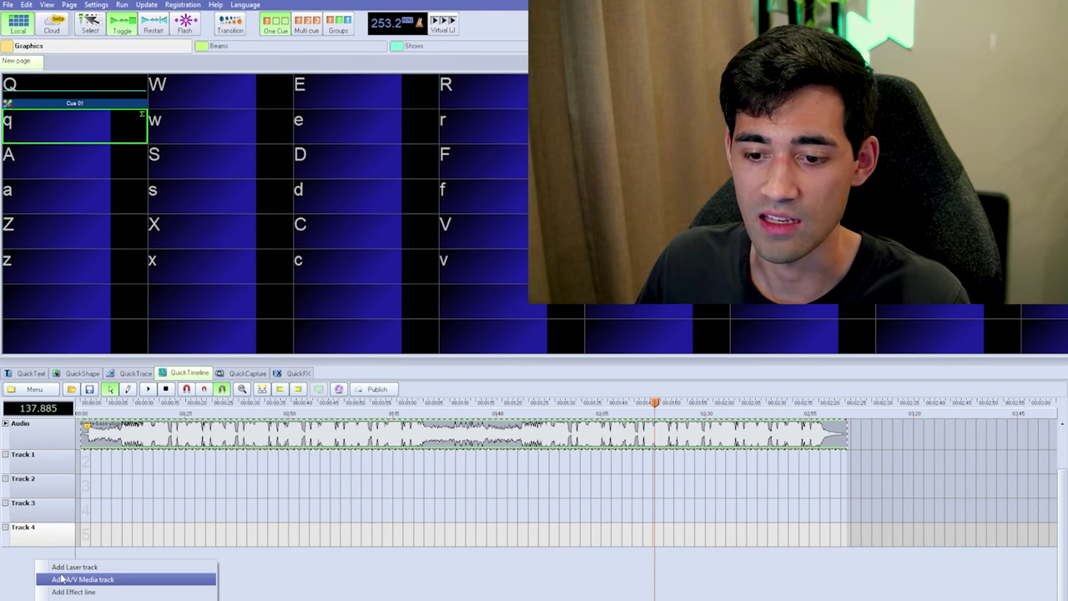
click(27, 564)
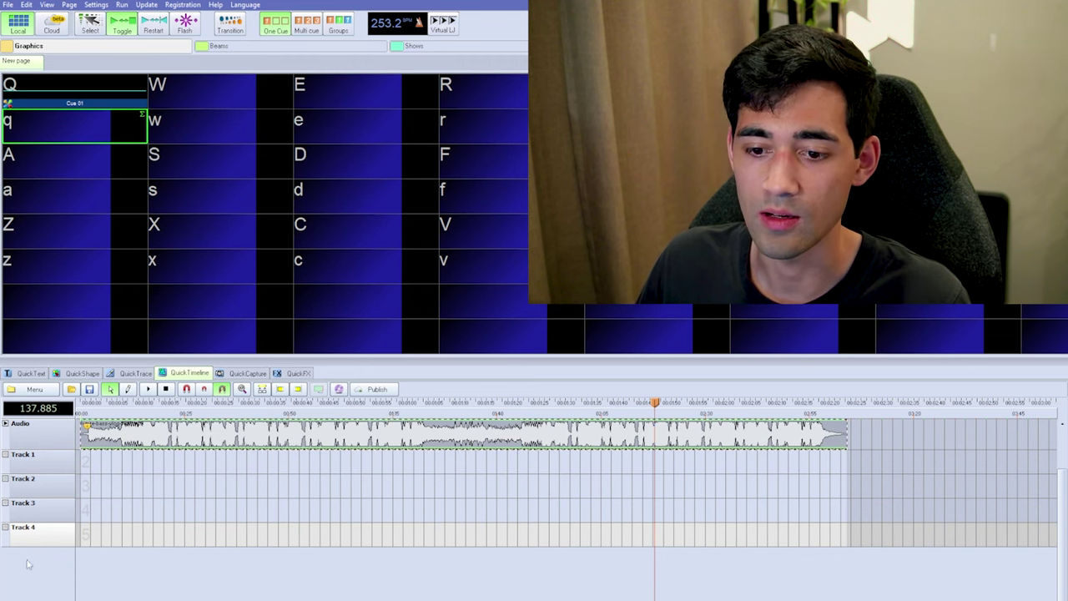
Add an effect line under Track 4 and check the options for adding further tracks
right_click(26, 539)
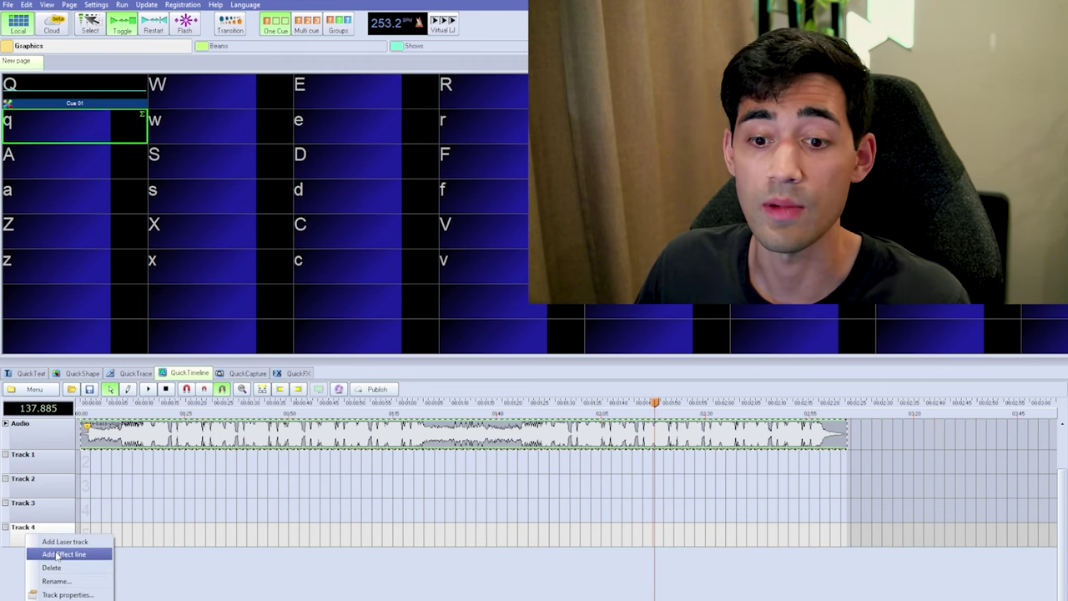
click(43, 555)
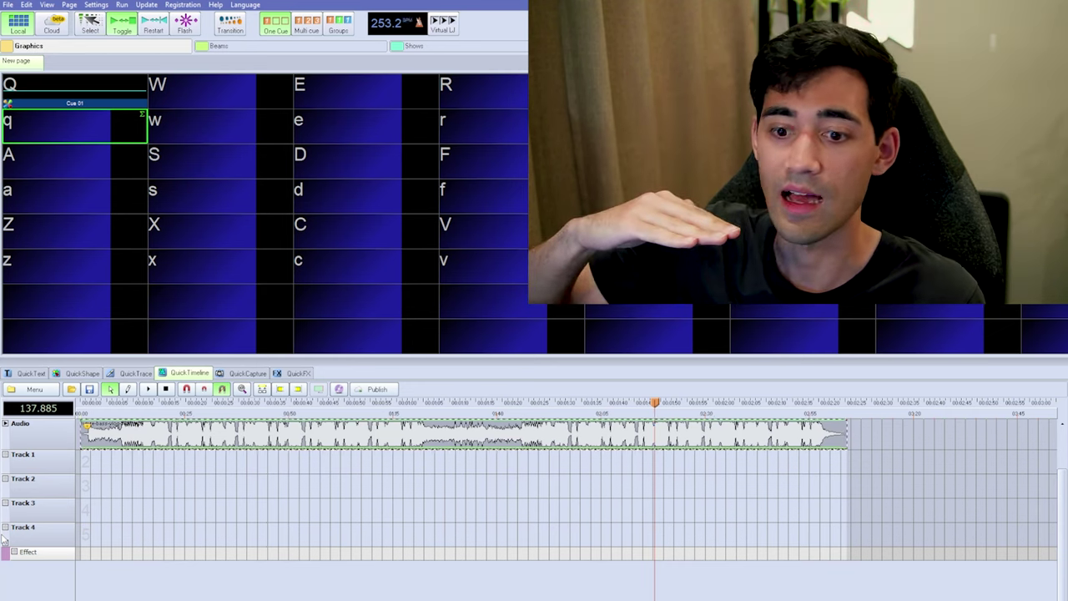
right_click(52, 574)
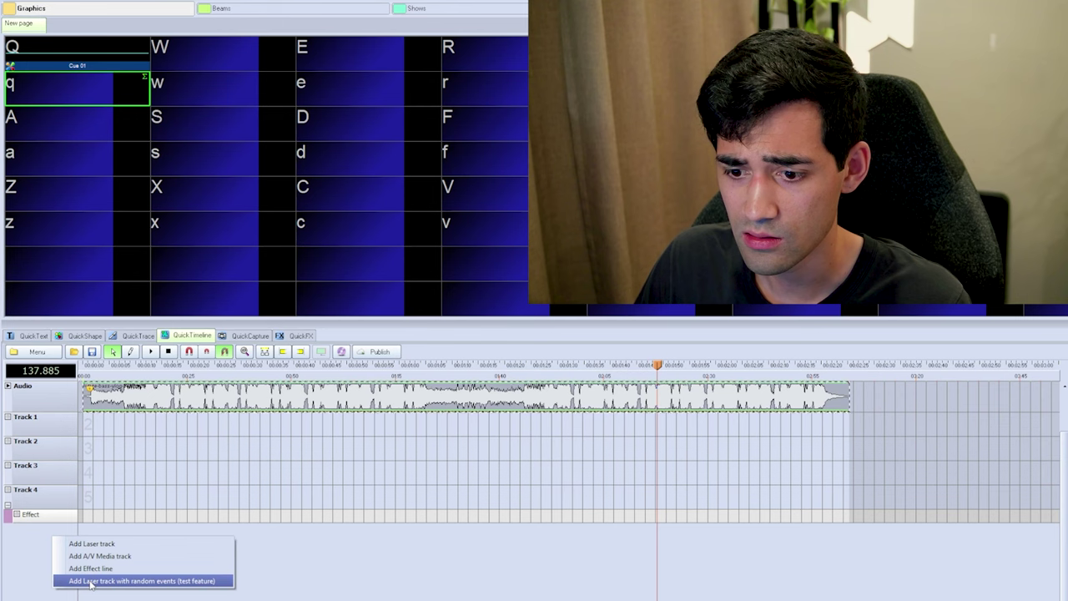
click(31, 556)
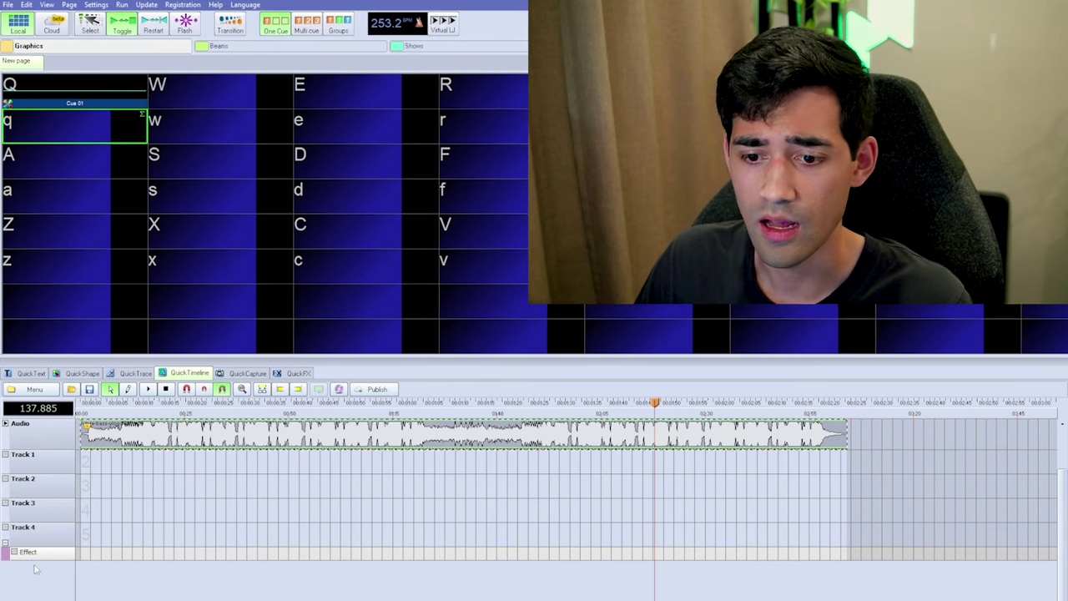
right_click(35, 569)
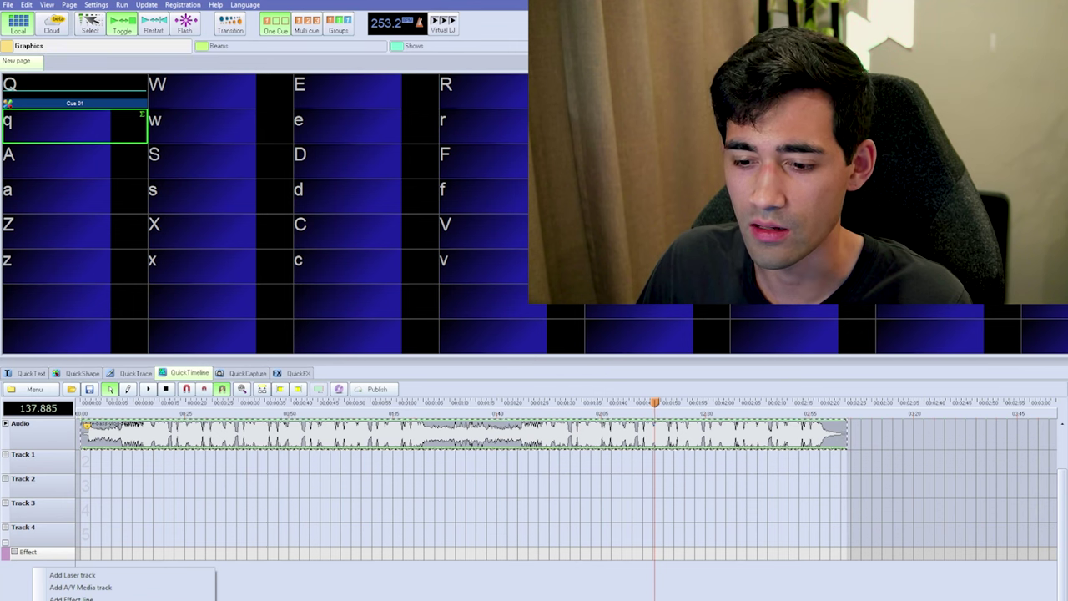
key(Escape)
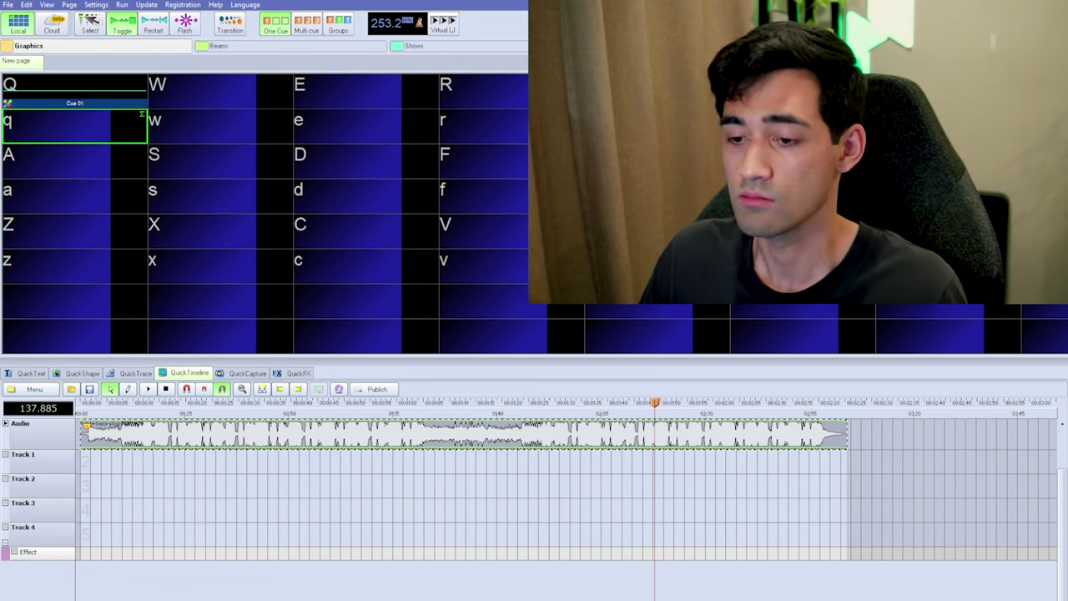
Return the playhead to the start and assign the Main Graphics projection zone to Track 1 in its track properties
key(Home)
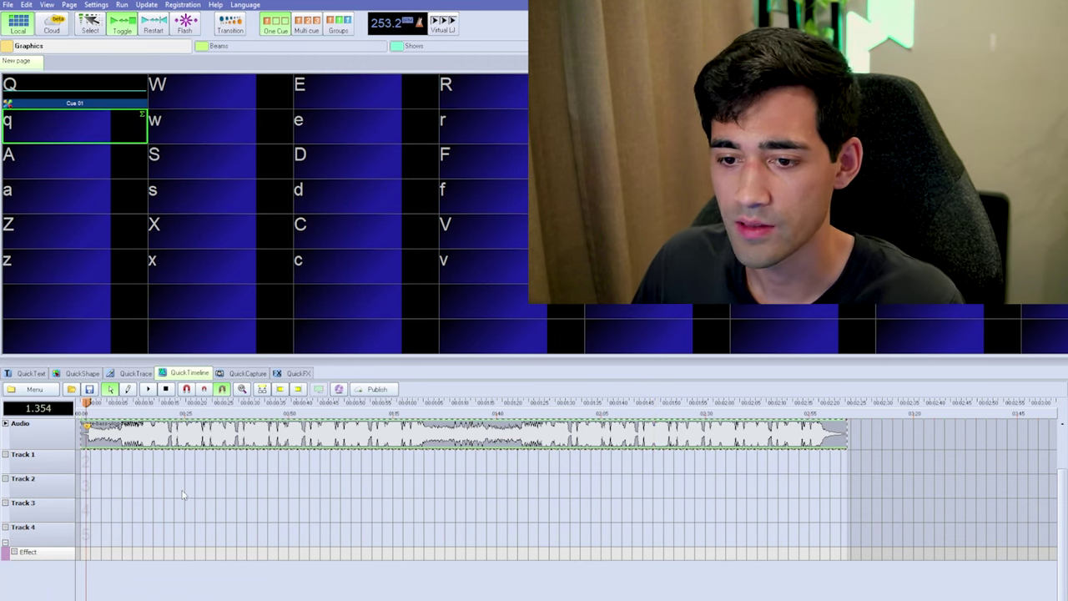
click(24, 471)
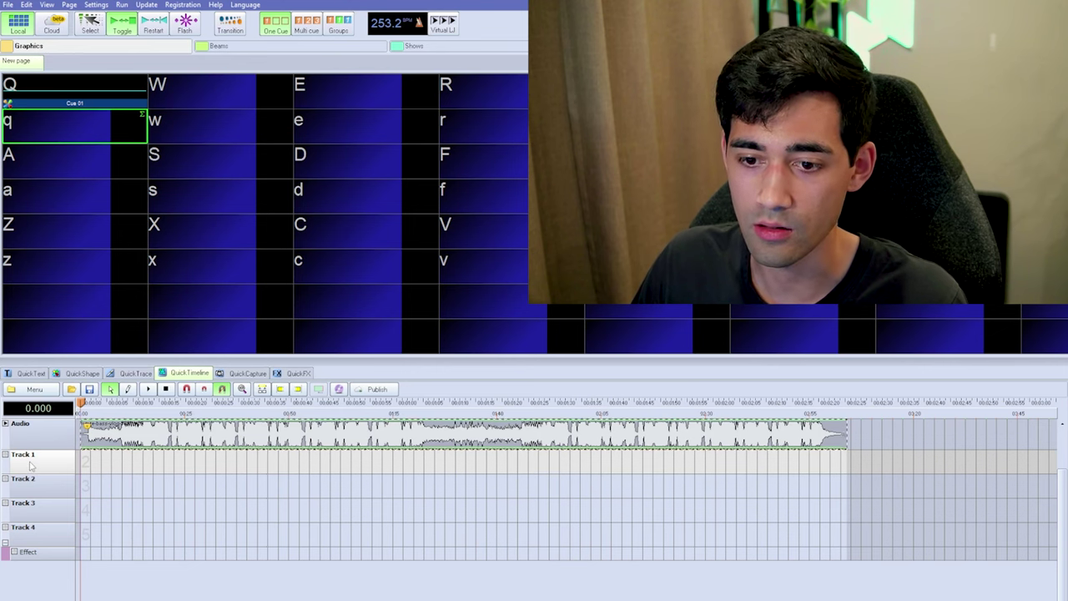
right_click(31, 465)
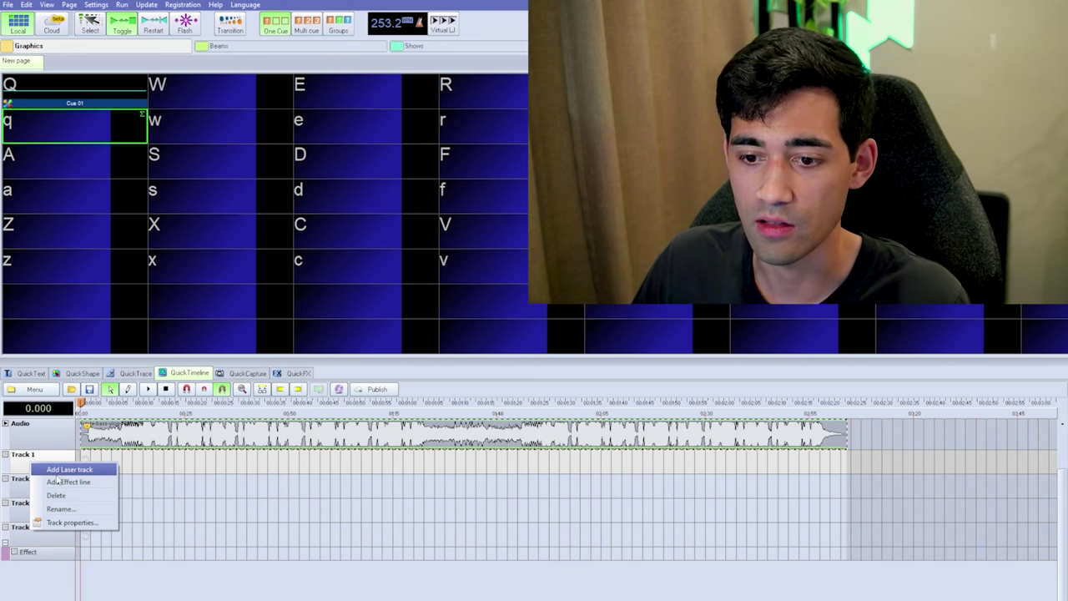
click(71, 523)
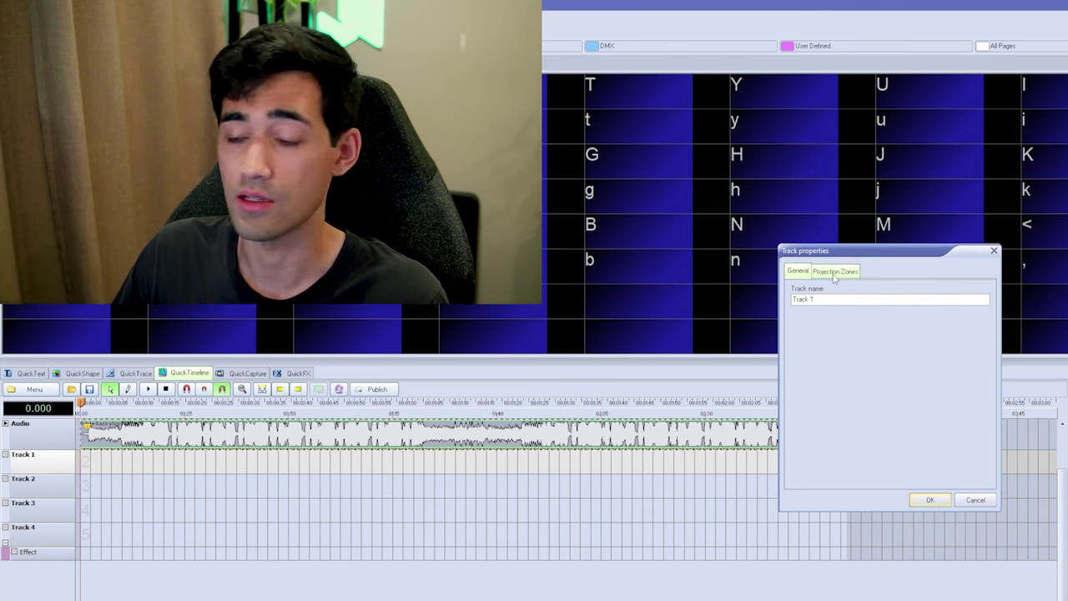
click(835, 271)
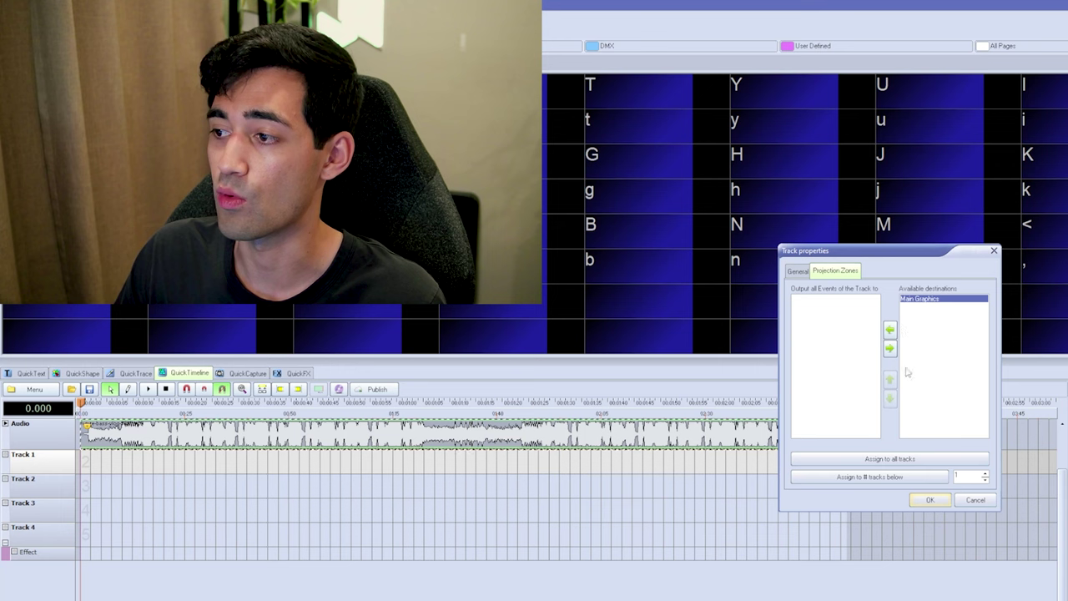
click(889, 330)
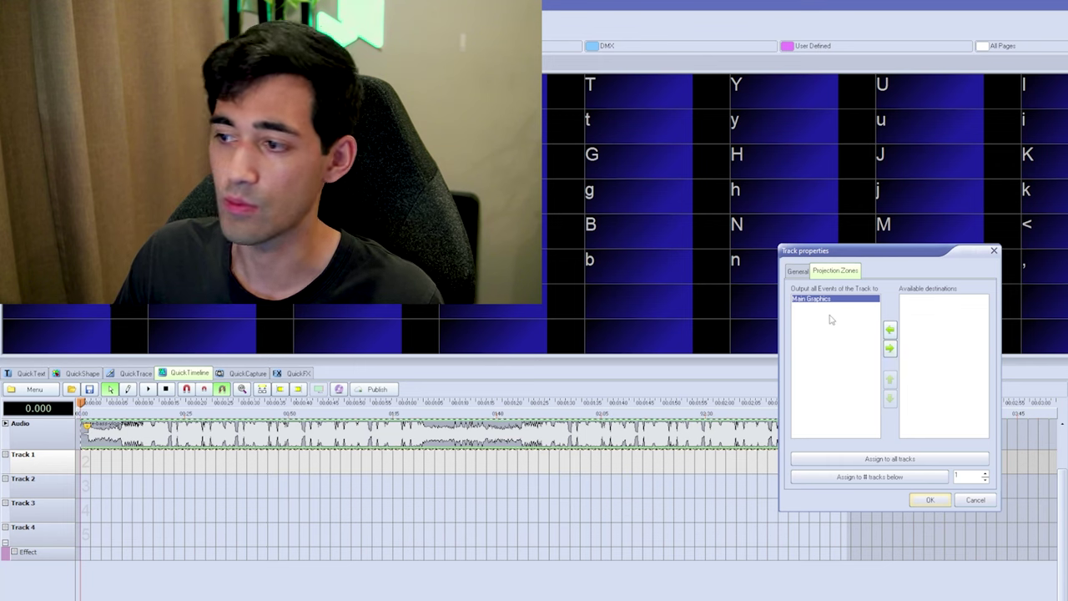
Remove Main Graphics from Track 1's output zones and assign it again several times
click(890, 348)
click(889, 330)
click(889, 349)
click(890, 330)
click(890, 349)
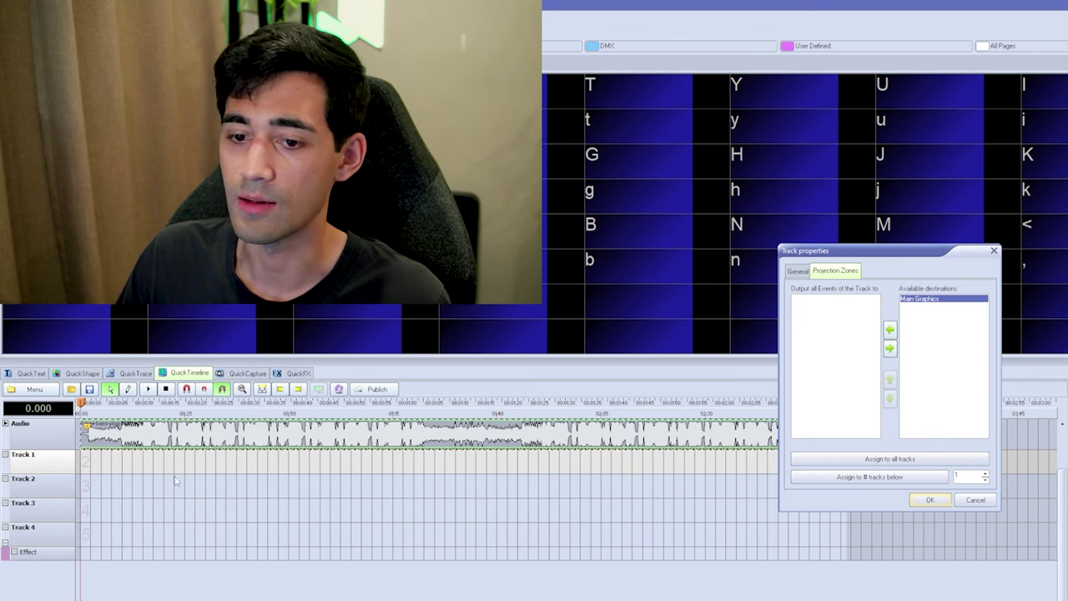
click(890, 330)
Assign the Main Graphics zone to the 2 tracks below Track 1 as well and accept the track properties
click(802, 302)
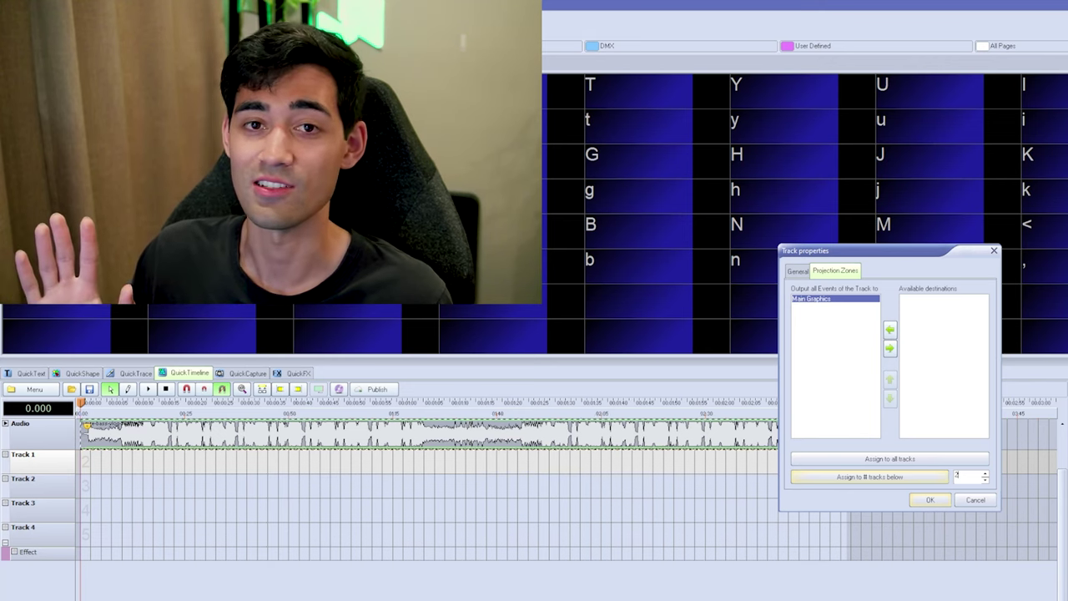
click(898, 479)
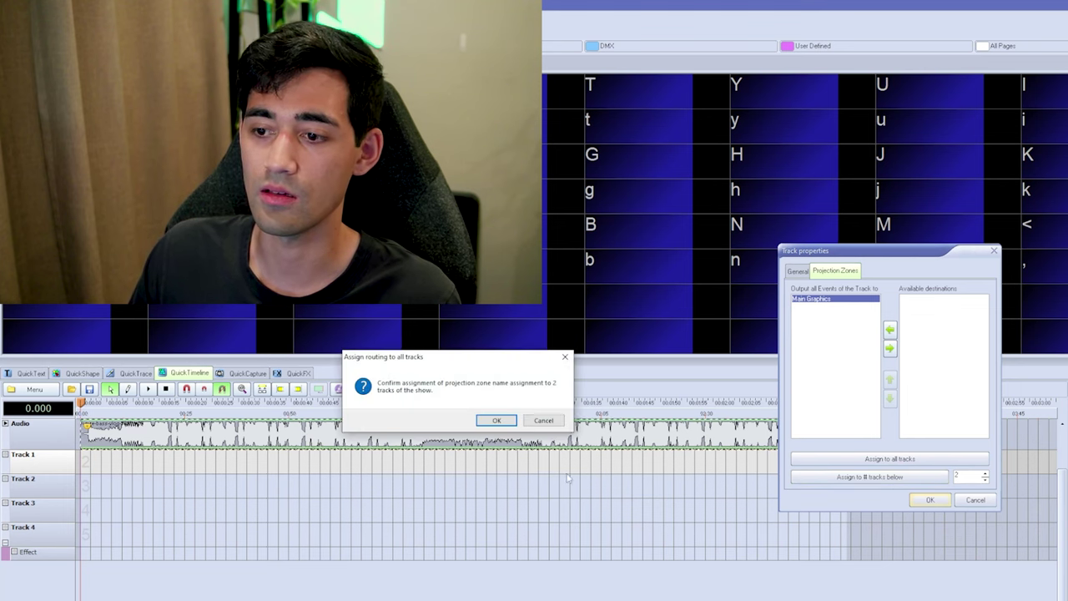
click(497, 420)
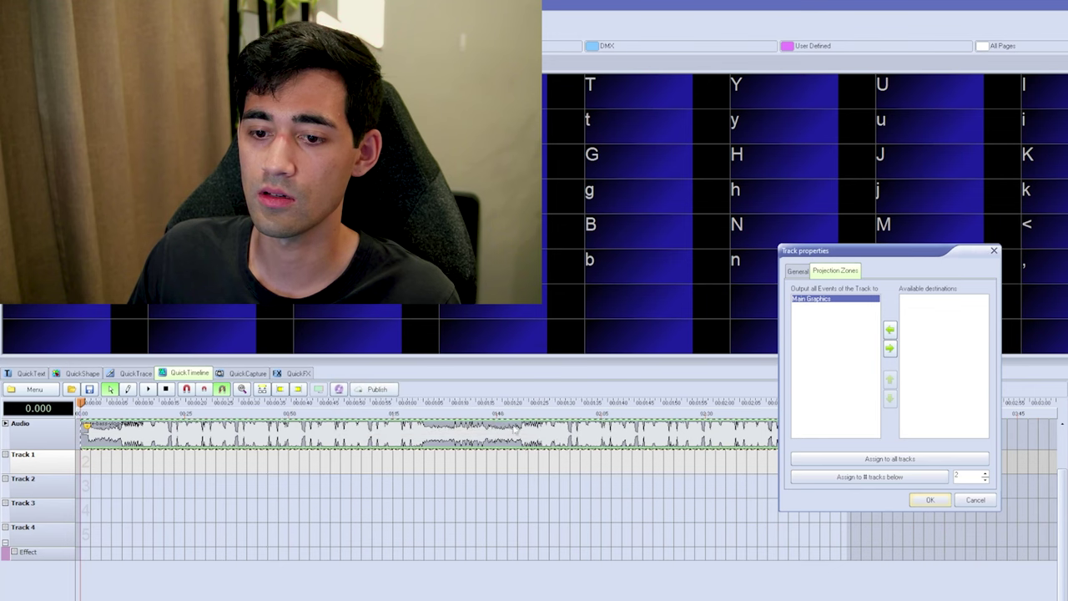
click(918, 504)
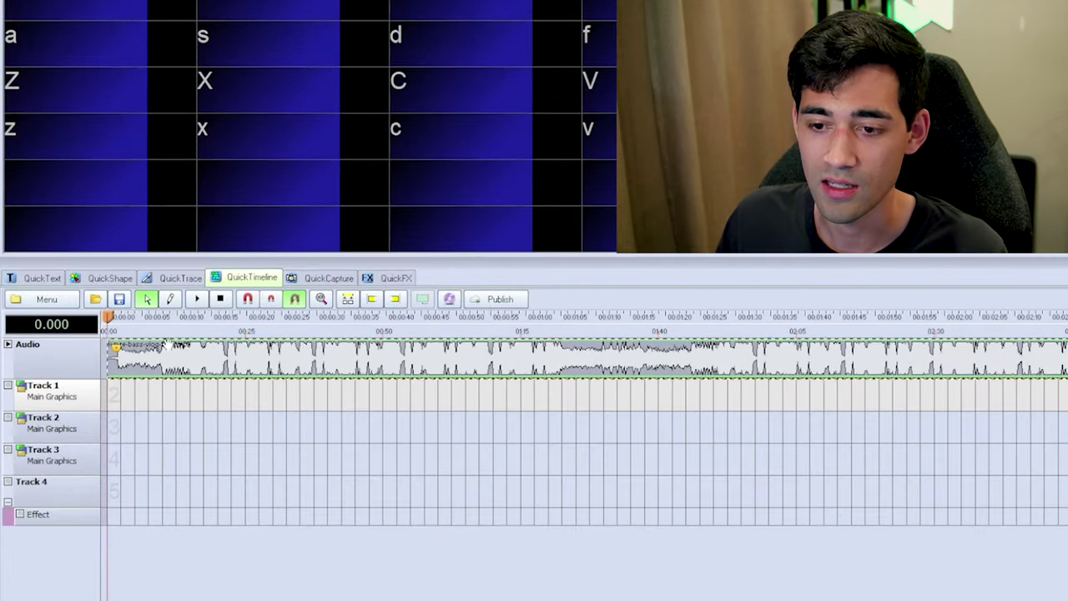
Create an event on Track 1 at about 2.4 s and start a new shape in it
right_click(122, 400)
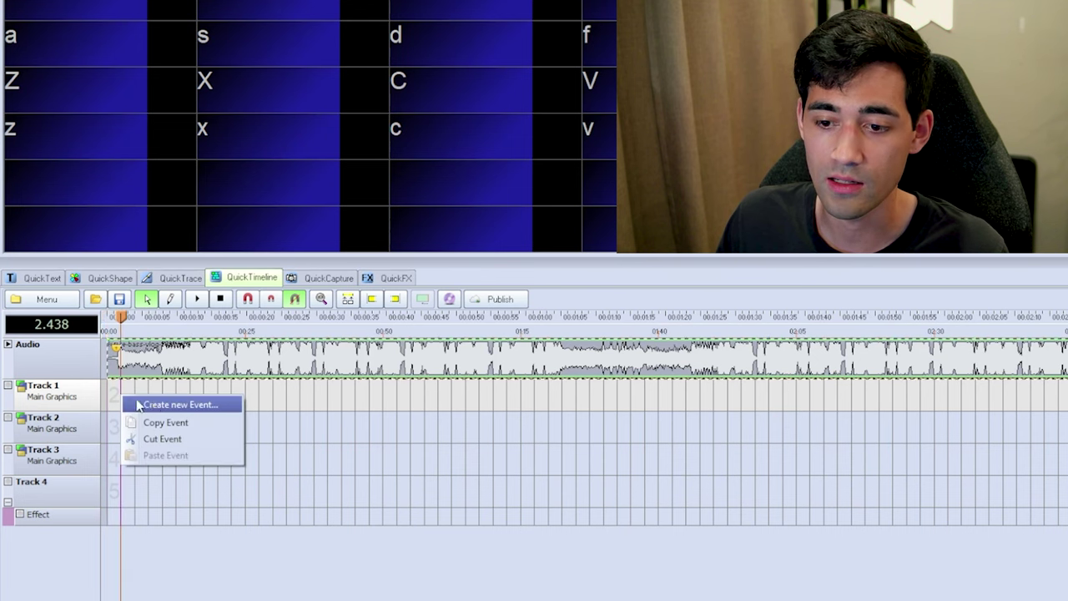
click(154, 407)
right_click(122, 400)
mouse_move(165, 409)
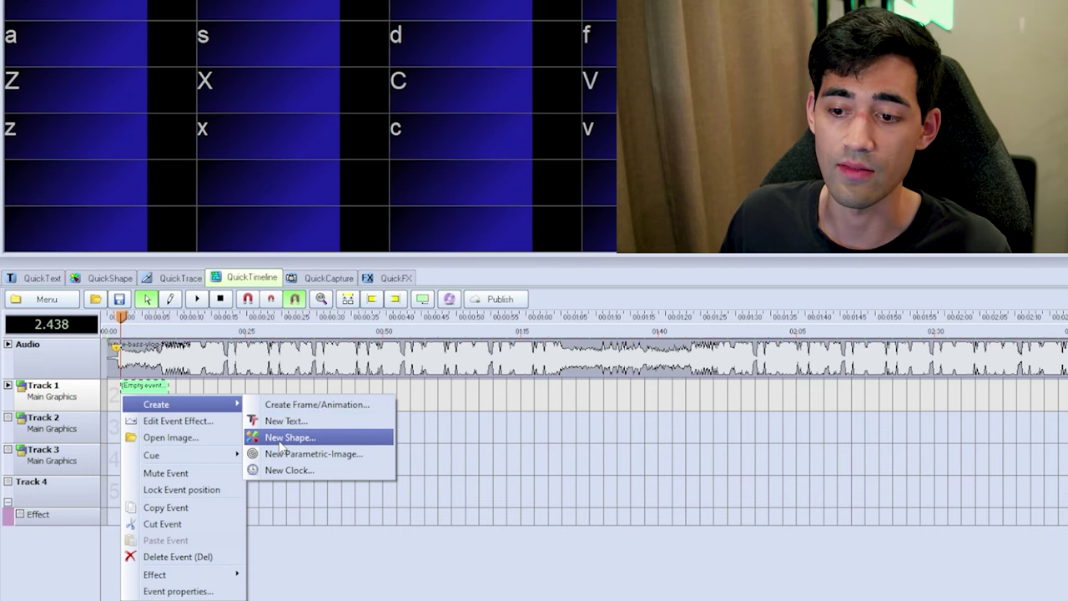
click(284, 437)
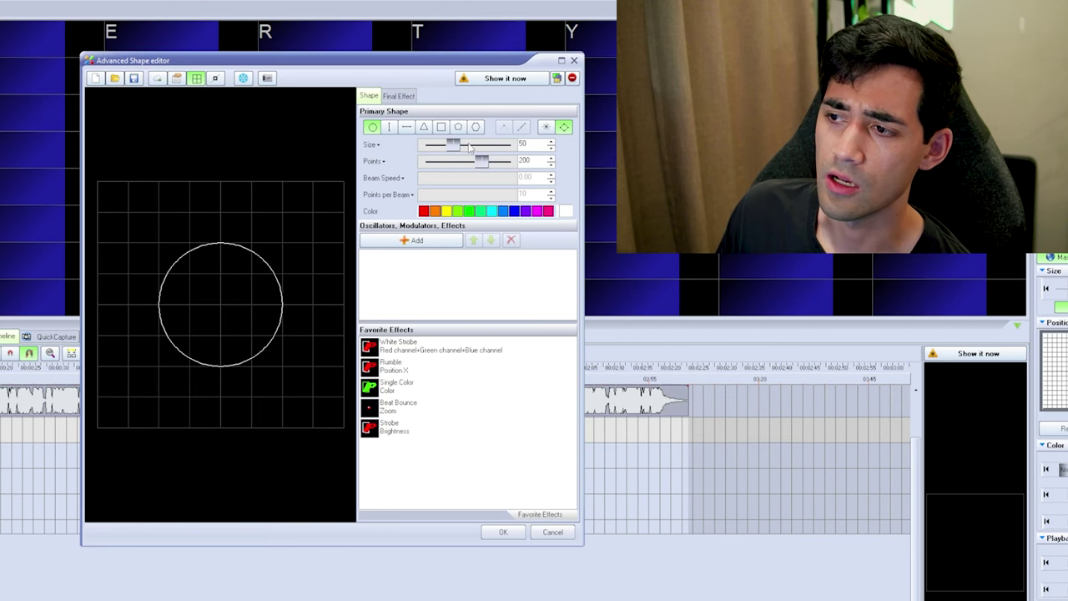
Set the circle's size to 100 and its points to 100, and accept the shape
click(478, 146)
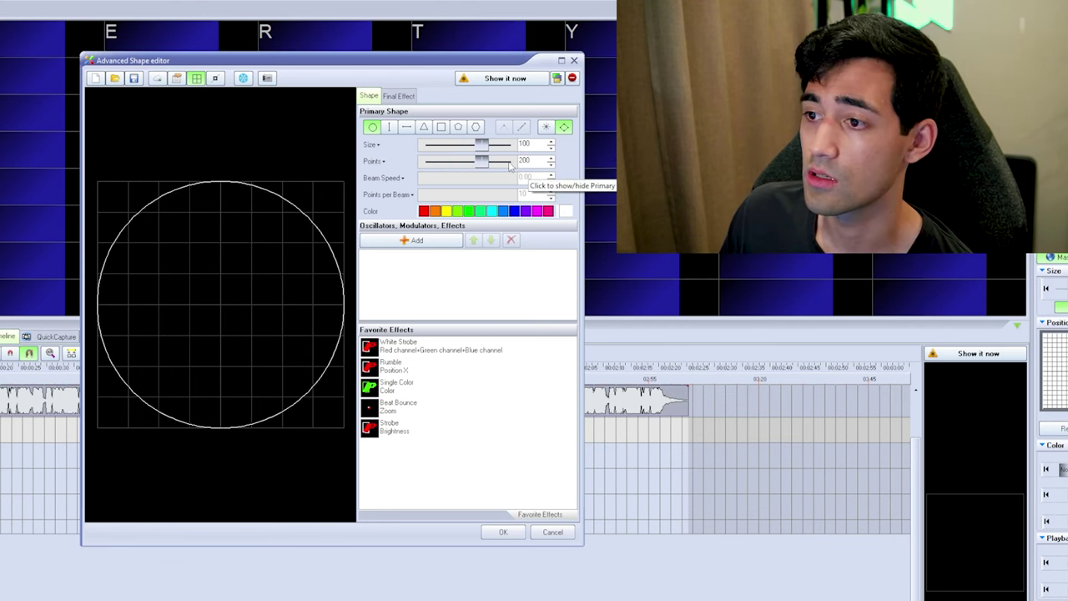
click(495, 163)
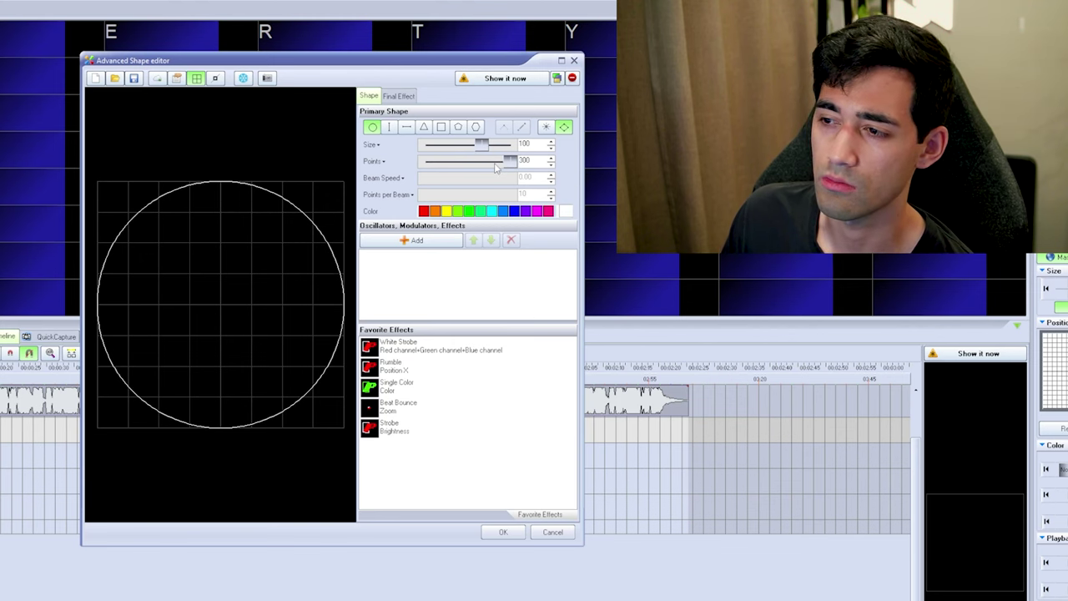
double_click(524, 160)
text(100)
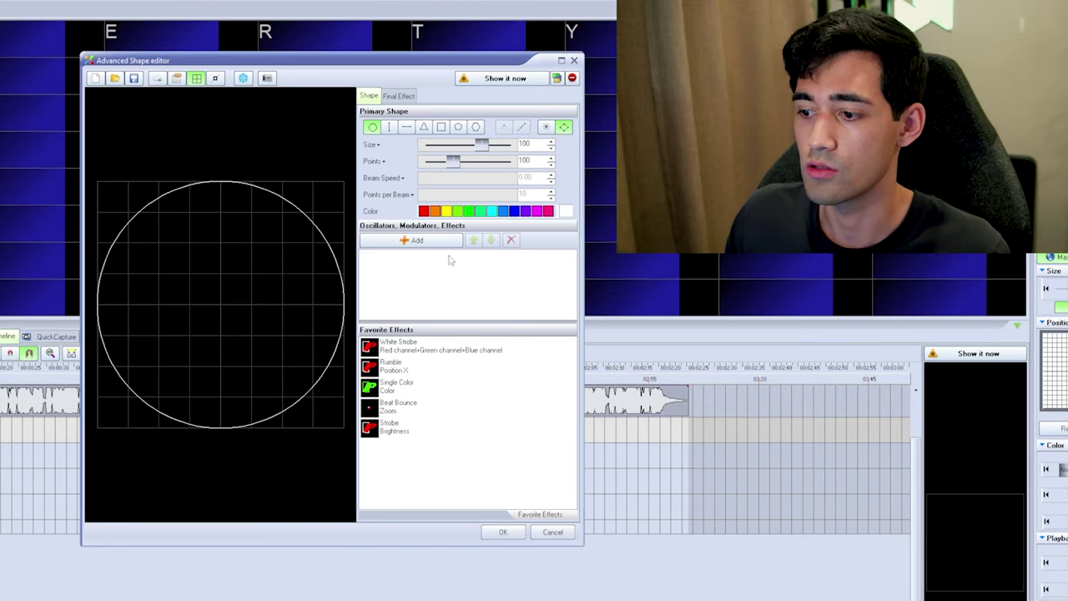
key(Return)
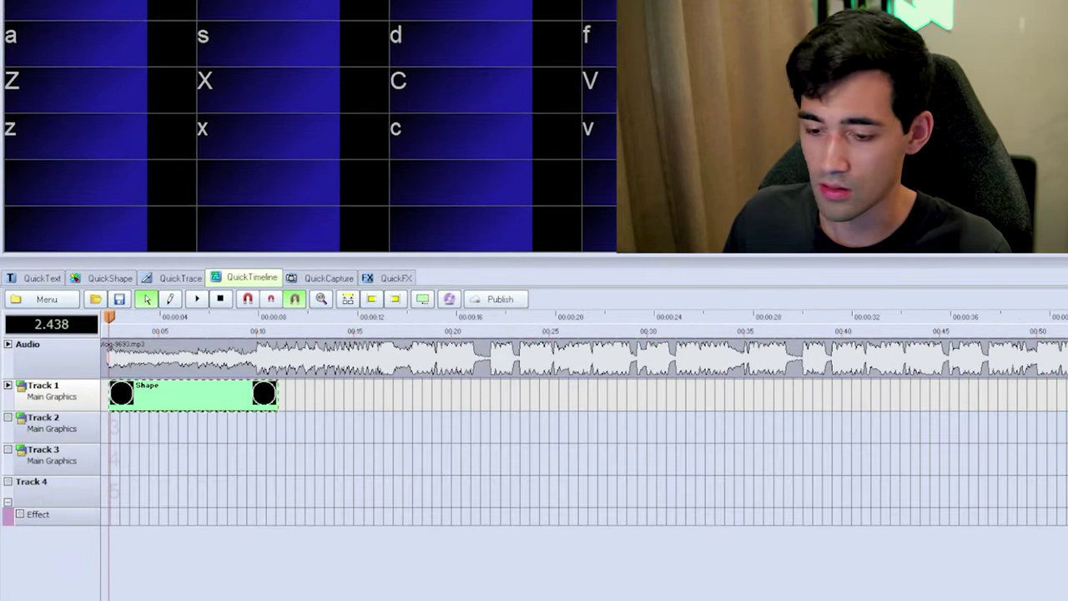
Move the Shape event on Track 1 slightly earlier so that it starts at 2.000 s
scroll(193, 420, up, 2)
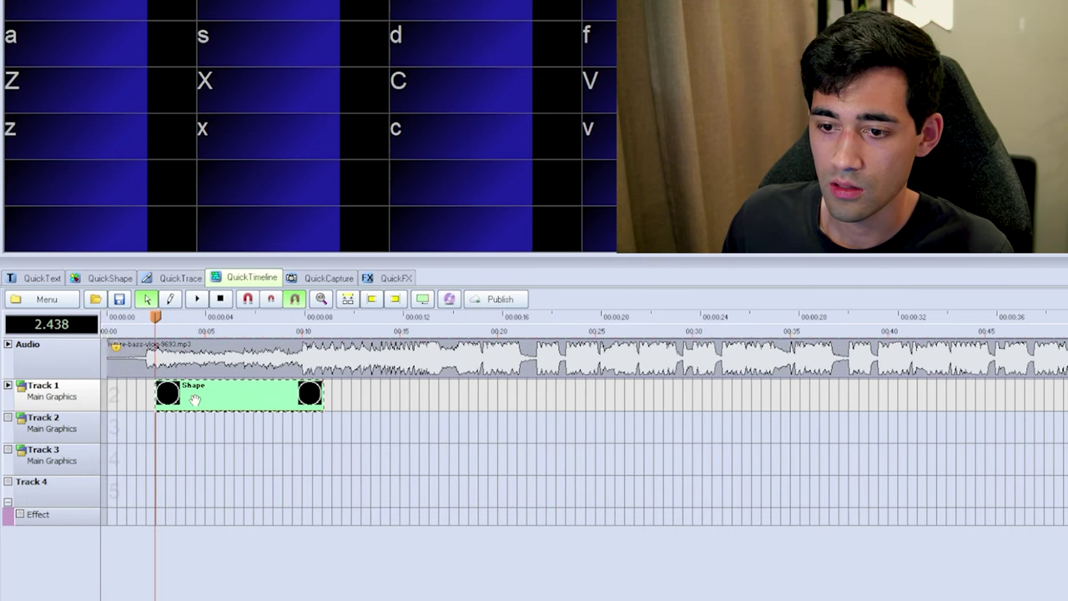
scroll(193, 420, up, 2)
scroll(134, 386, left, 2)
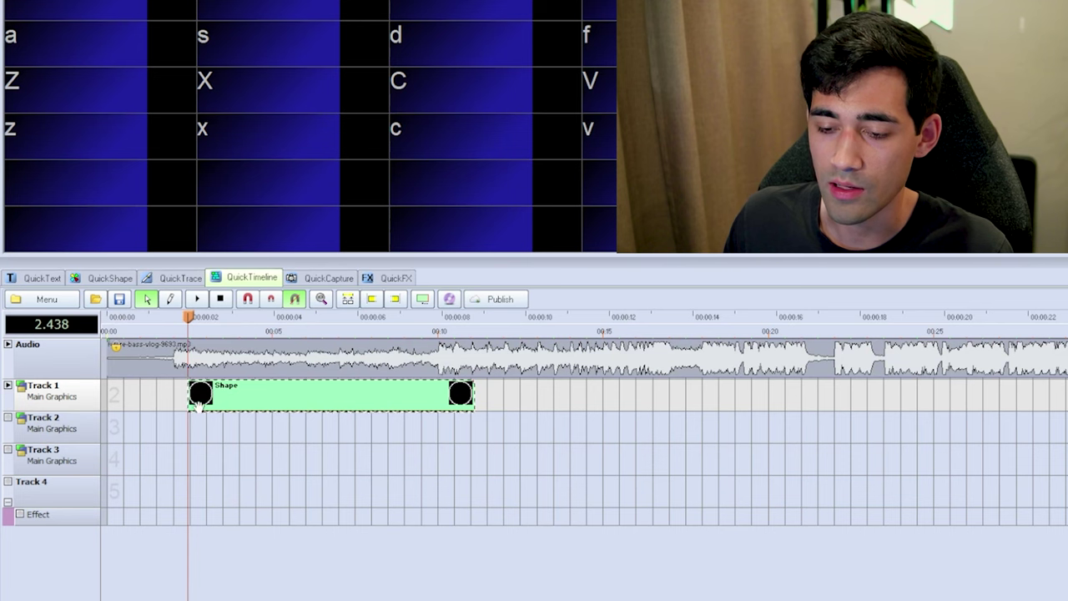
drag(294, 402, 275, 403)
mouse_move(294, 398)
mouse_down()
mouse_move(314, 400)
mouse_move(279, 399)
mouse_move(289, 399)
mouse_up()
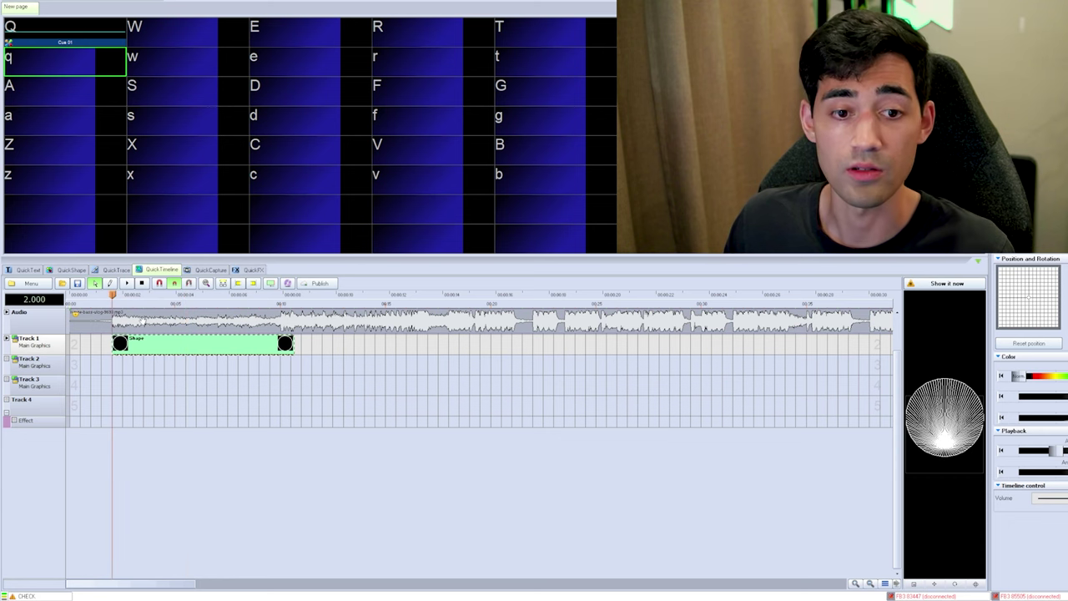
key(space)
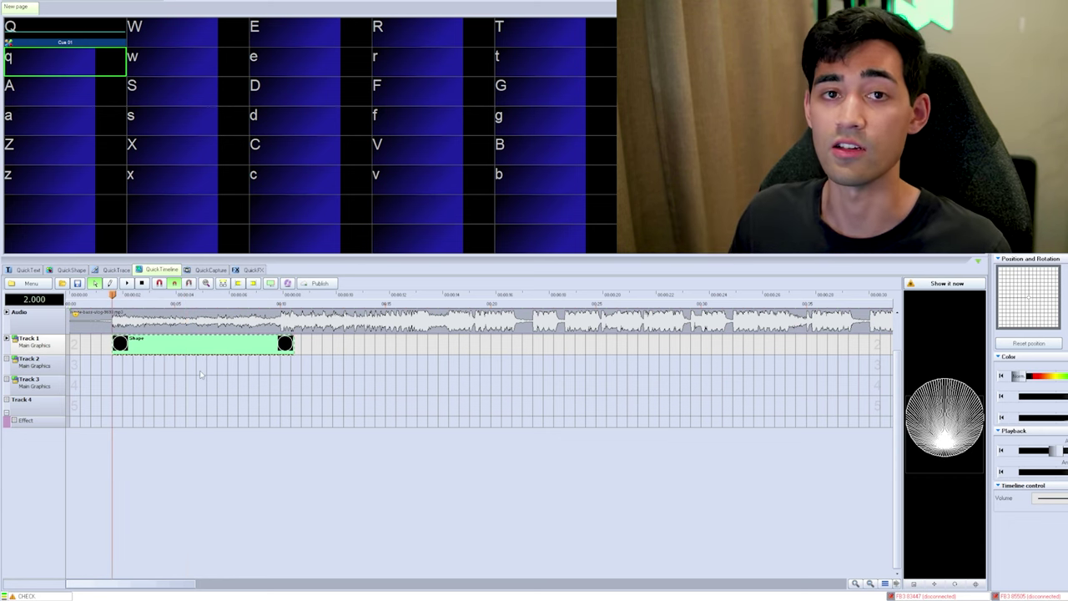
Open the effect settings of the Shape event on Track 1, enlarge the effect list and view the addable effect types
key(space)
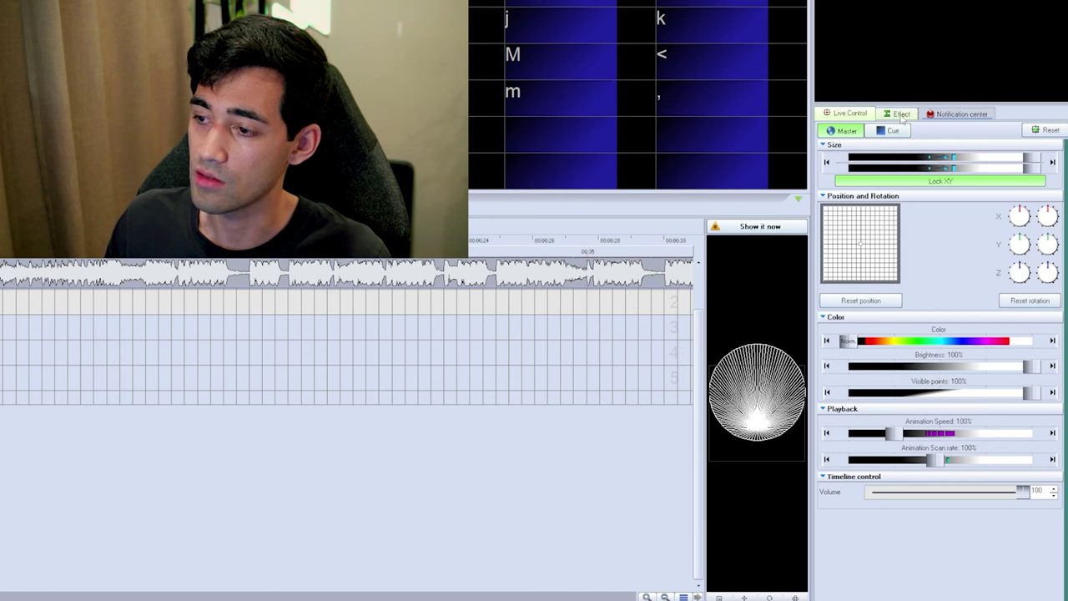
click(902, 114)
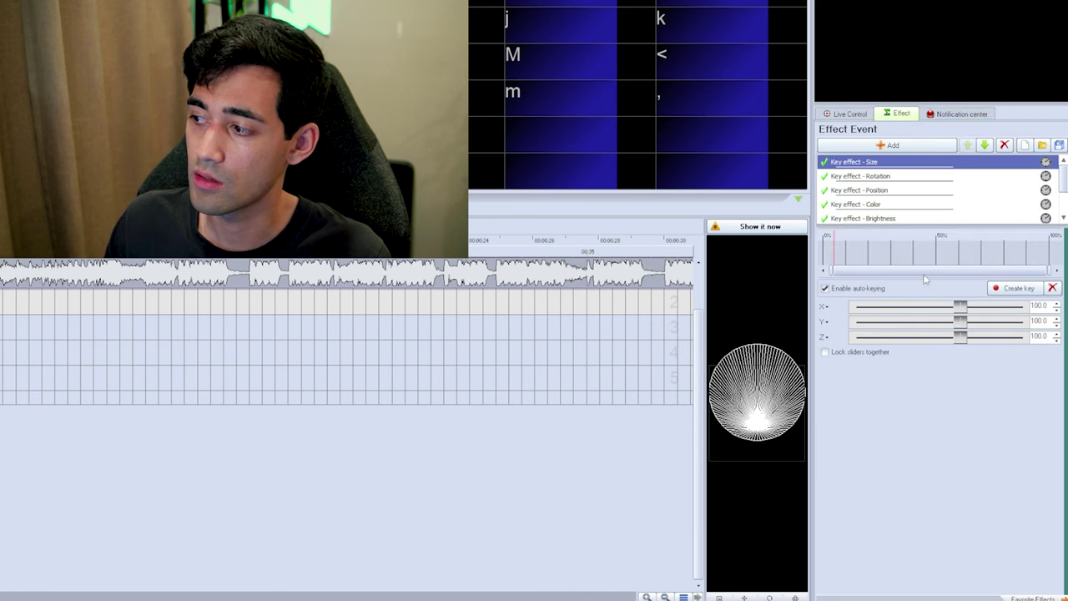
drag(920, 226, 913, 375)
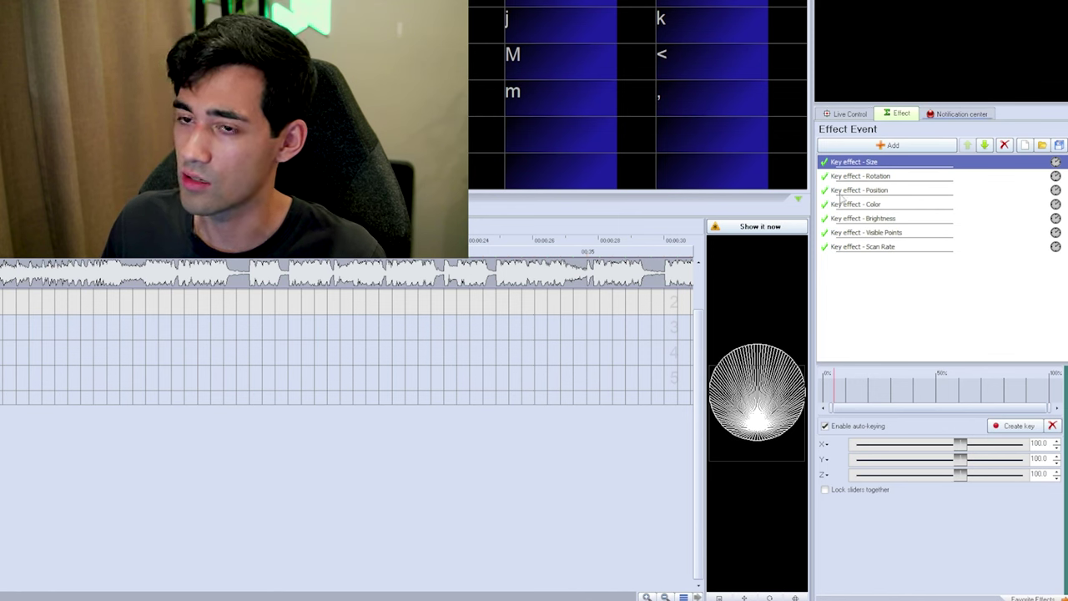
click(888, 145)
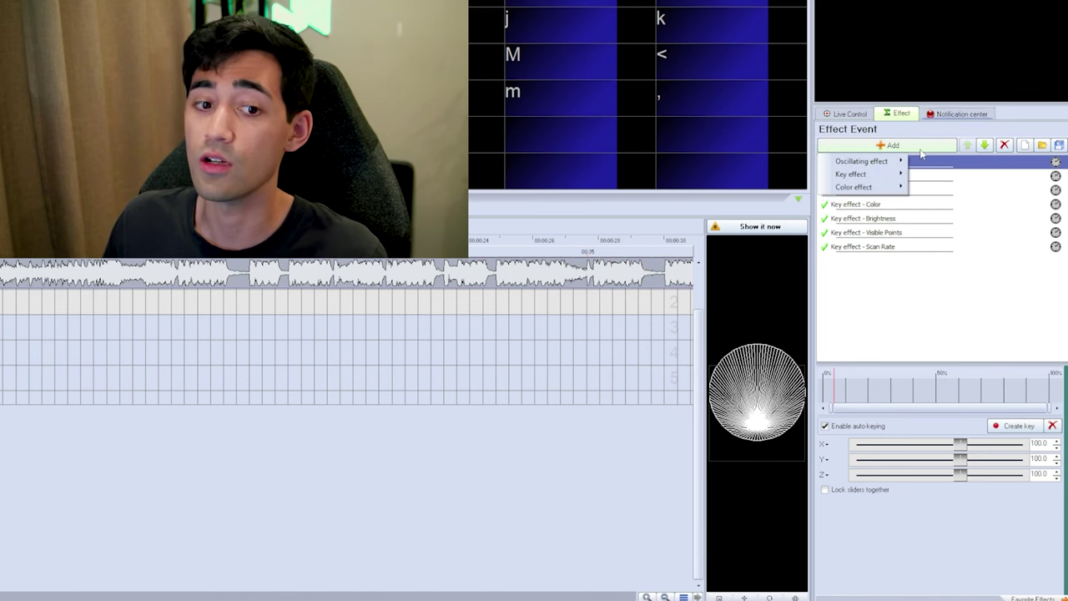
click(933, 292)
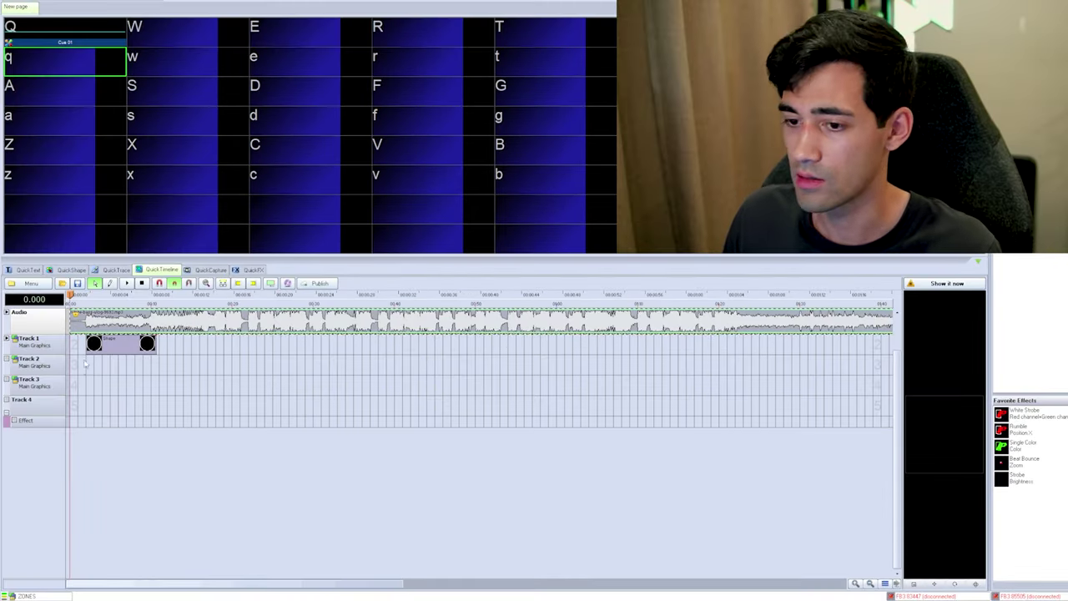
Create an empty event on Track 2 from about 3.5 s to 21 s and look through its content creation options
scroll(104, 373, up, 2)
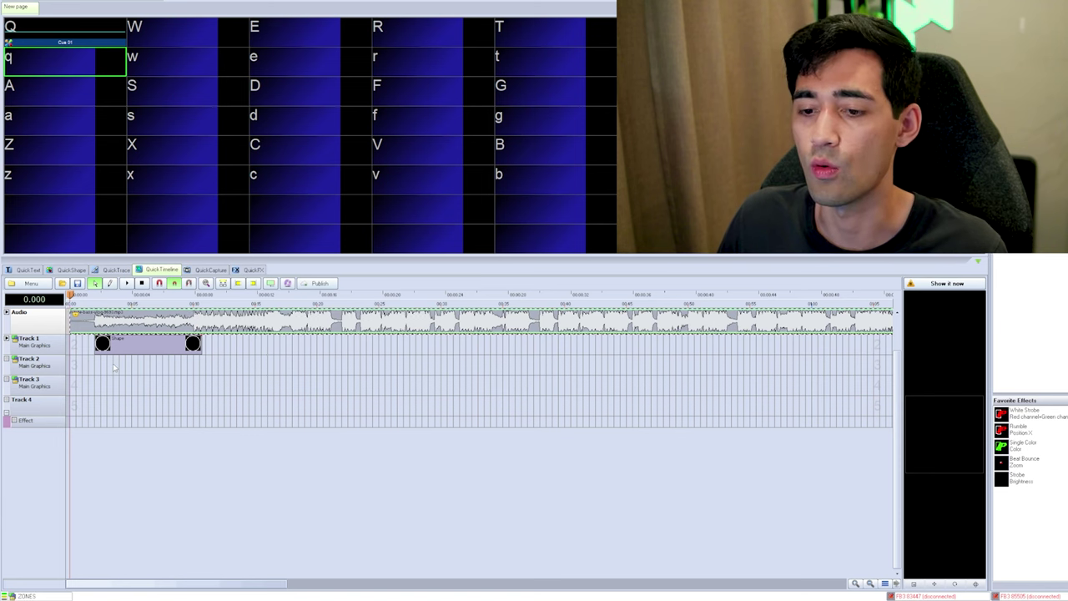
click(115, 367)
drag(121, 371, 327, 365)
right_click(328, 364)
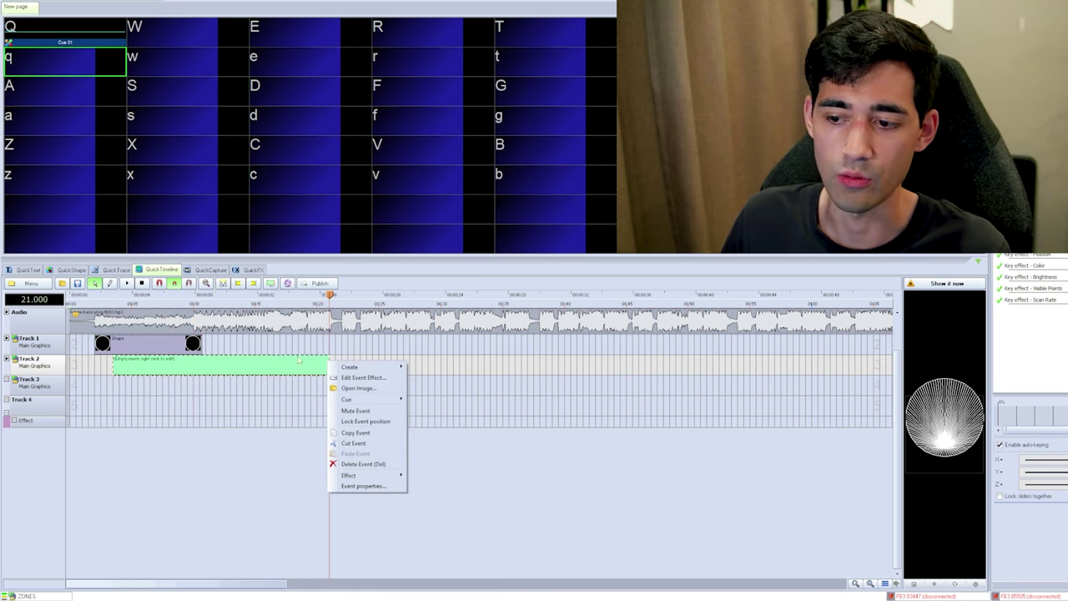
mouse_move(371, 370)
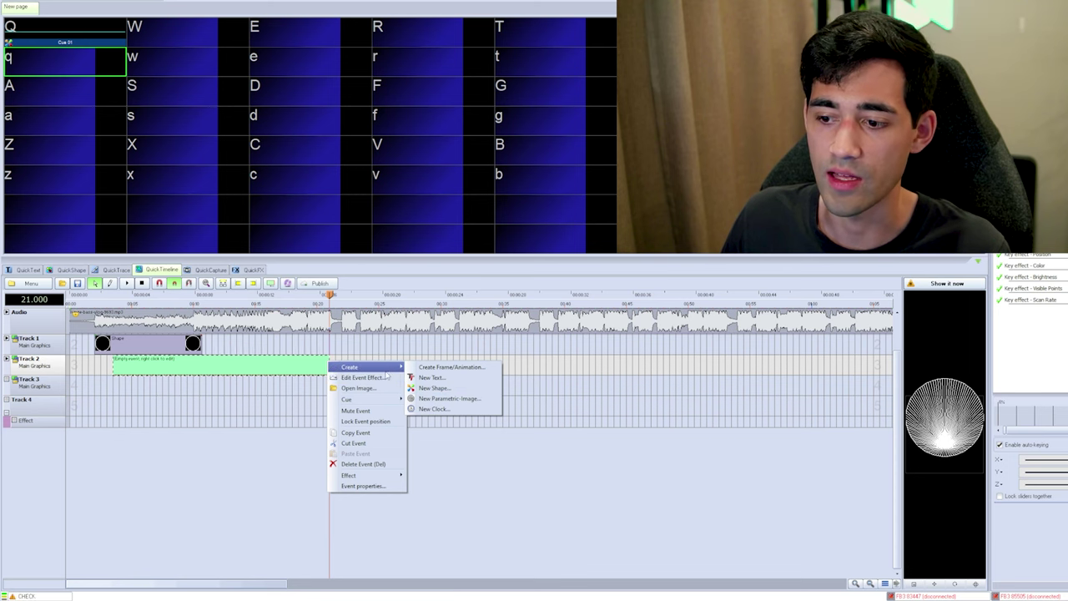
click(267, 295)
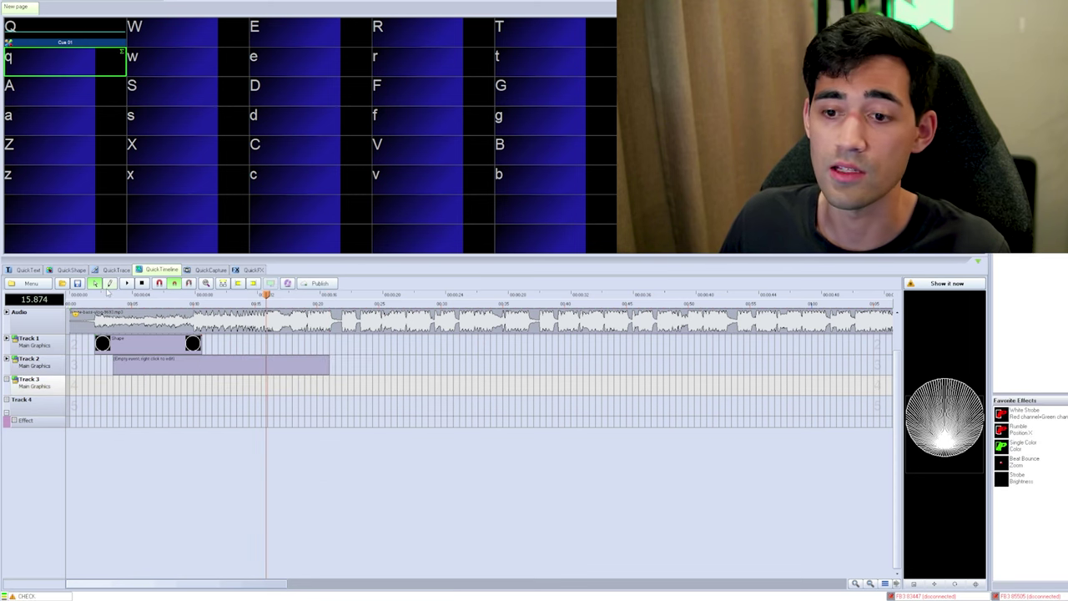
Draw an empty event on Track 3 with the pencil tool, from about 7 s to 21 s
click(110, 283)
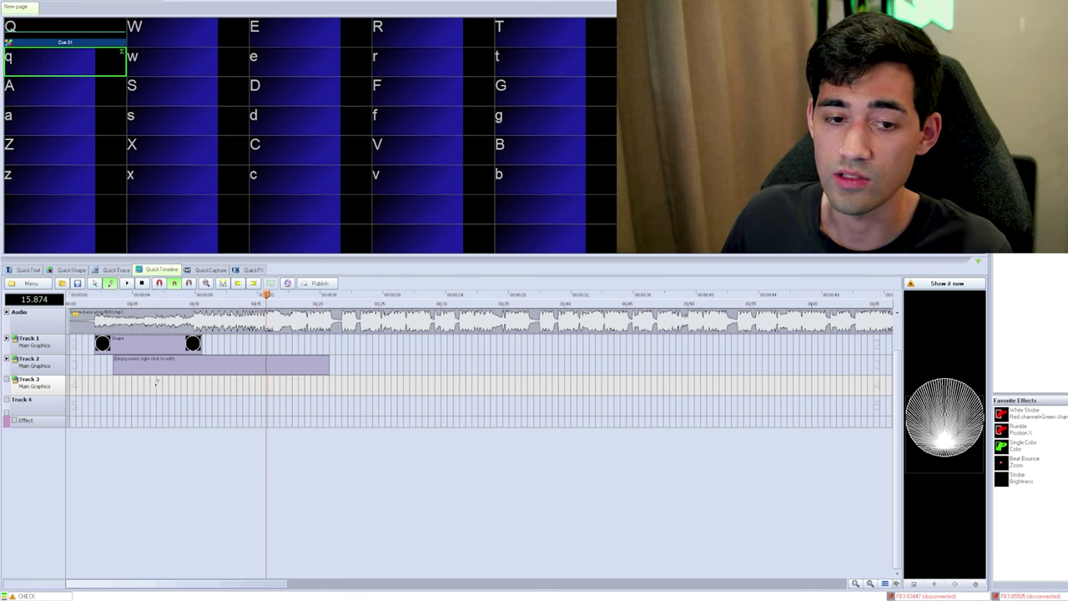
drag(157, 380, 328, 384)
right_click(329, 385)
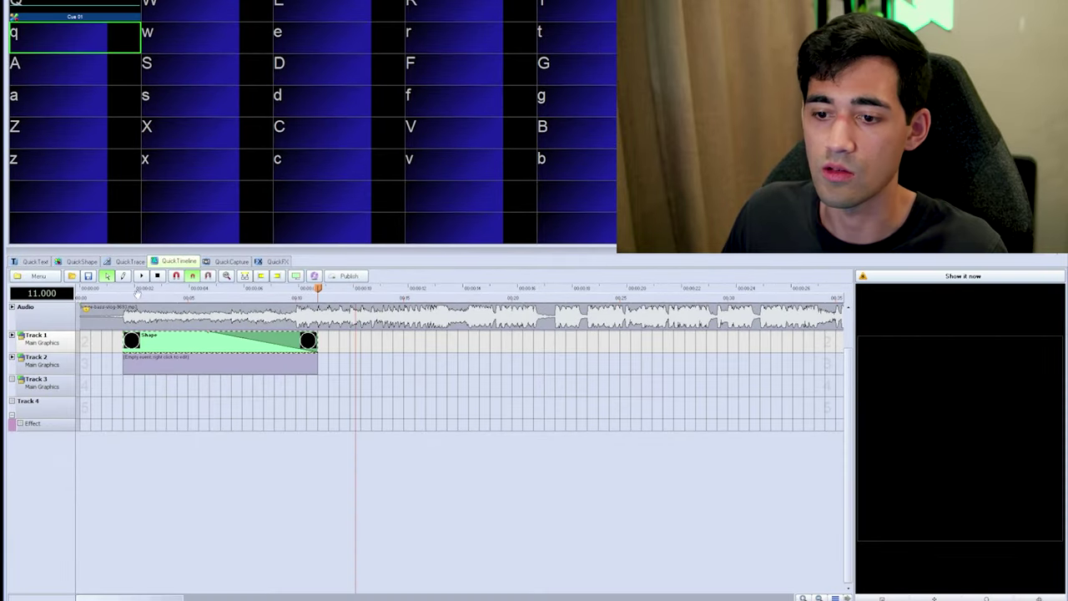
Play the Shape event's fades from about 1 s and 1.5 s, and push its fade-out start back to the event's end
click(102, 296)
key(space)
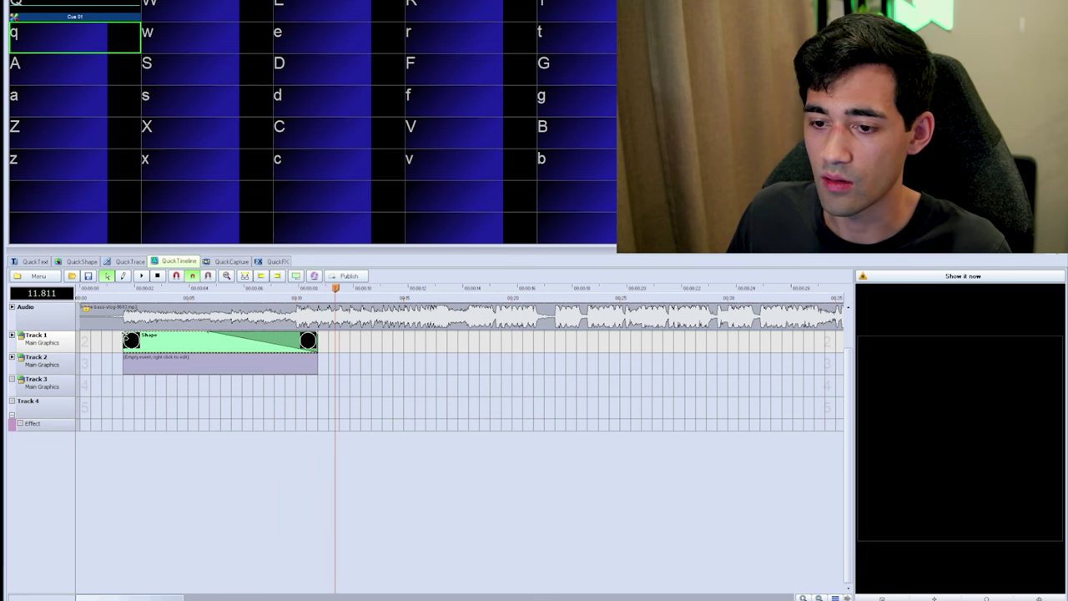
click(111, 296)
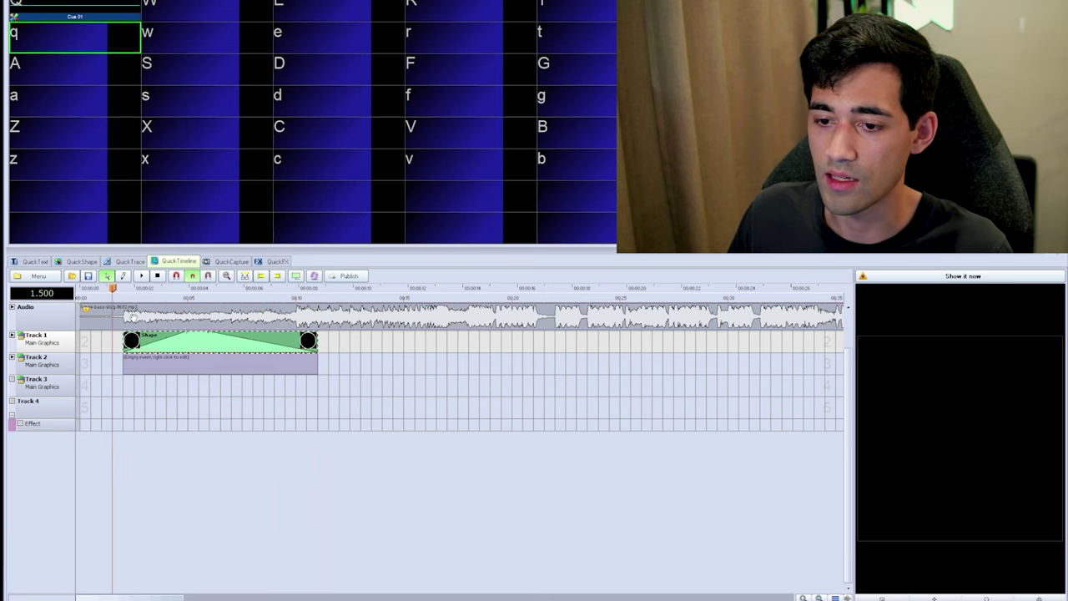
key(space)
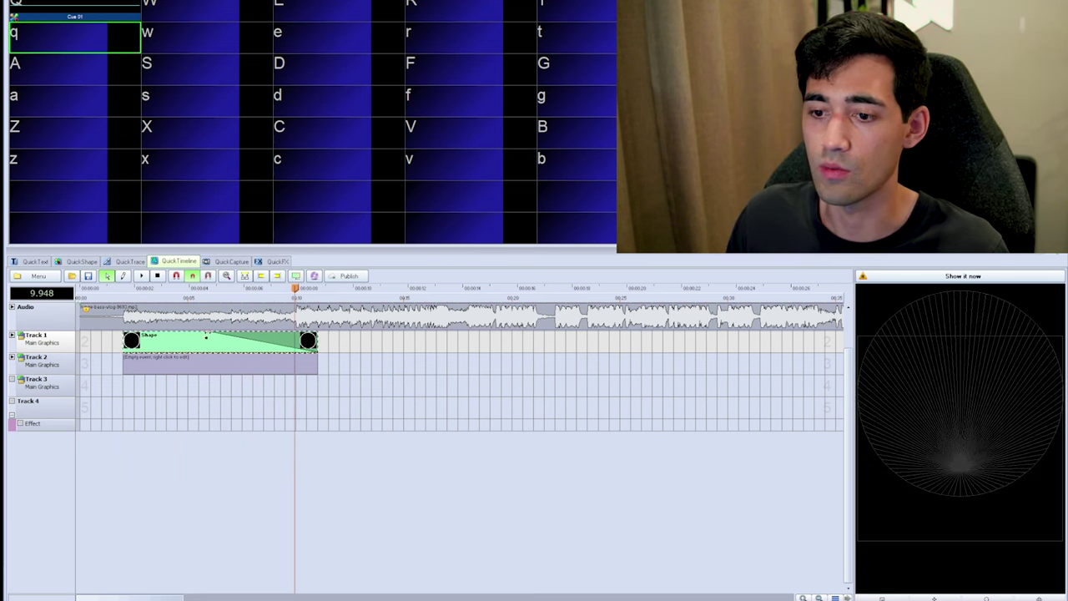
drag(206, 337, 302, 335)
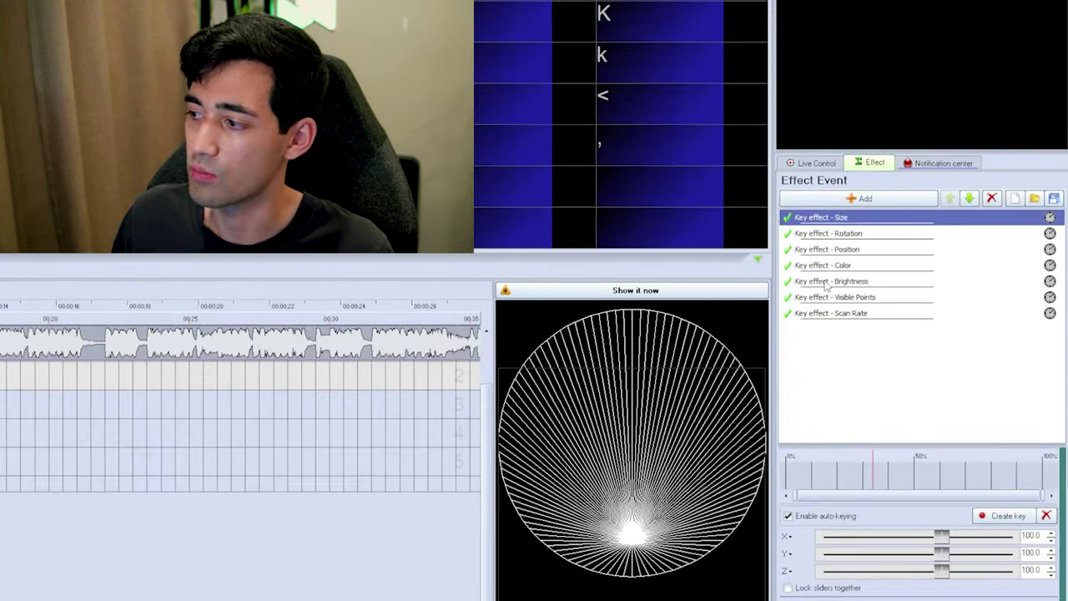
Key the Shape event's Brightness at 100 about a third of the way through and lower it fully at the event's end
click(826, 284)
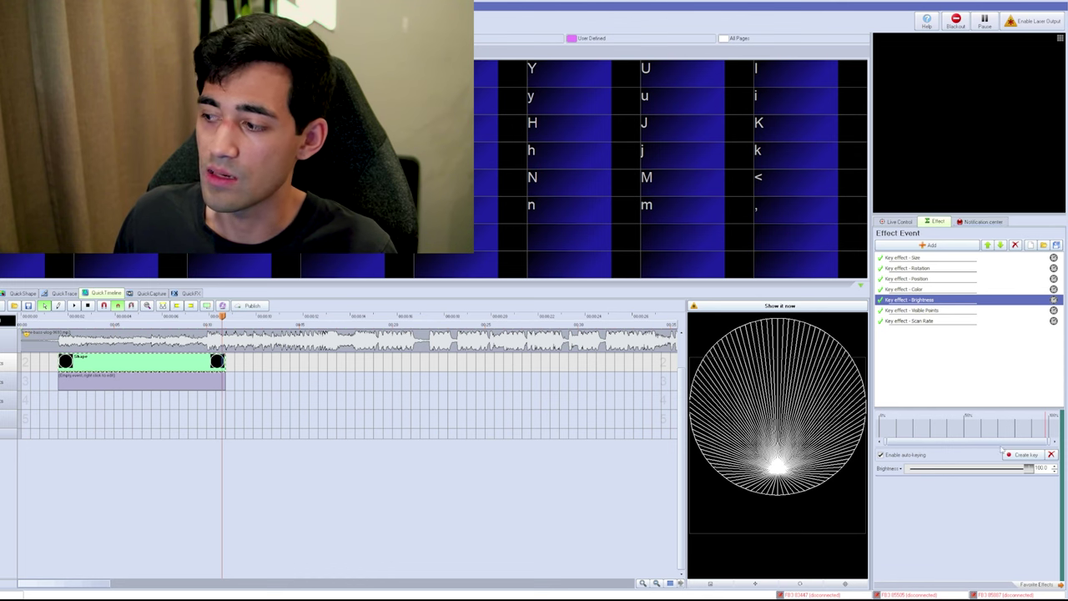
drag(900, 431, 938, 433)
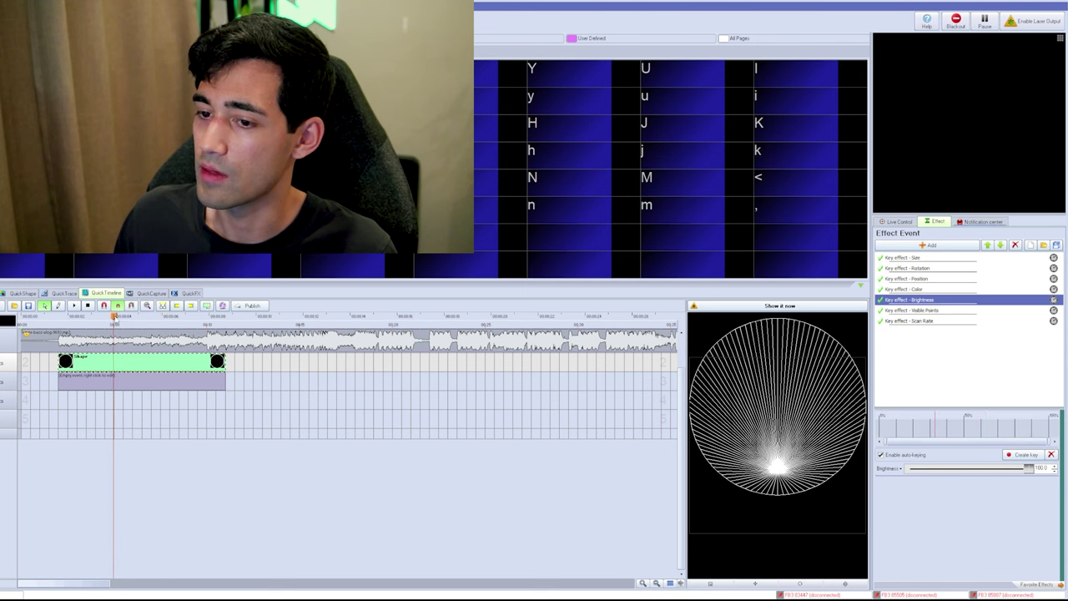
key(space)
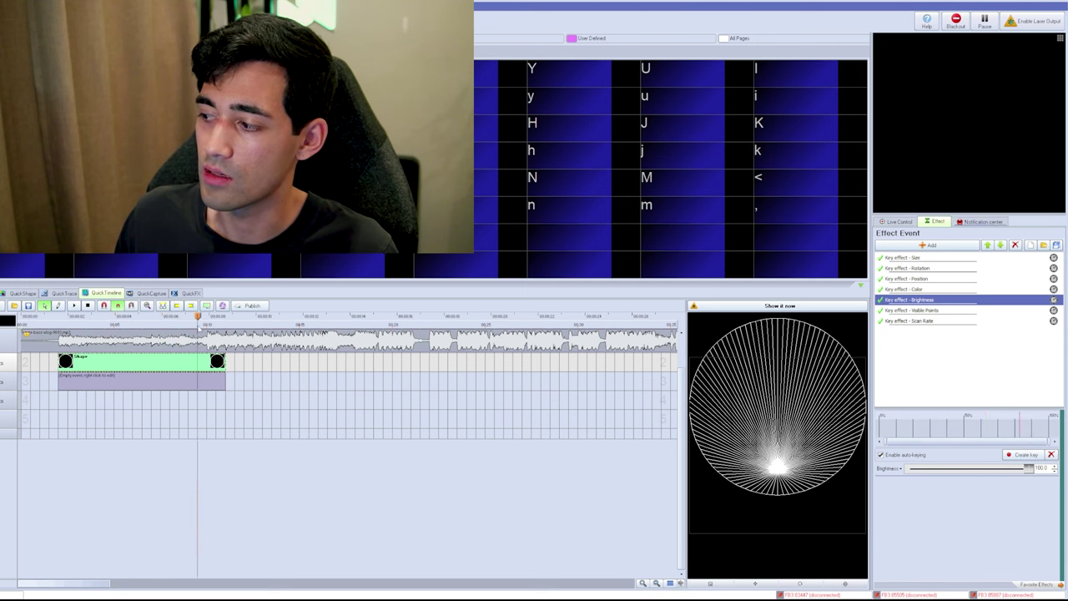
drag(226, 316, 105, 315)
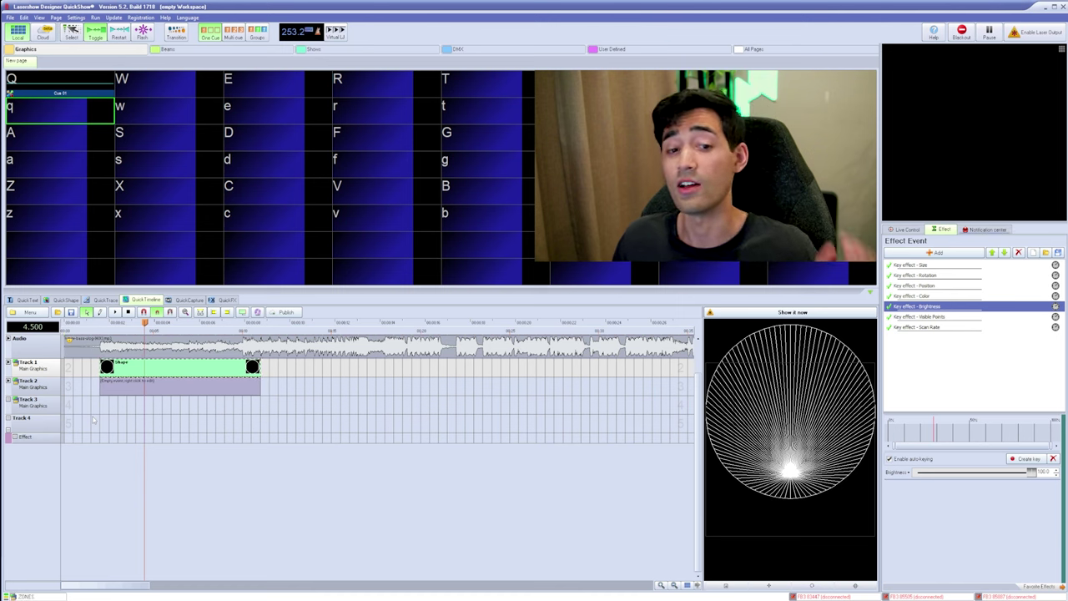
scroll(93, 419, up, 2)
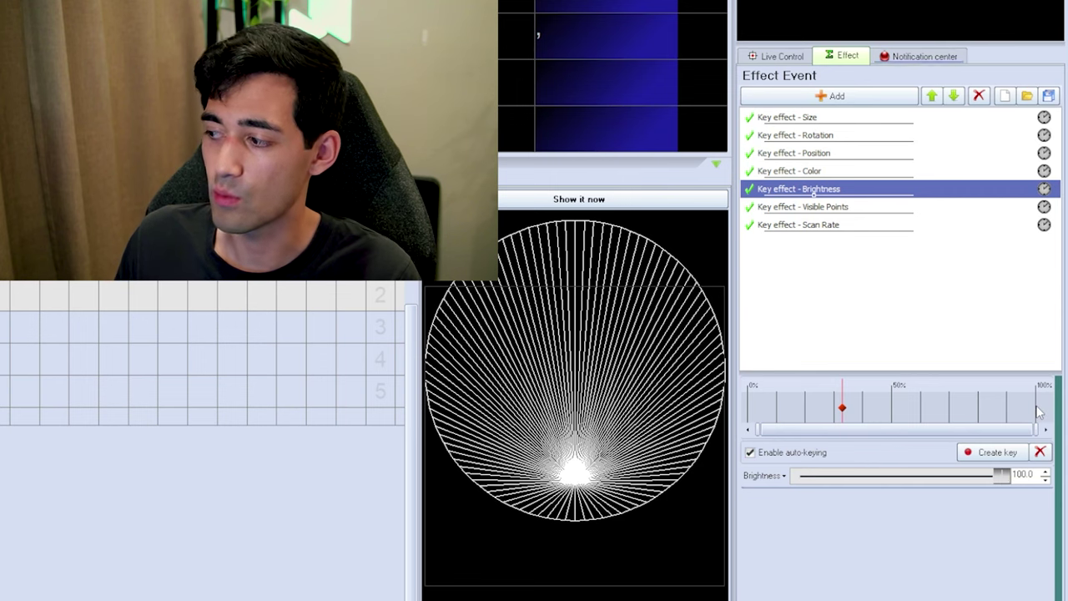
drag(1001, 482, 783, 479)
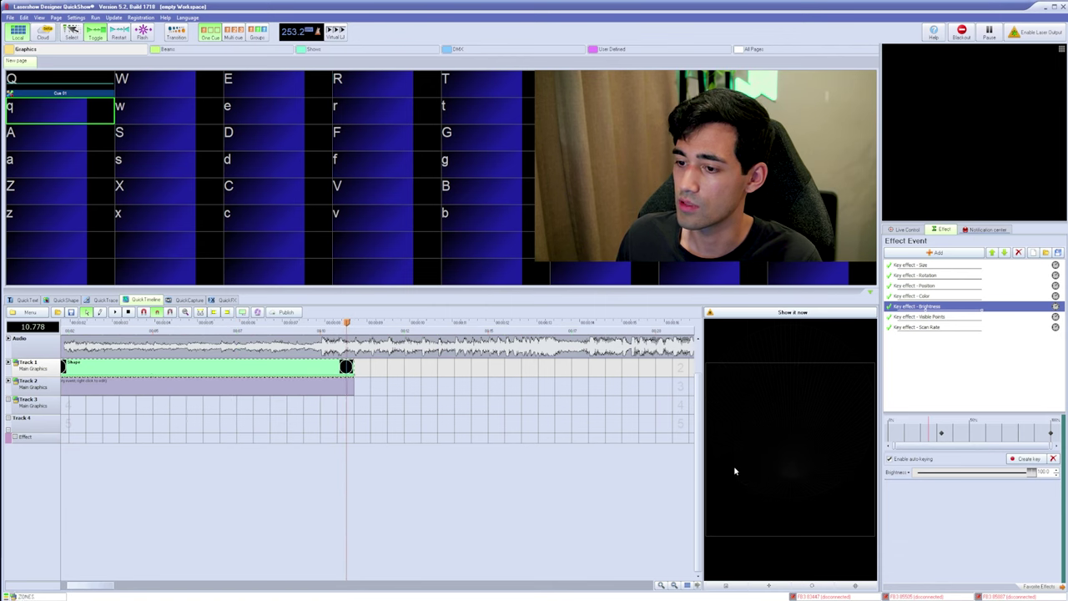
Expand the effect lanes of Track 1 and move the first Brightness key to about 5.6 s
scroll(129, 420, down, 1)
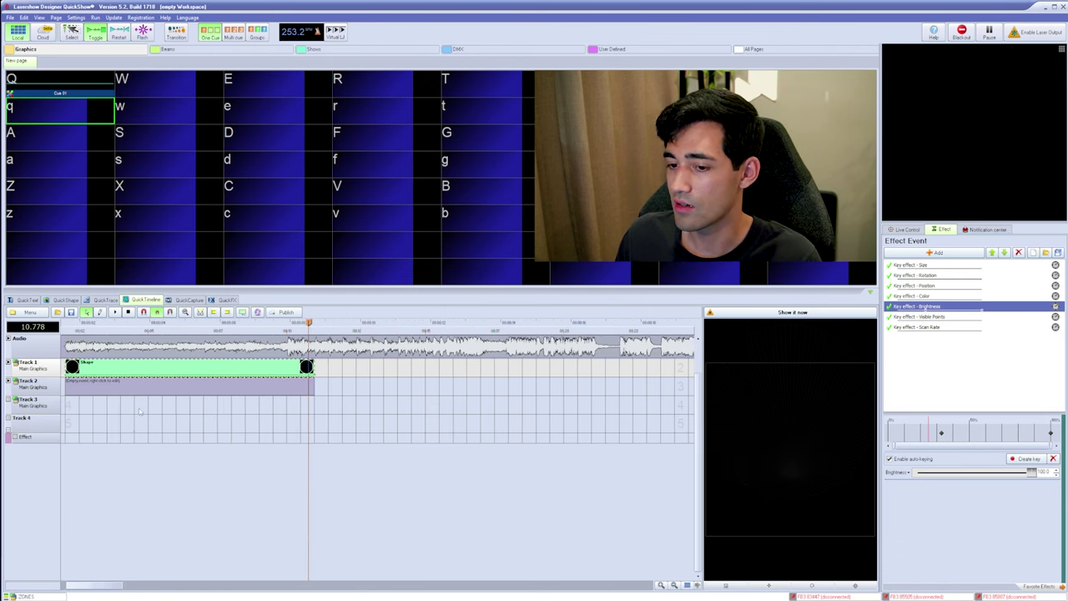
scroll(154, 380, down, 1)
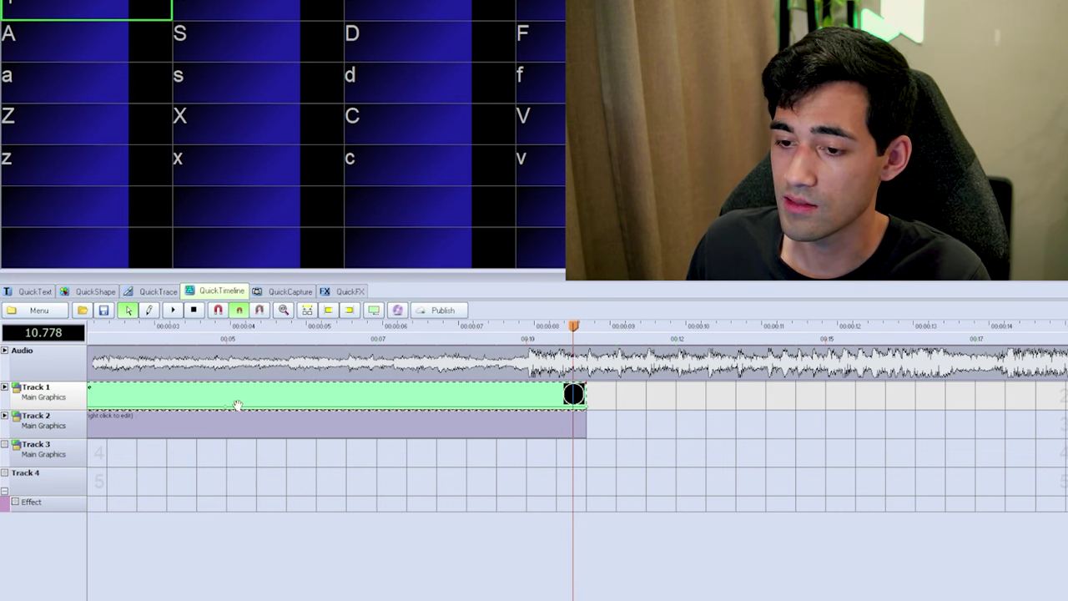
click(5, 390)
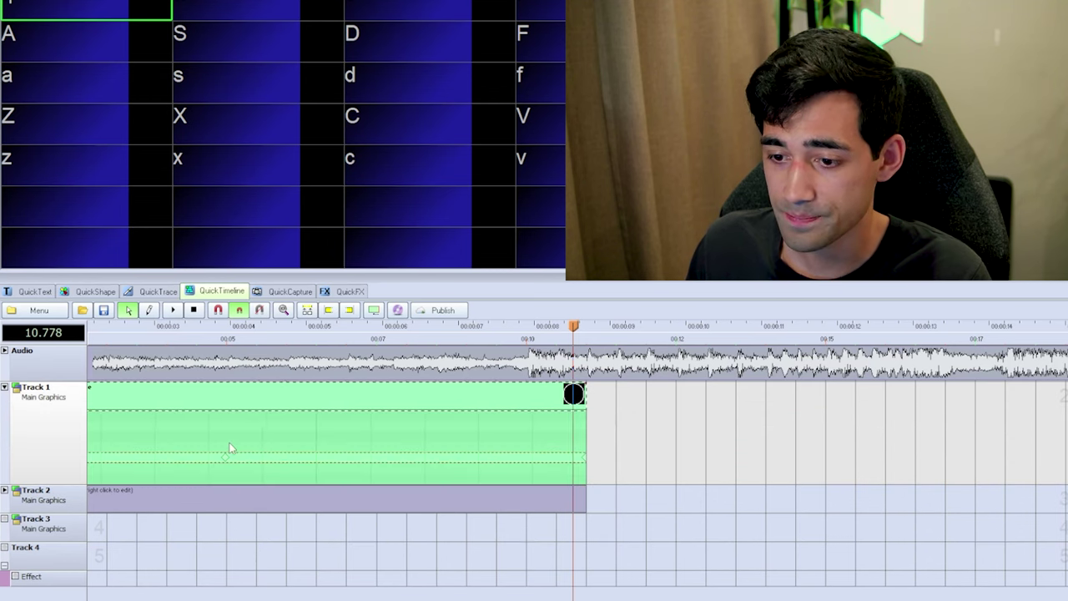
drag(224, 455, 262, 458)
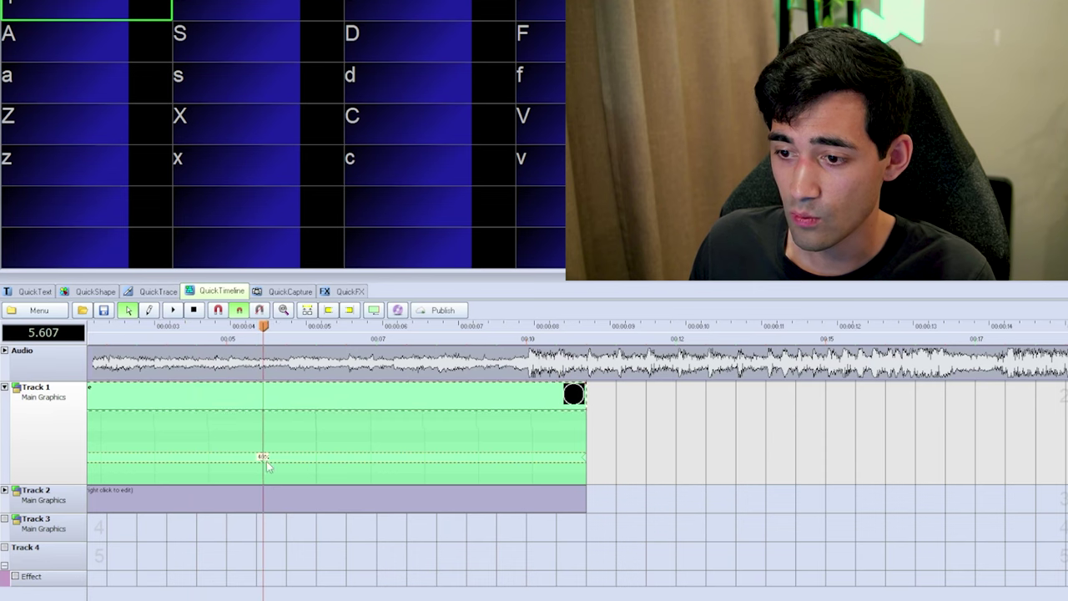
Reposition the first Brightness key to about 6.5 s and open that key for editing
scroll(262, 458, down, 5)
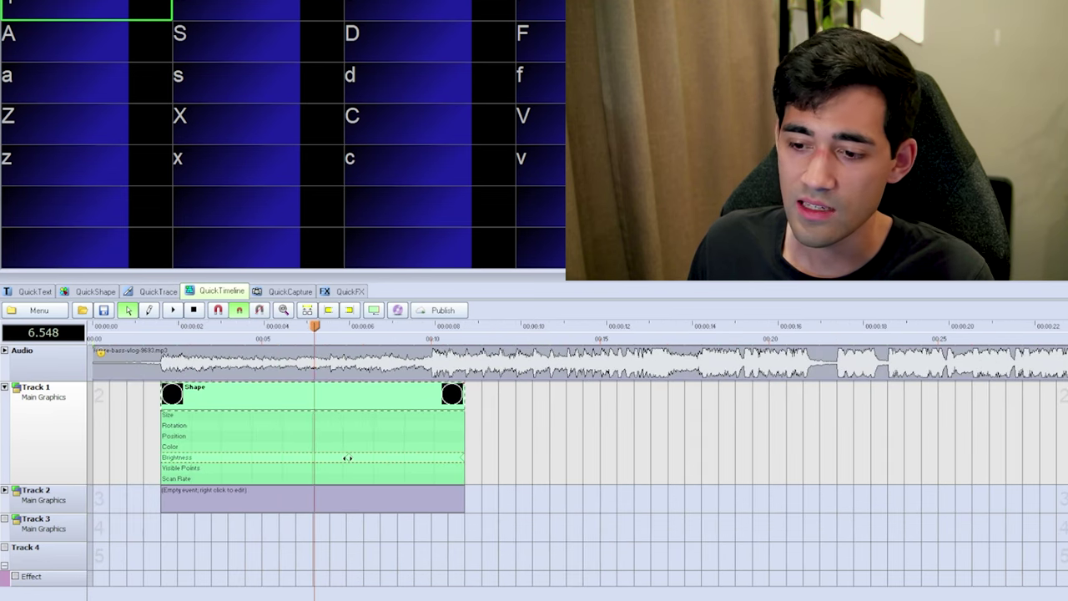
drag(346, 458, 315, 467)
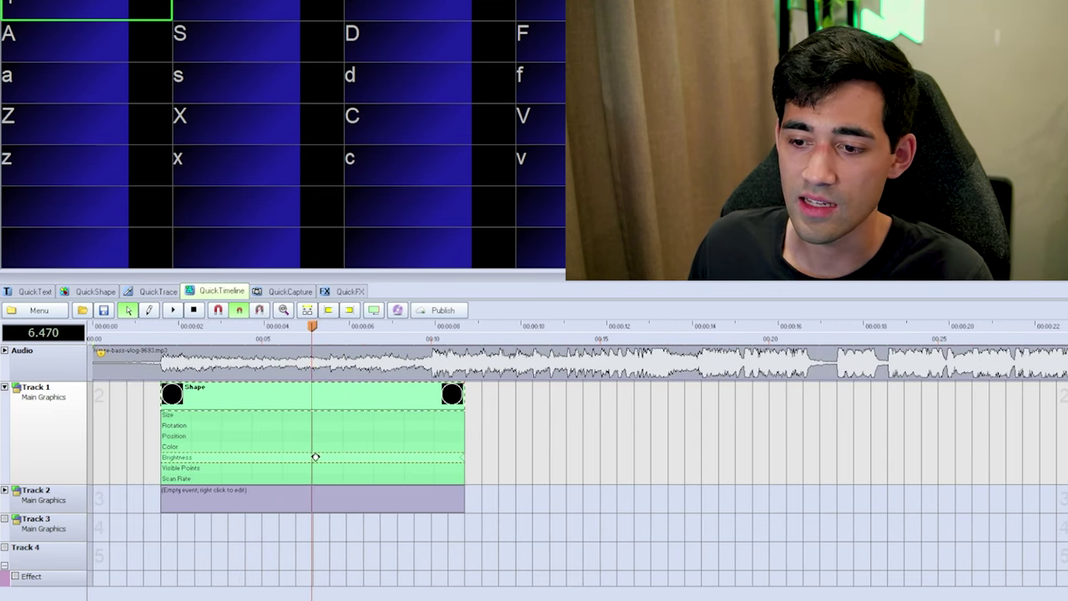
right_click(316, 457)
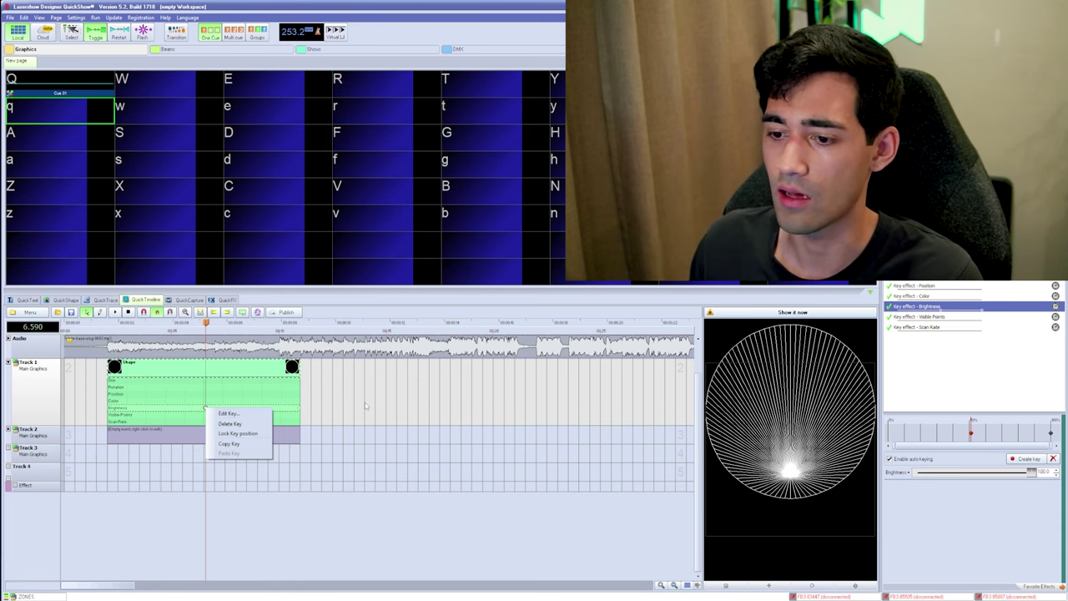
click(228, 413)
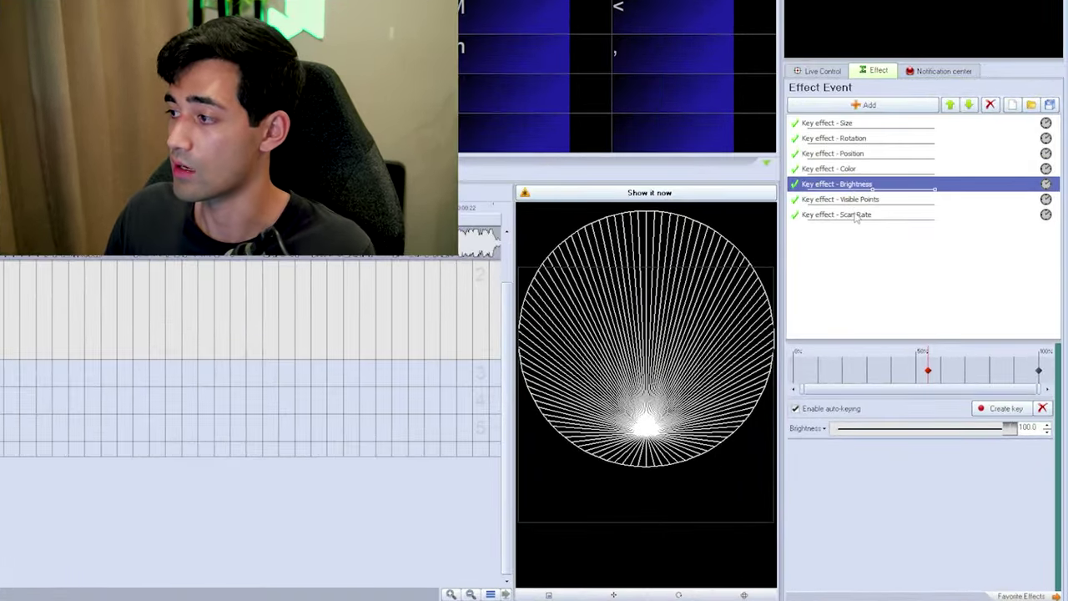
Add a geometric oscillating Position X effect to the event and switch it to Clock/Beat mode
click(856, 107)
mouse_move(857, 136)
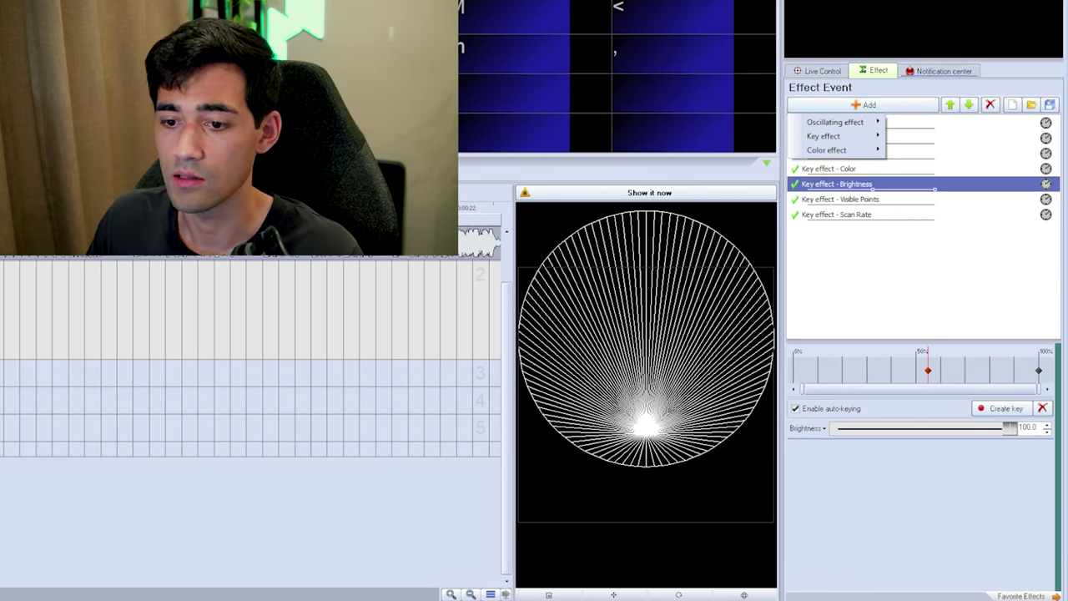
click(839, 367)
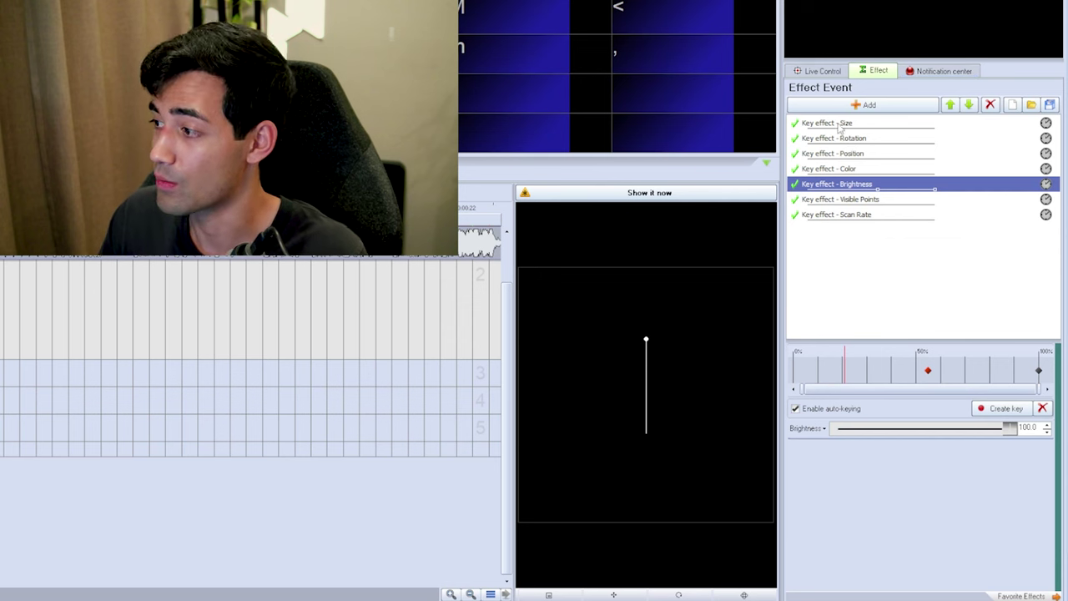
click(870, 106)
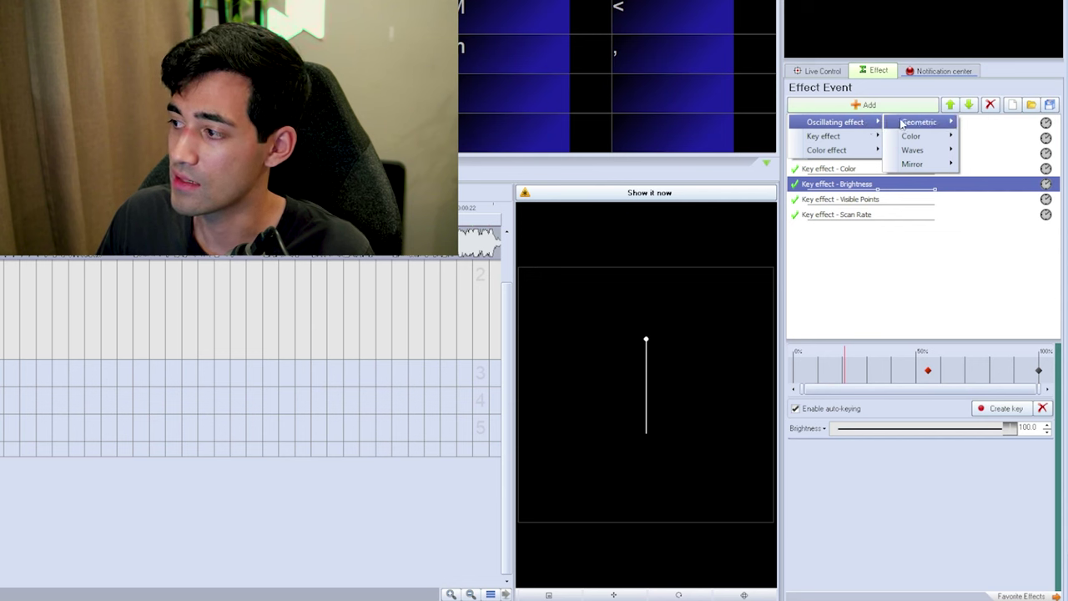
mouse_move(939, 125)
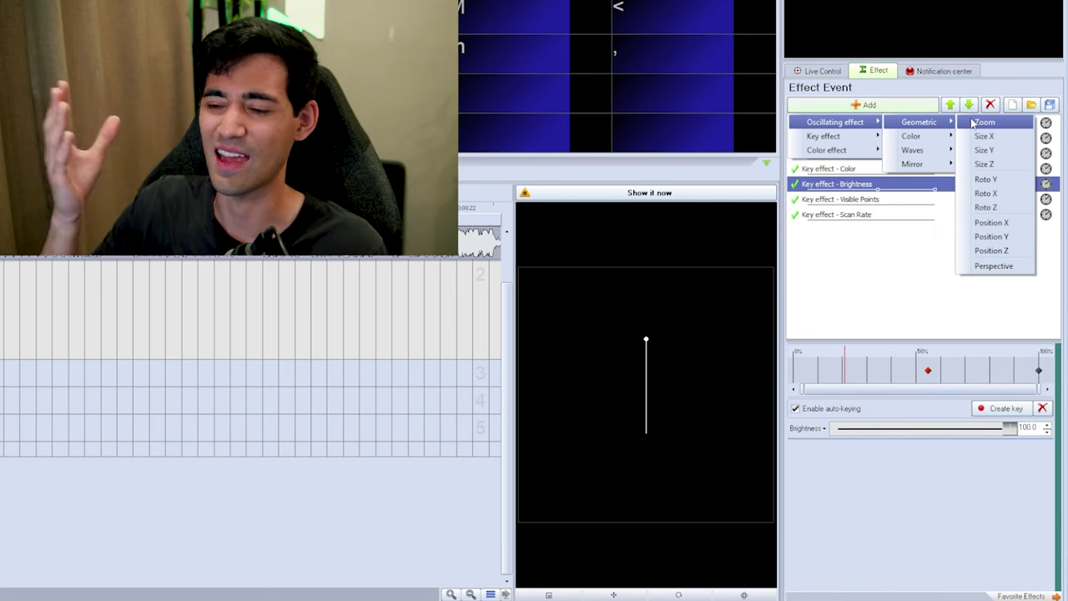
click(992, 223)
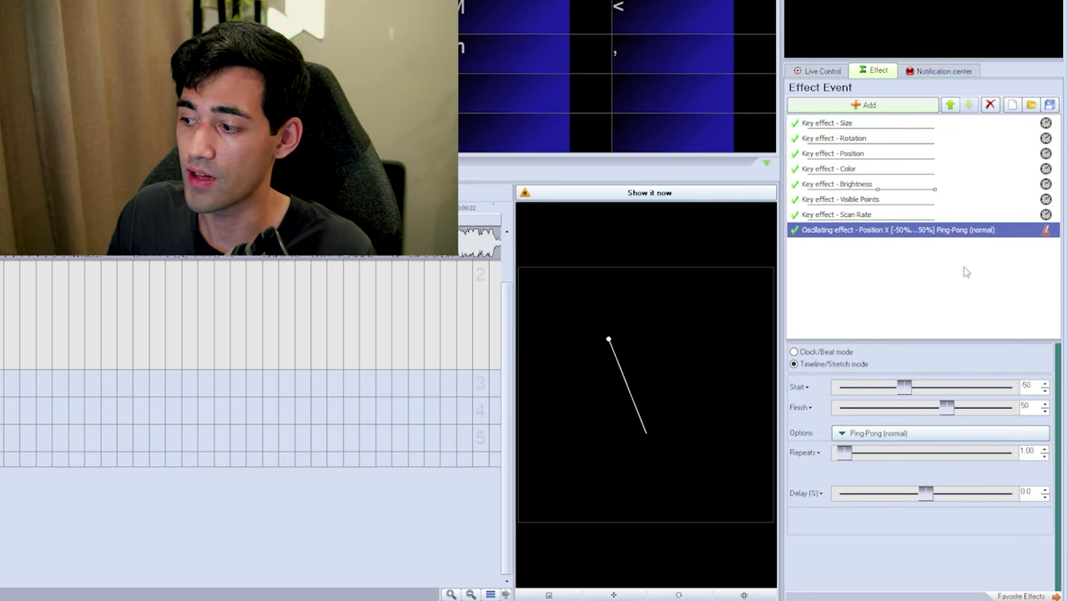
click(793, 352)
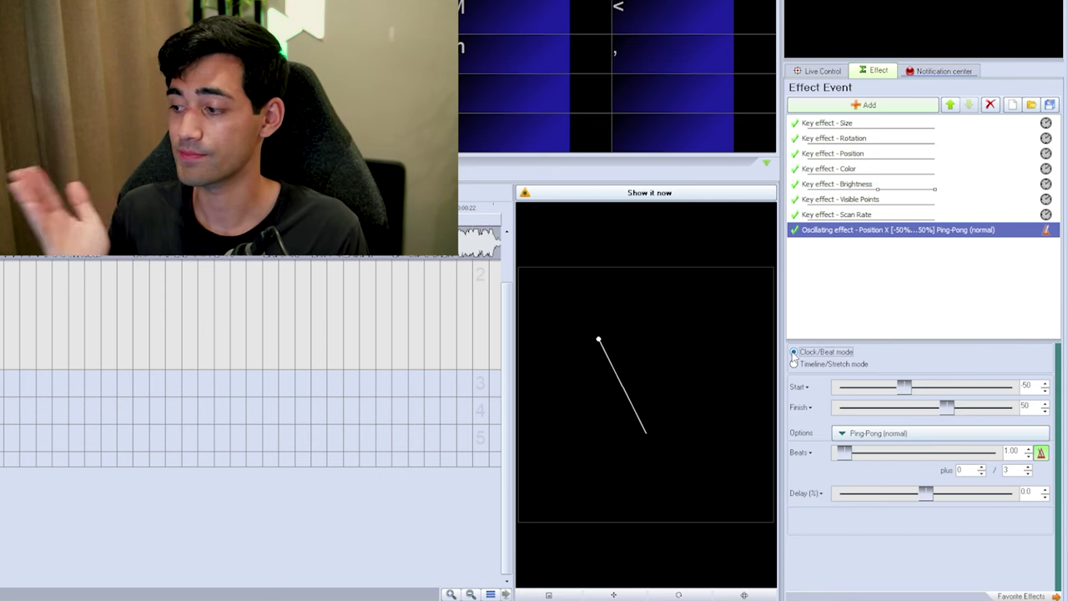
Compare the two timing modes, keep Clock/Beat mode, and set the Position X effect's Start to -100 and Finish to 100
click(794, 364)
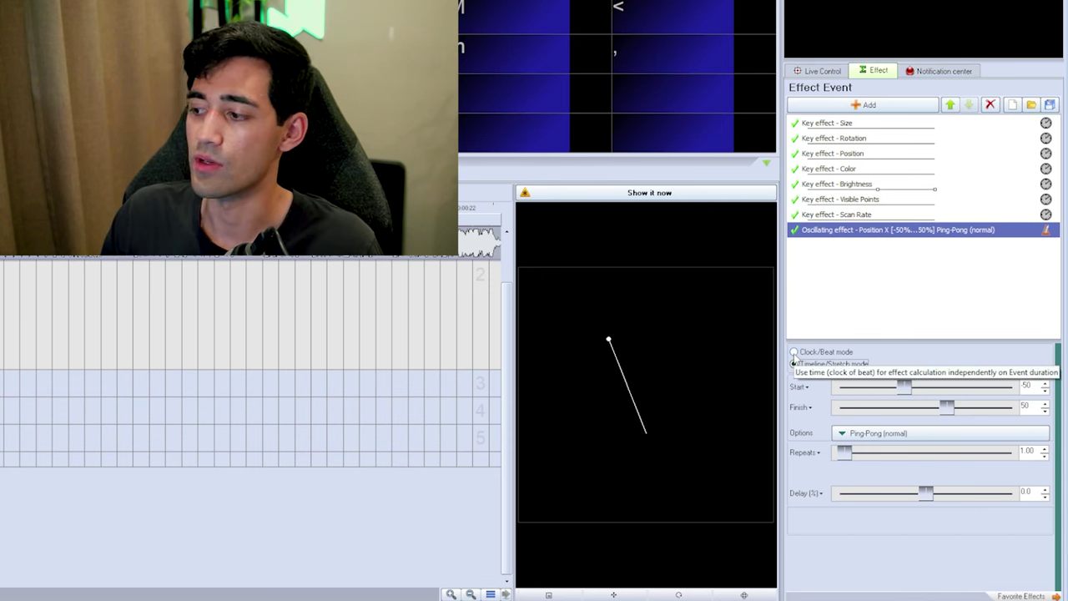
click(794, 353)
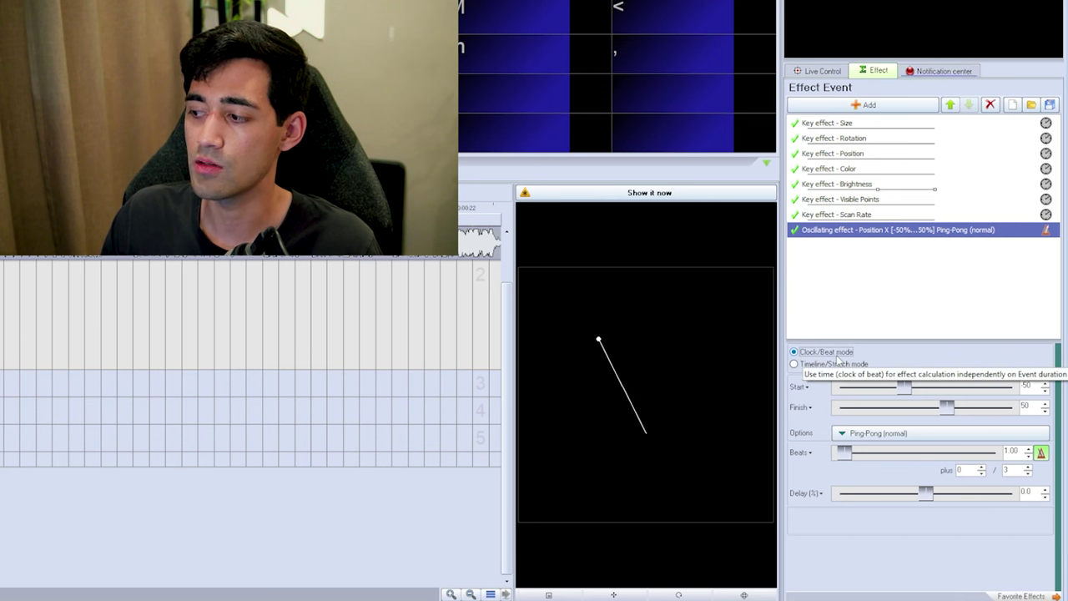
click(803, 386)
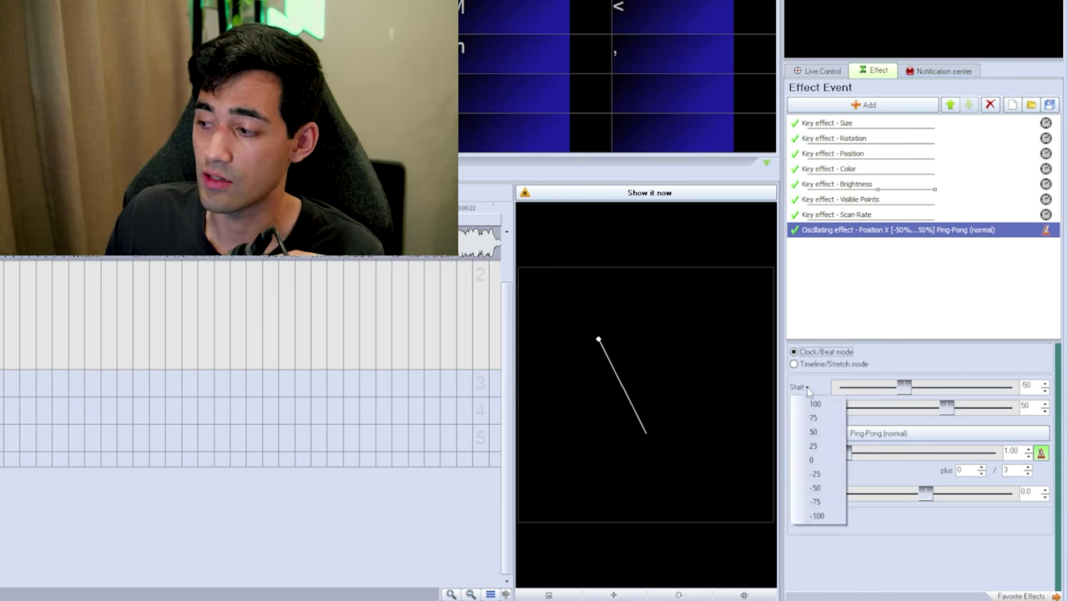
click(818, 515)
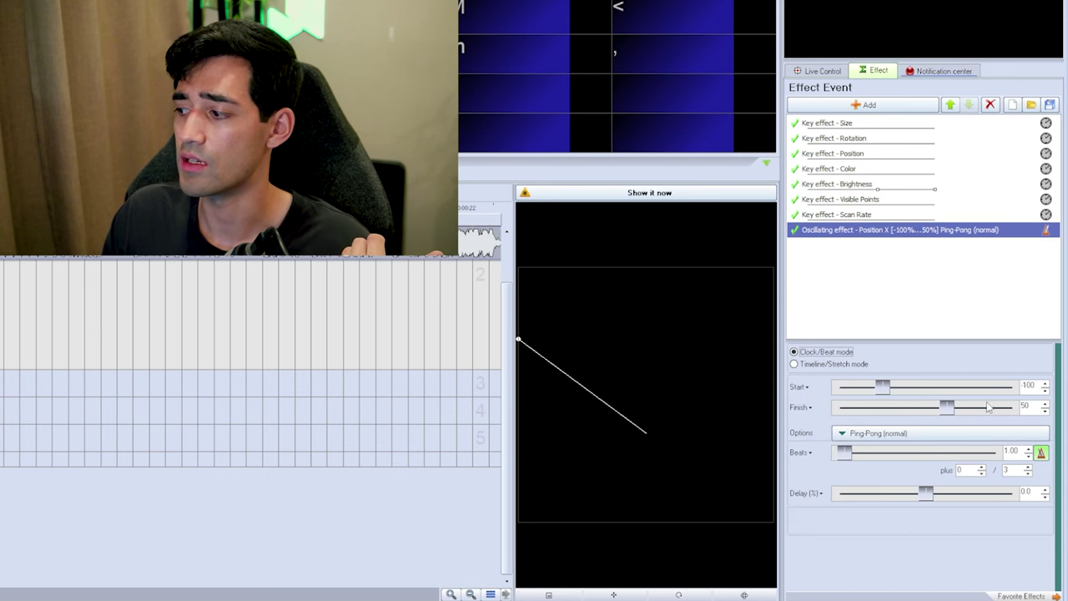
click(800, 409)
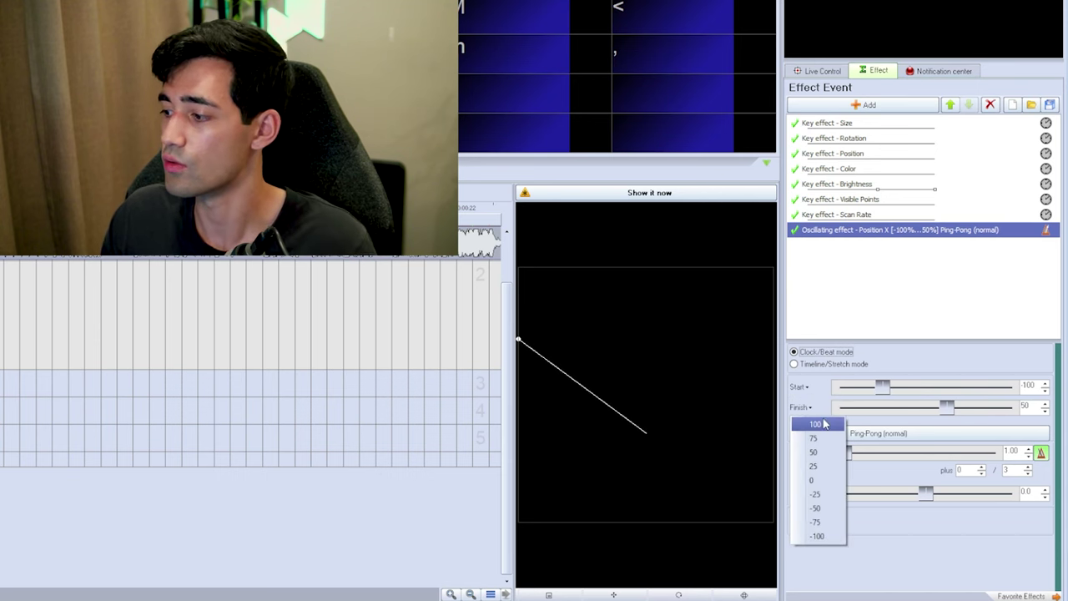
click(803, 422)
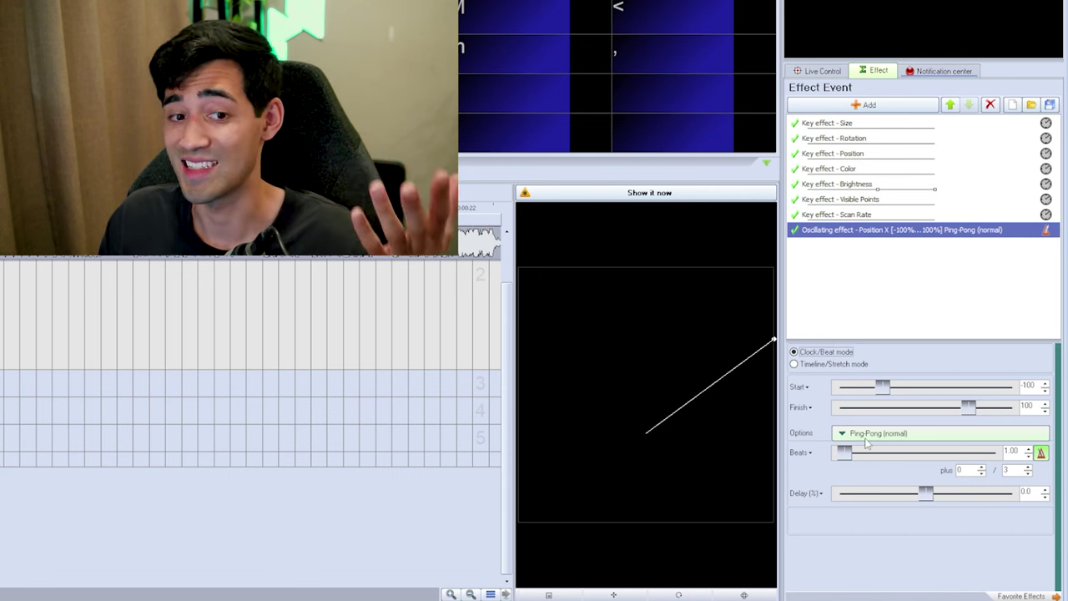
Try the Linear option on the Position X effect and return it to Ping-Pong (normal)
click(865, 435)
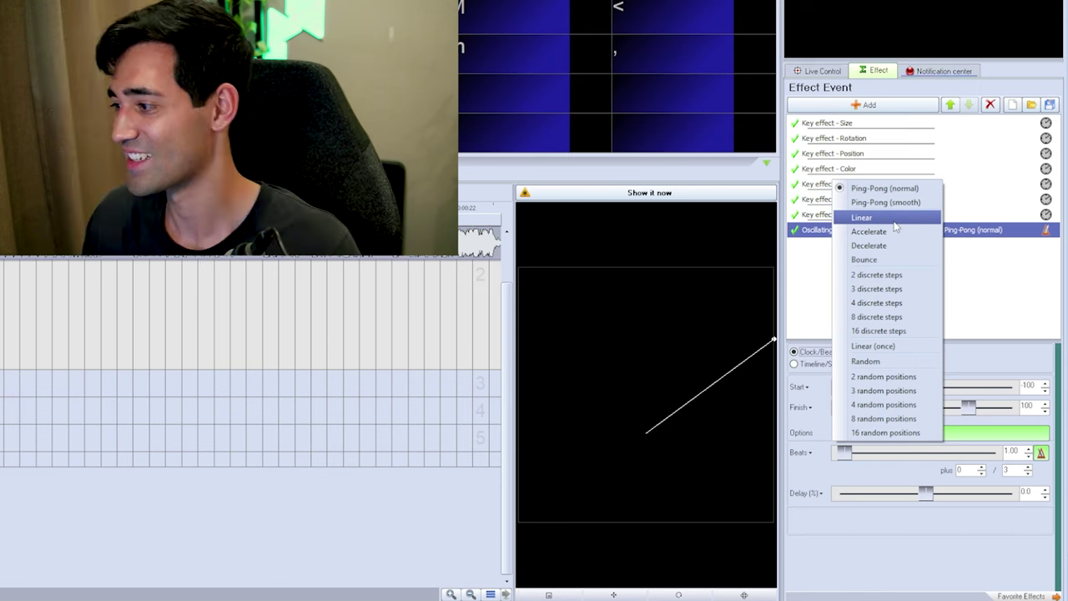
key(Escape)
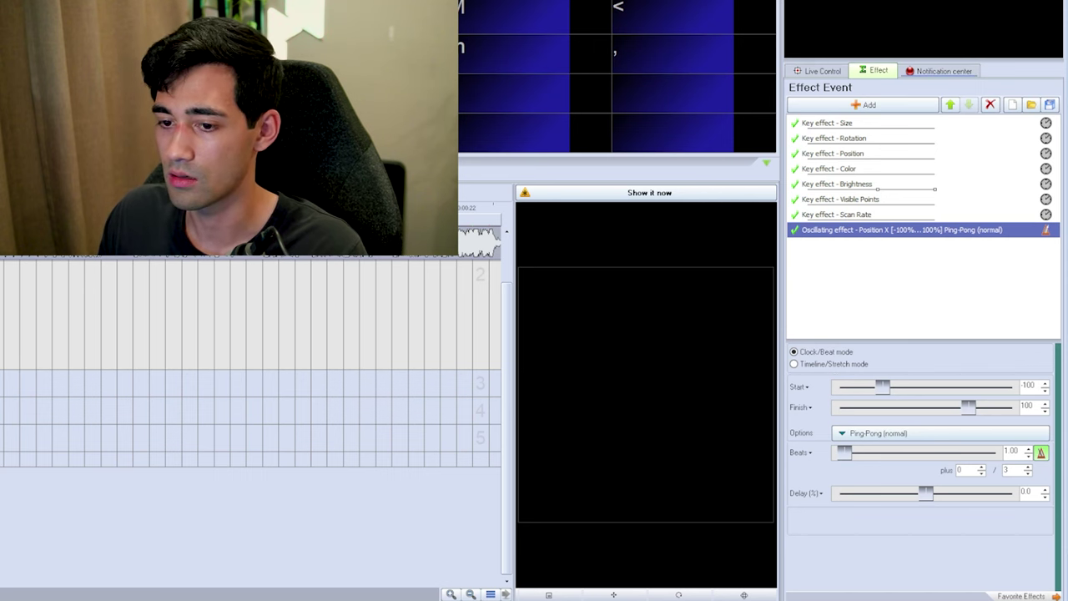
click(885, 433)
click(863, 217)
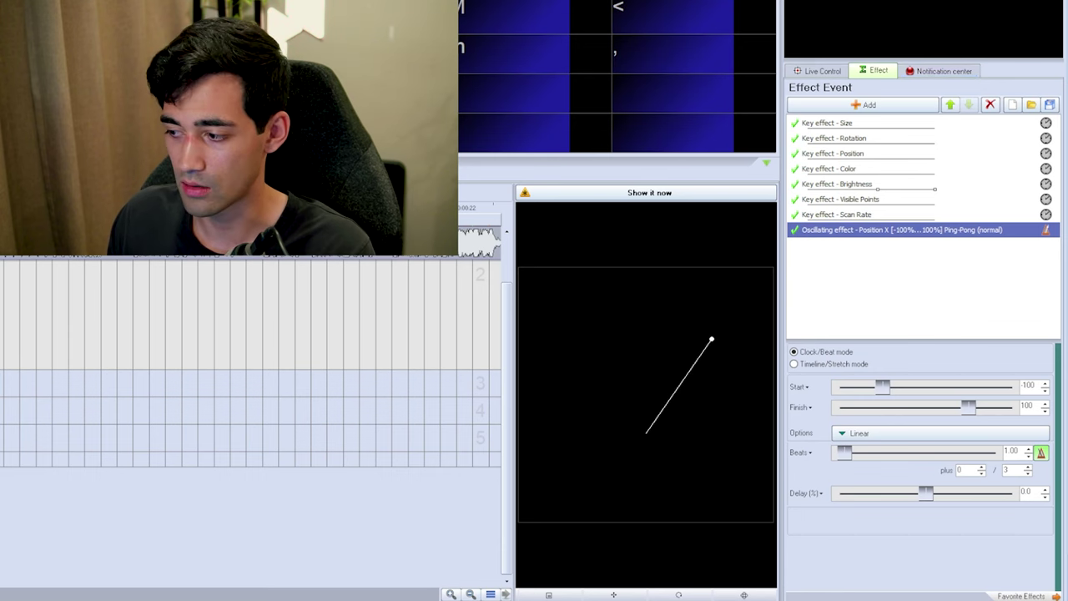
click(876, 432)
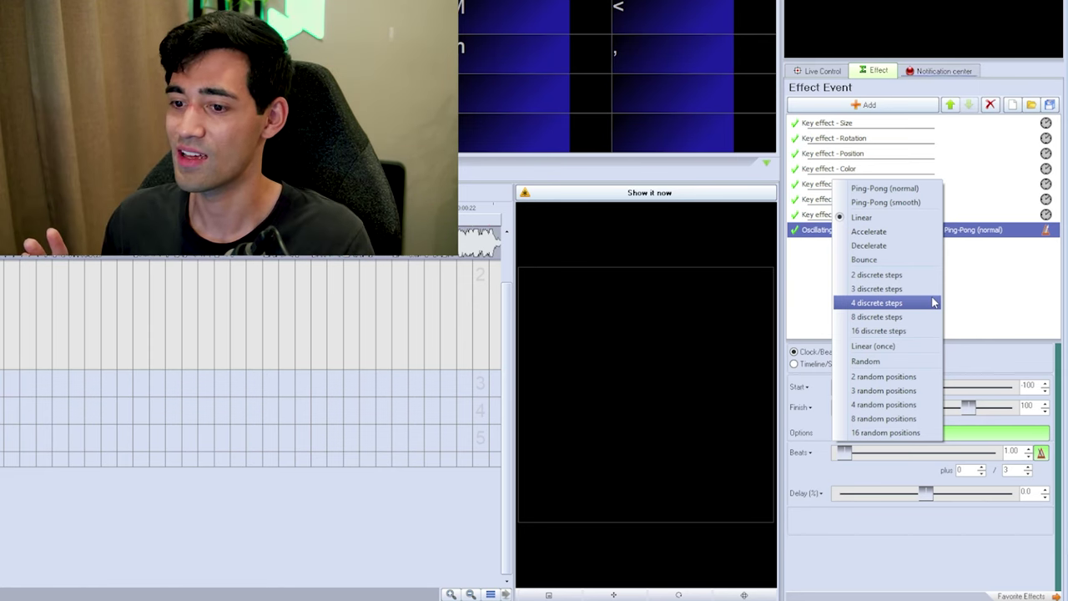
click(798, 454)
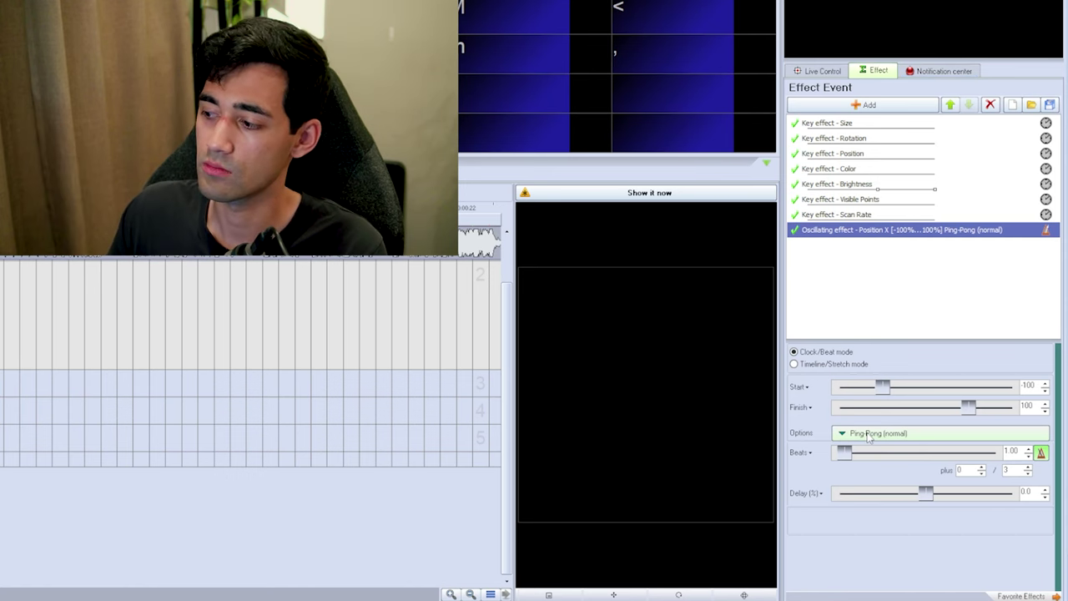
Set the Position X effect's Beats to 2 and switch its timing from beats to clock
double_click(1011, 452)
text(2)
key(Return)
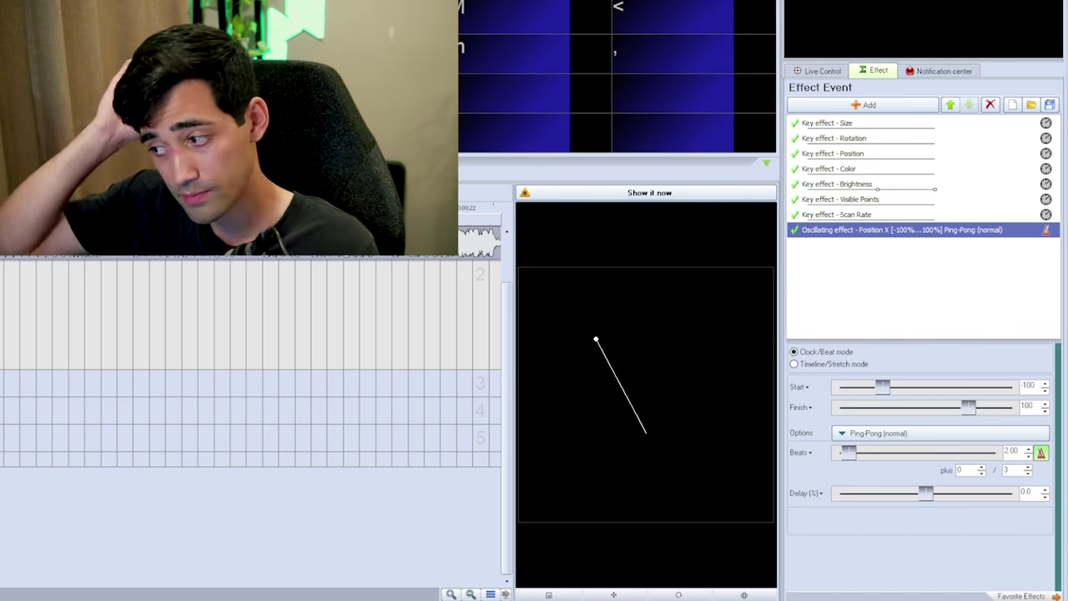
click(1041, 452)
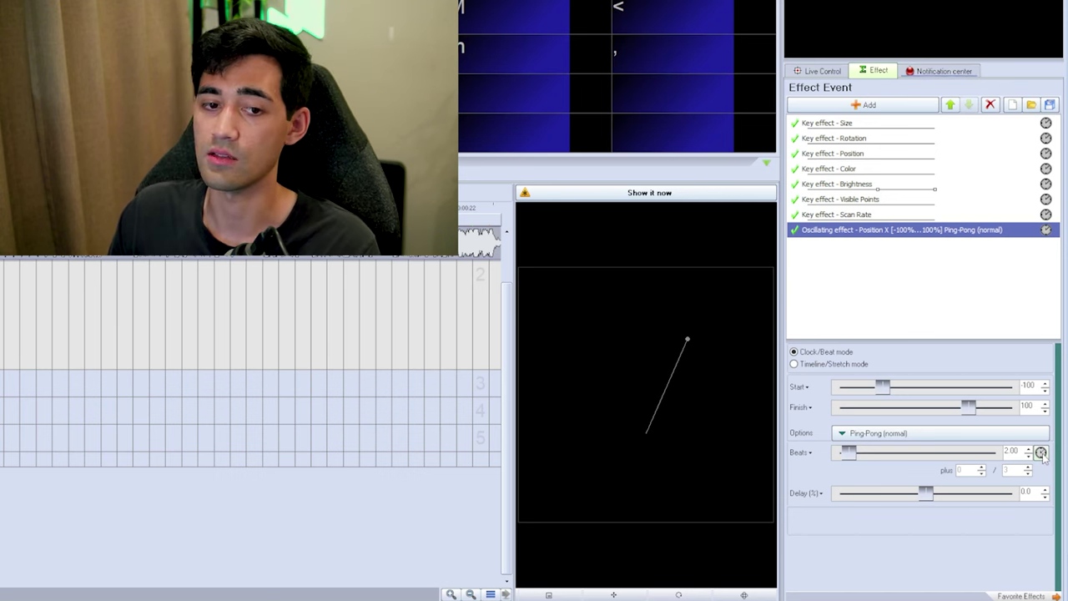
Set the Position X effect to Linear in Timeline/Stretch mode and shorten the event from its end
click(794, 364)
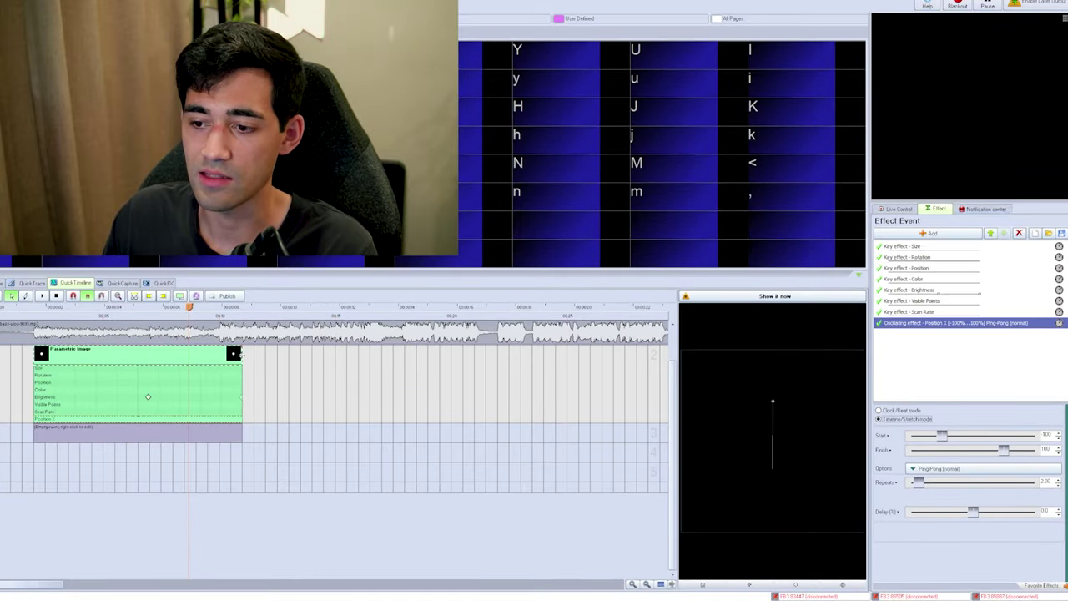
drag(243, 354, 164, 357)
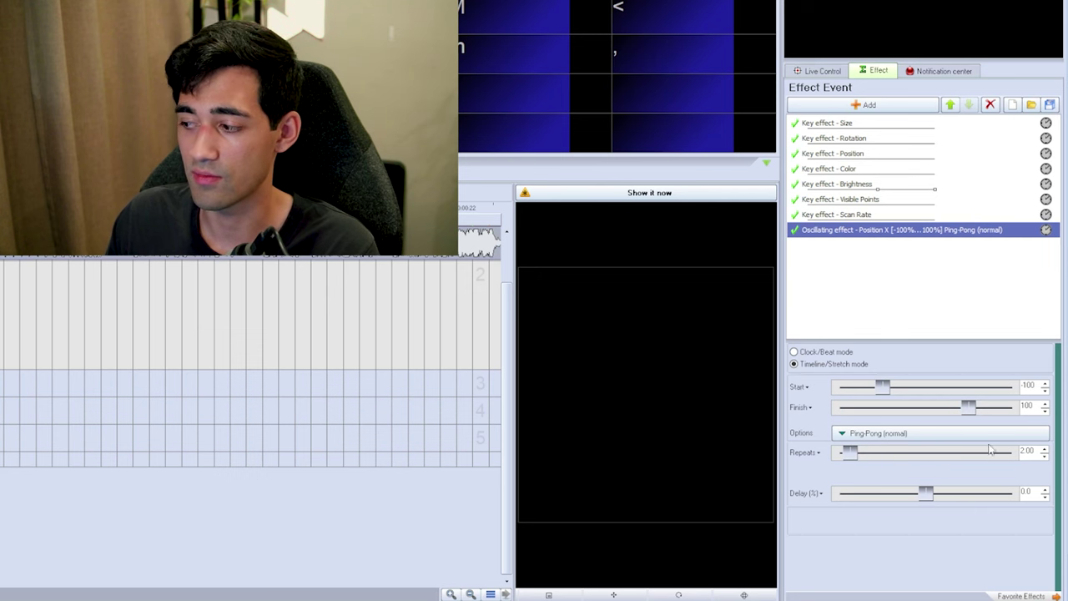
click(904, 444)
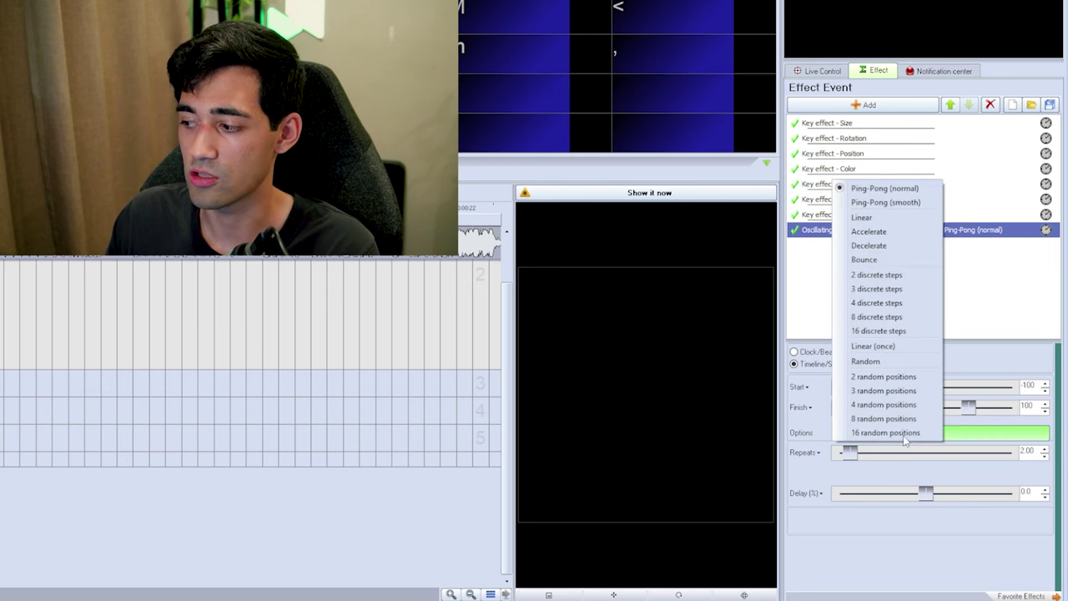
click(874, 233)
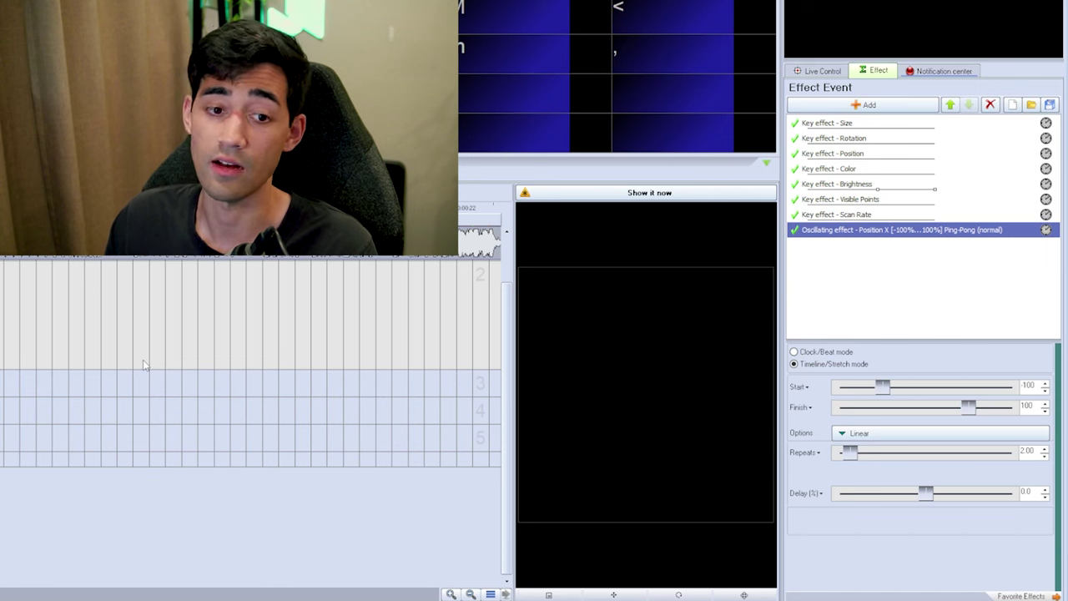
Add an oscillating Mirror X effect to the event and set its Start and Finish to 0
click(868, 105)
mouse_move(834, 122)
mouse_move(916, 125)
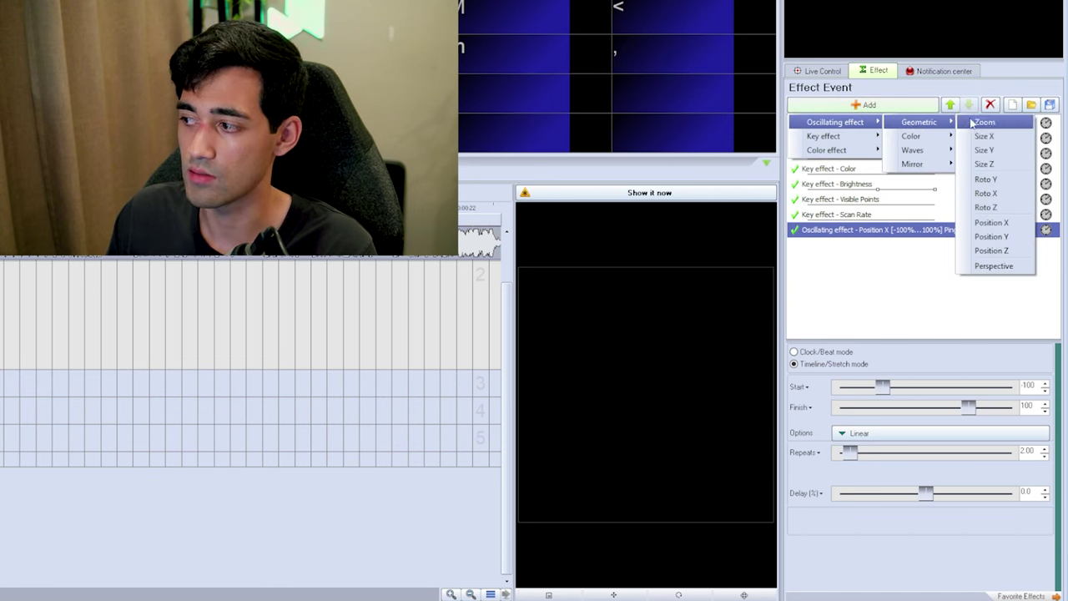
mouse_move(945, 137)
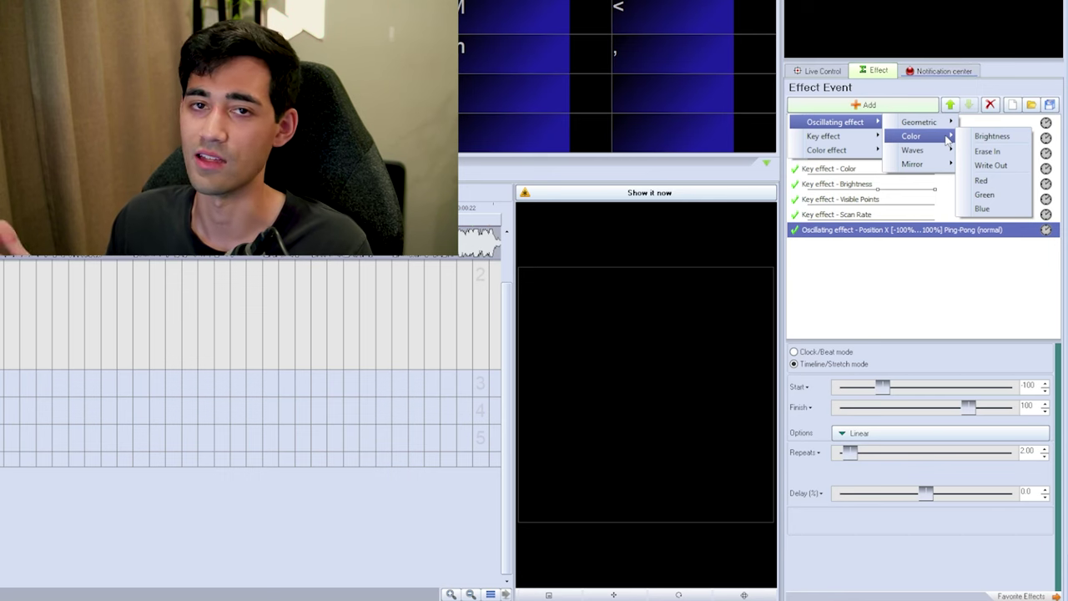
mouse_move(944, 165)
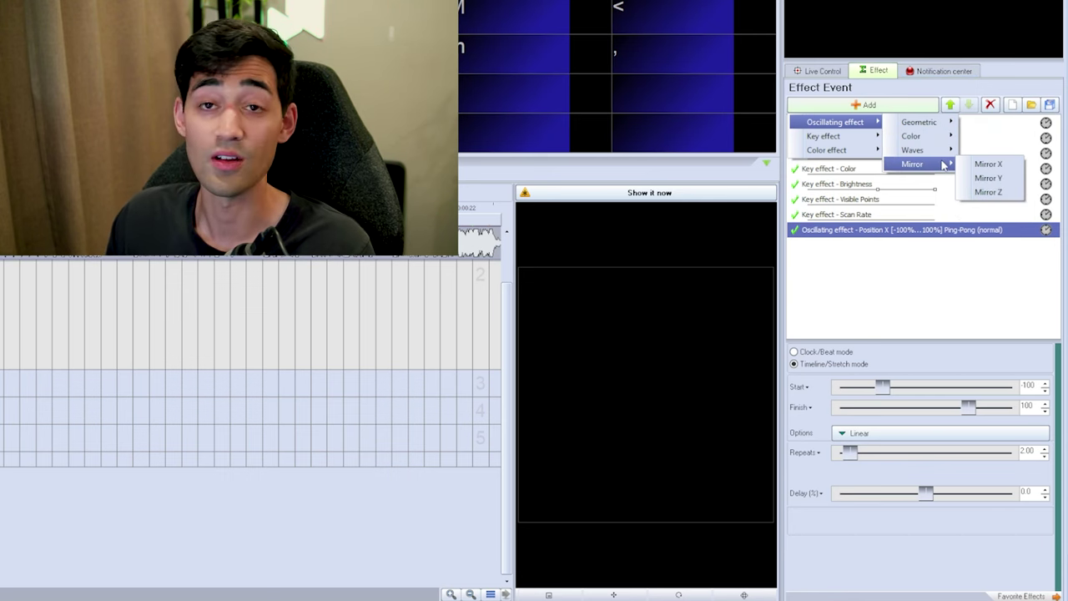
click(986, 164)
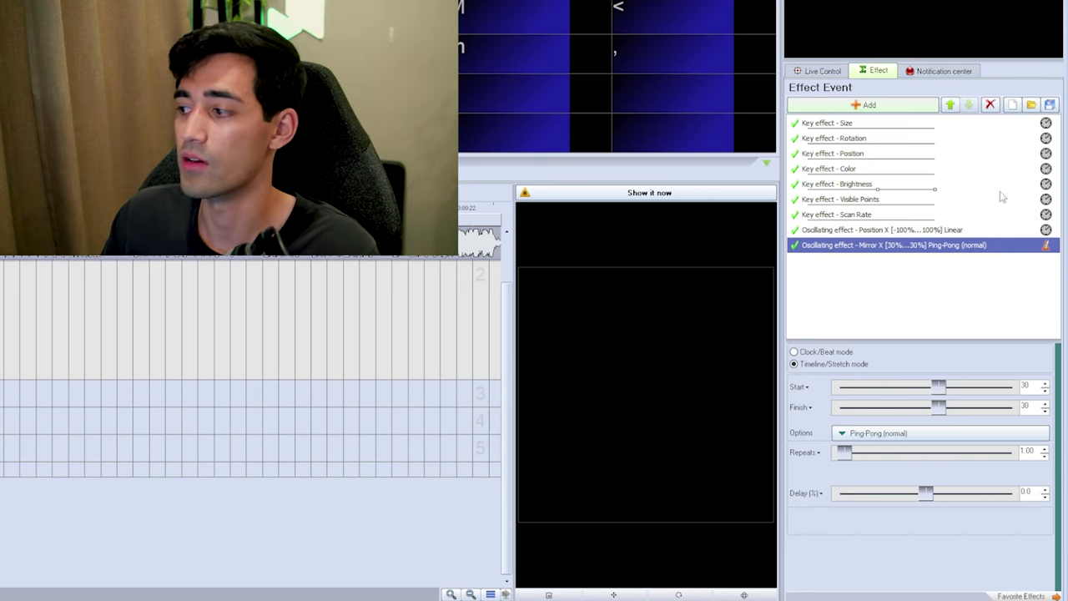
click(918, 389)
drag(938, 407, 926, 408)
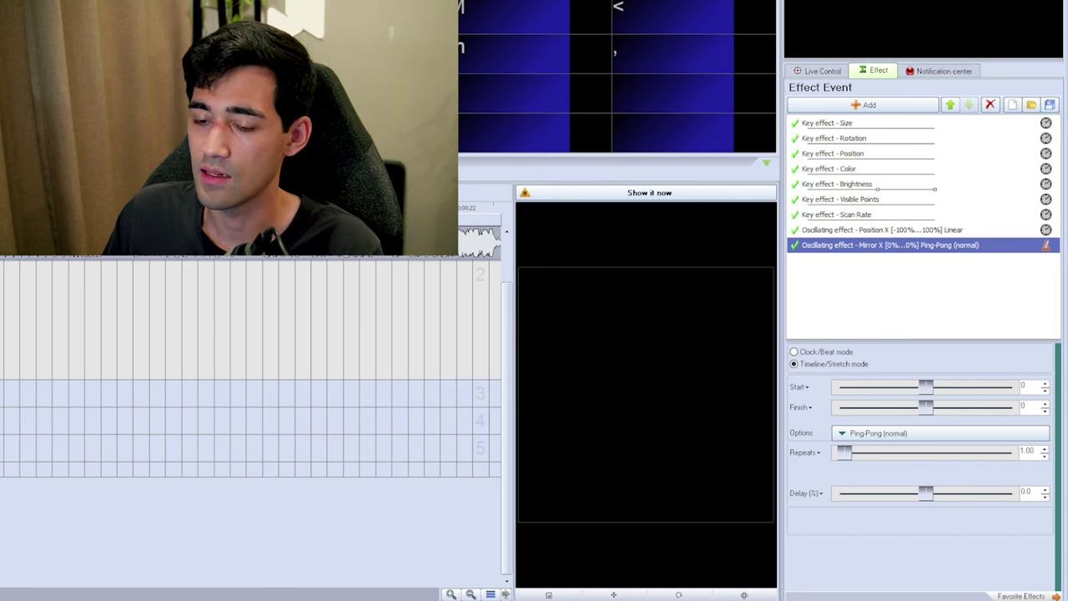
Toggle the oscillating Position X effect to compare the result, leaving it disabled
click(862, 231)
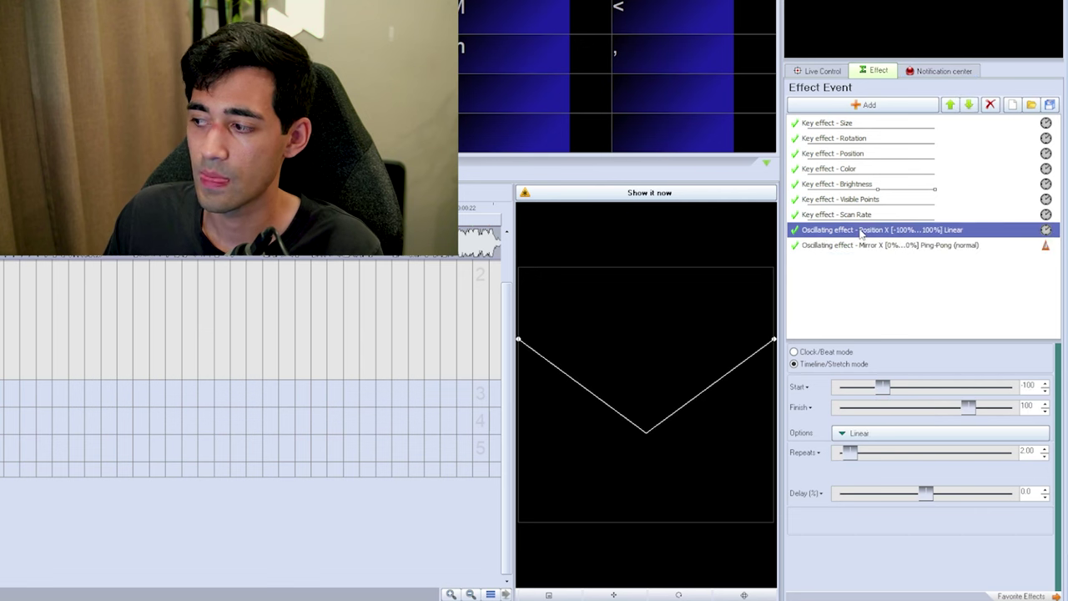
click(795, 230)
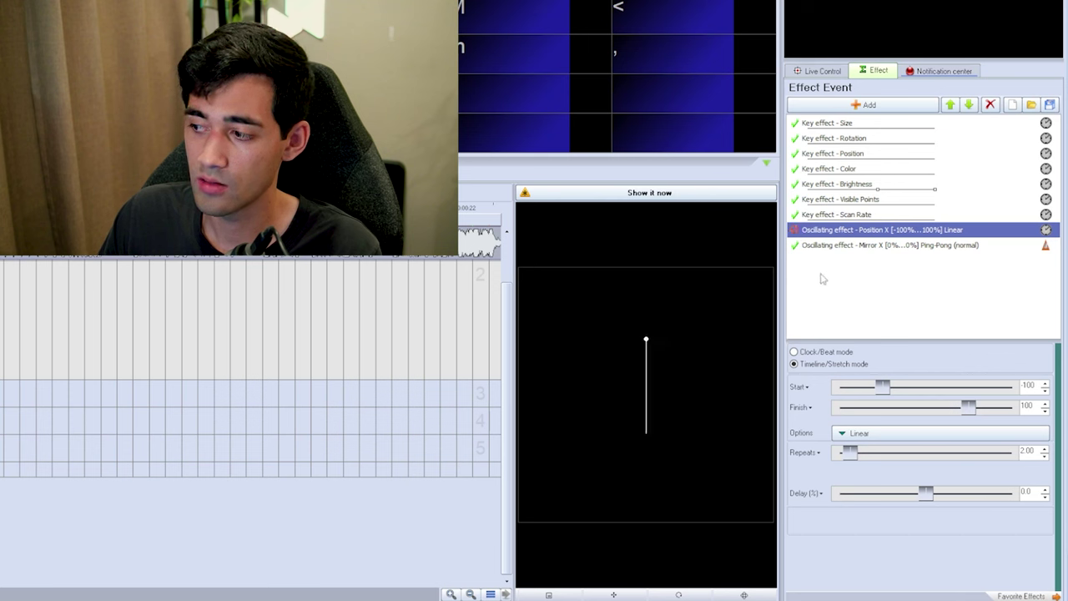
click(795, 230)
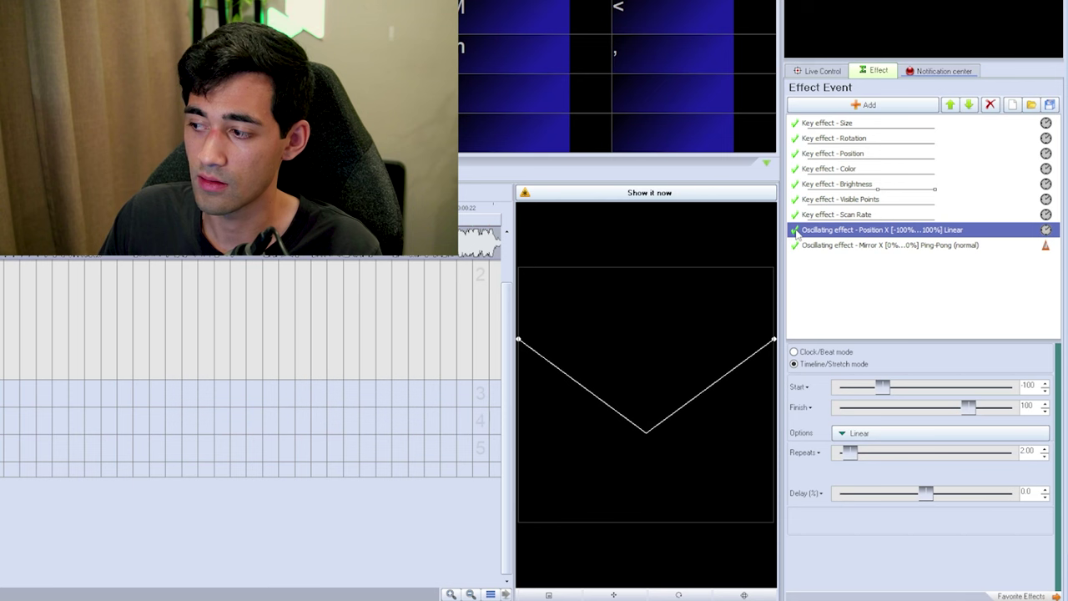
click(795, 231)
Try a Mirror X range with Start at -100 and Finish at 100
click(854, 245)
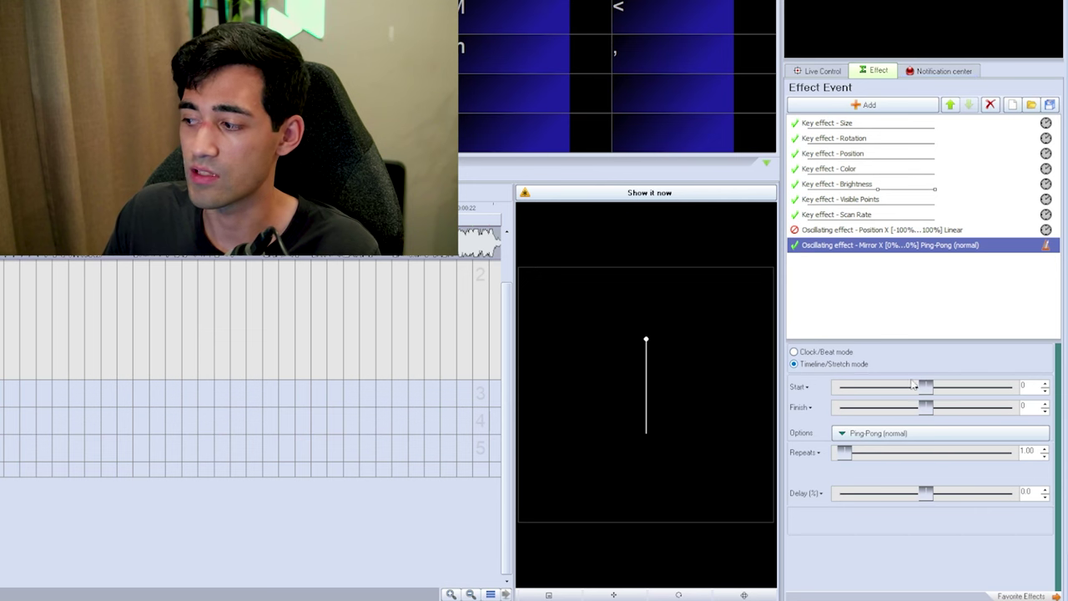
click(800, 389)
click(805, 464)
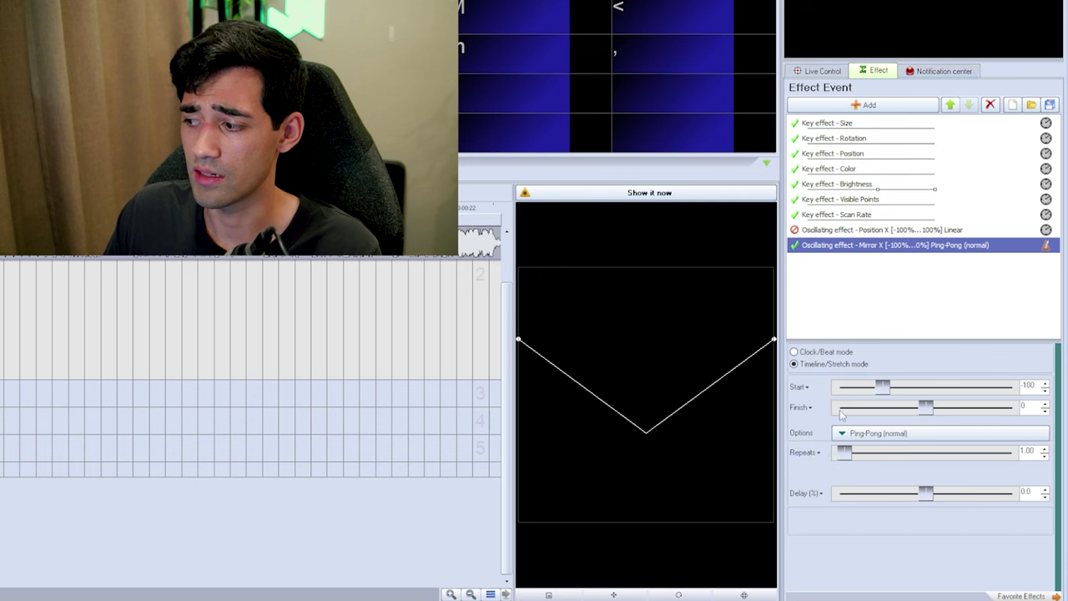
click(801, 407)
click(803, 421)
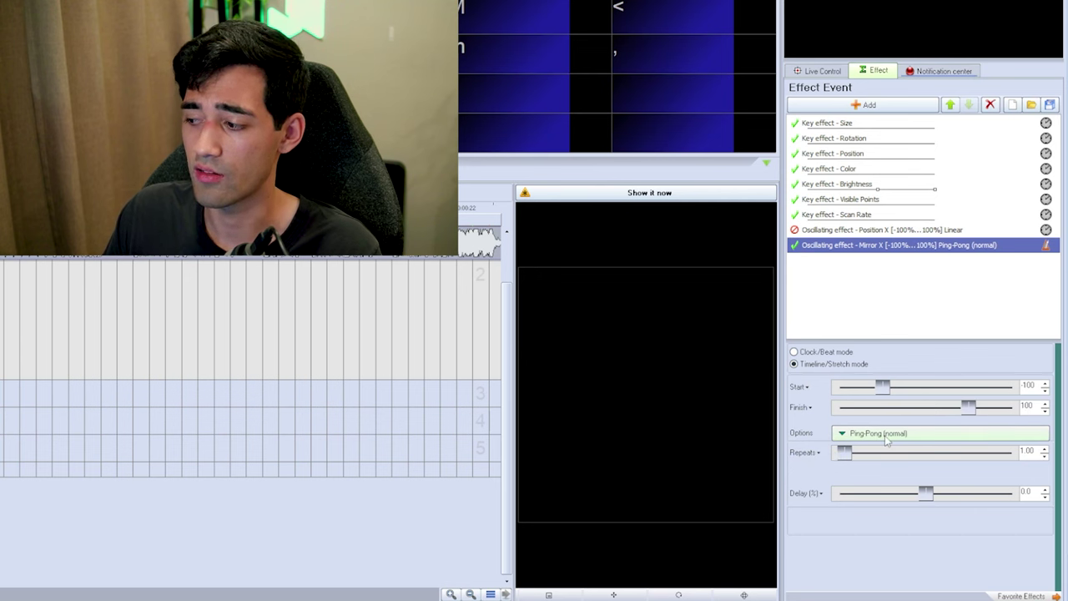
Set the Mirror X effect to 2 repeats with Start and Finish at 0, and re-enable the Position X effect
double_click(1027, 452)
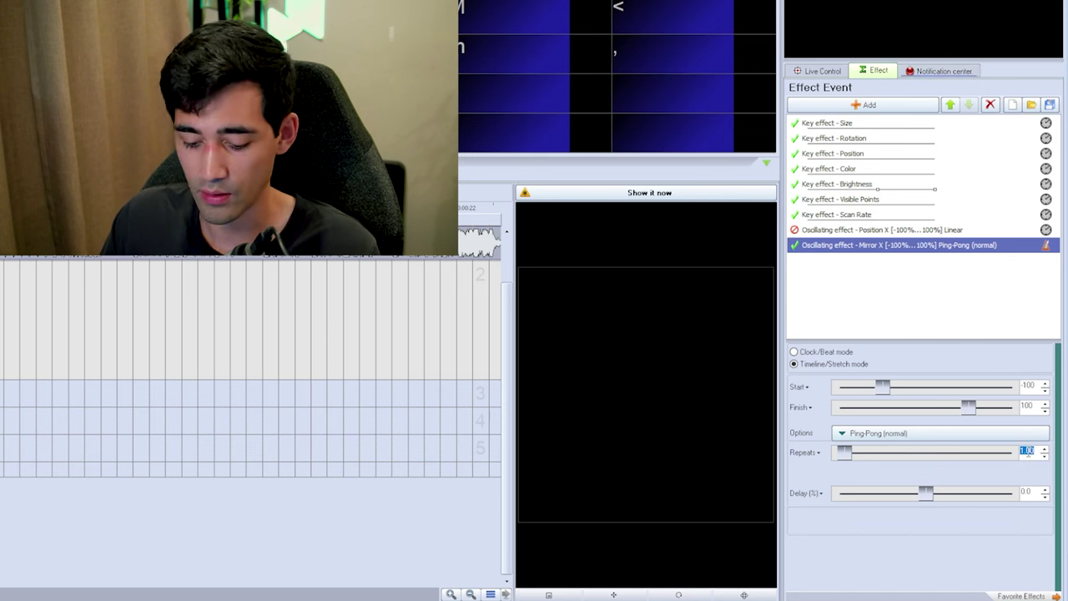
text(2)
key(Return)
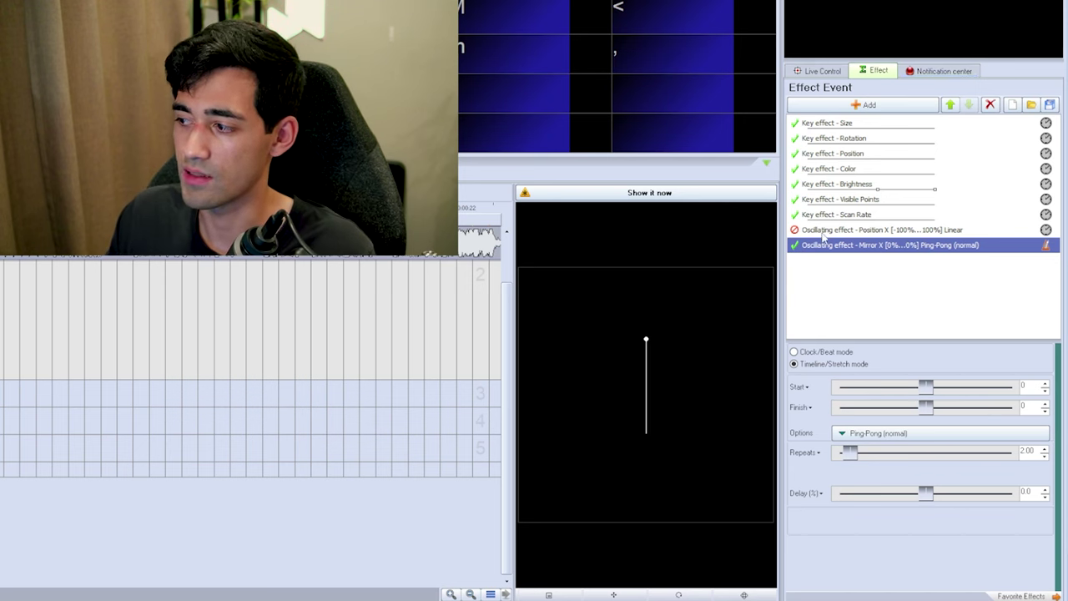
click(795, 230)
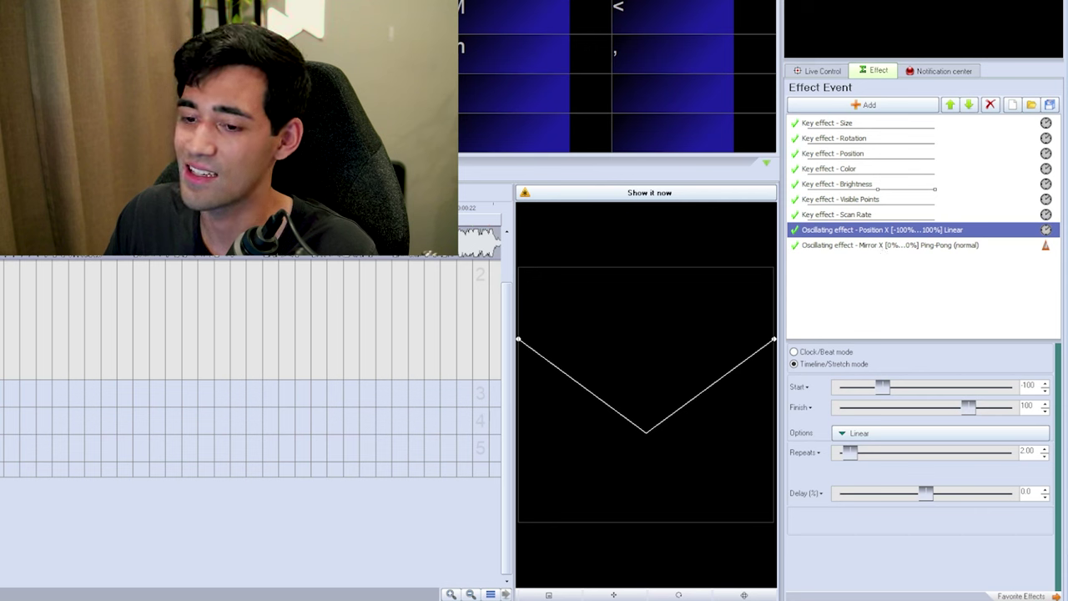
Move the Mirror X effect above the Position X effect in the event's effect order and keep it selected
key(Escape)
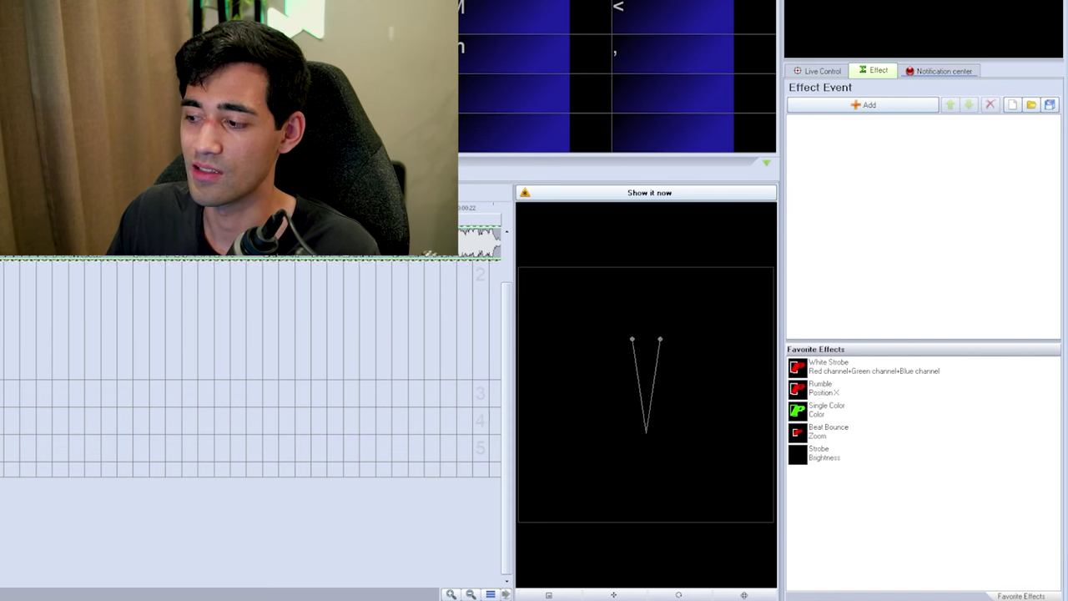
key(ctrl+z)
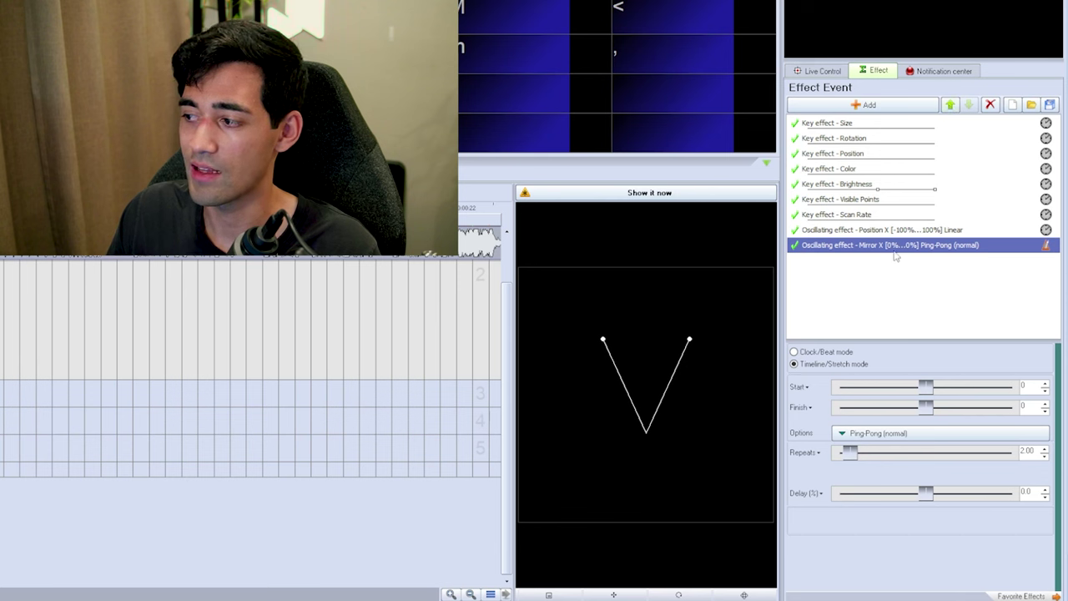
click(951, 105)
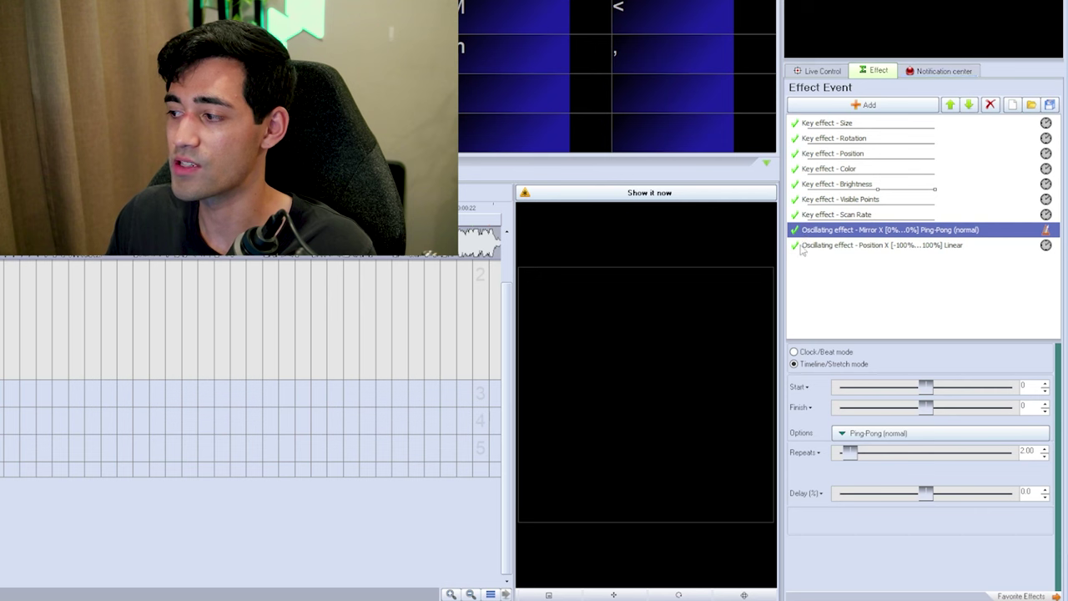
click(863, 215)
click(862, 231)
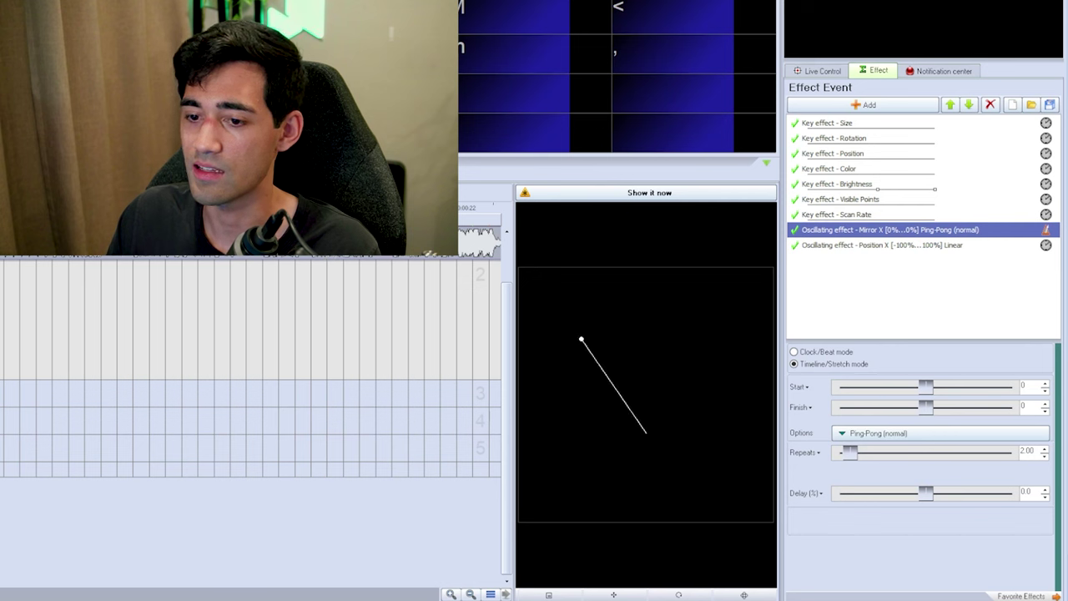
Select the oscillating Position X effect and toggle it off and back on to compare the result
click(868, 244)
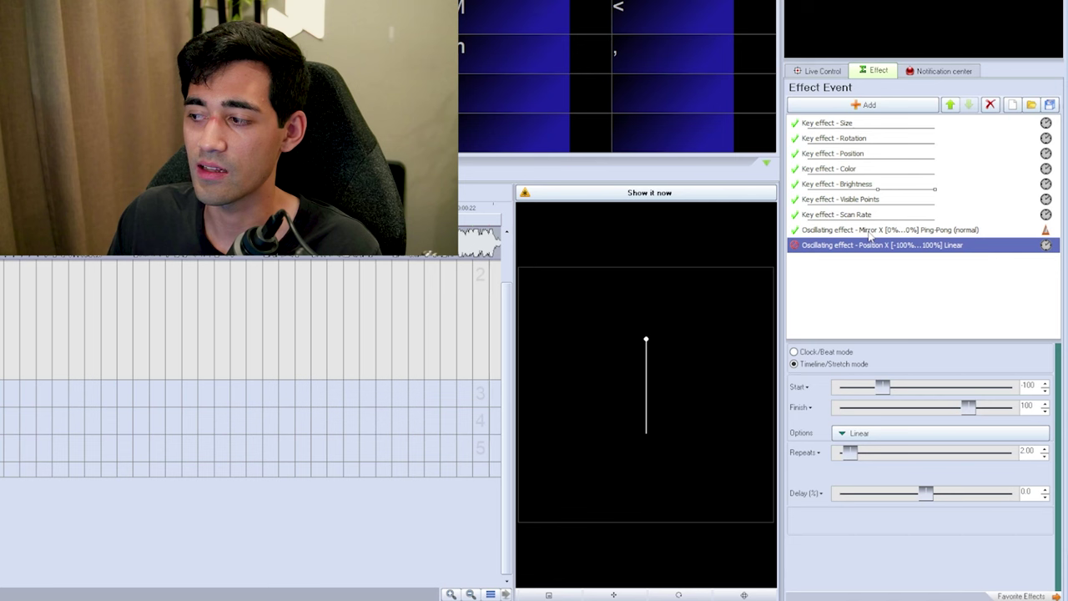
click(795, 245)
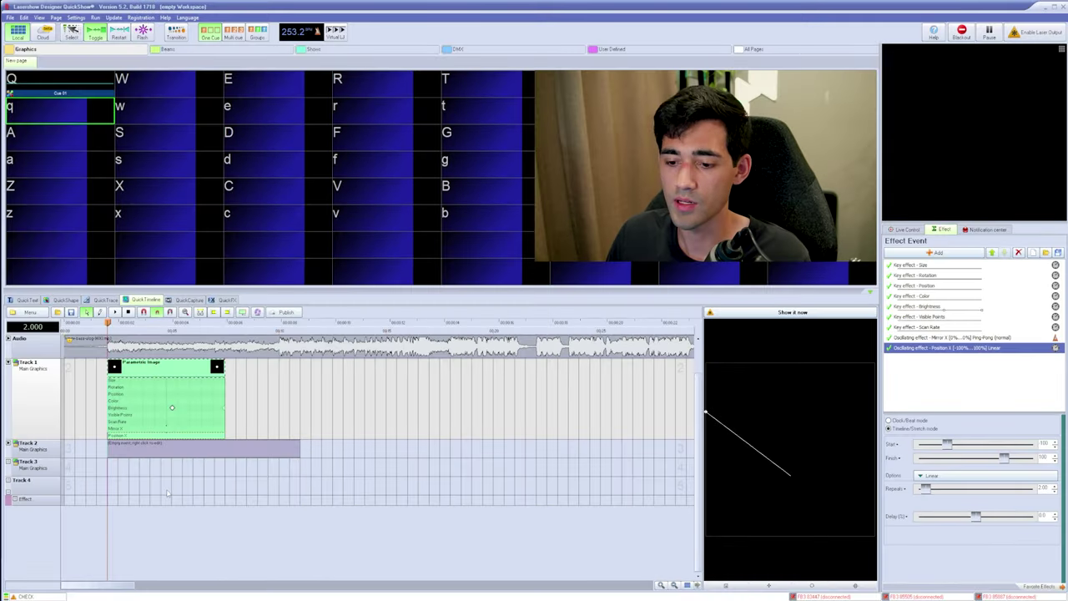
Assign Cue 01 to the empty event on Track 2 and play the timeline
click(50, 84)
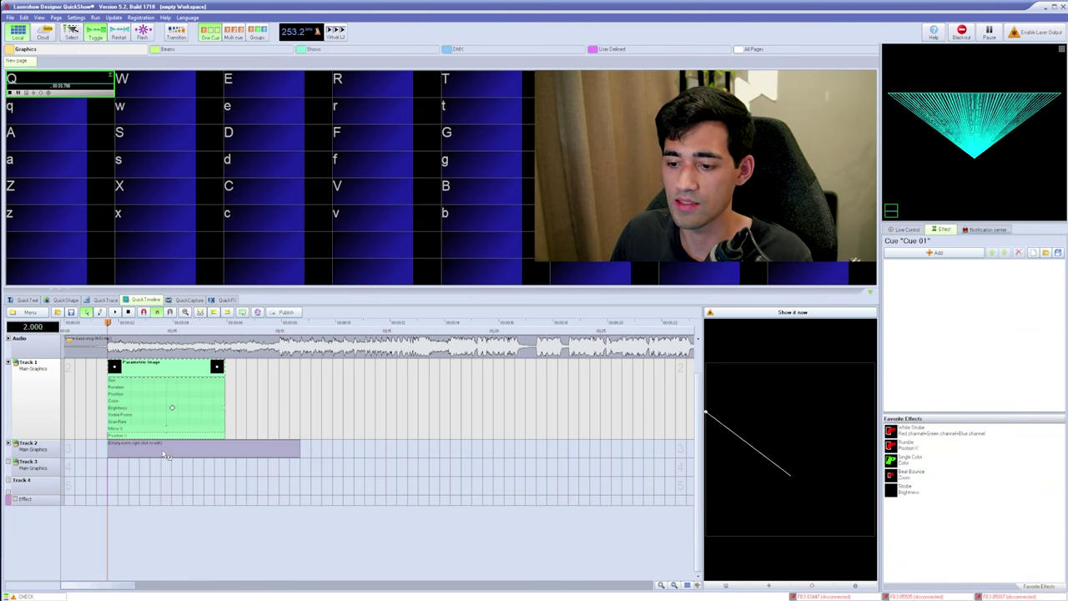
click(164, 452)
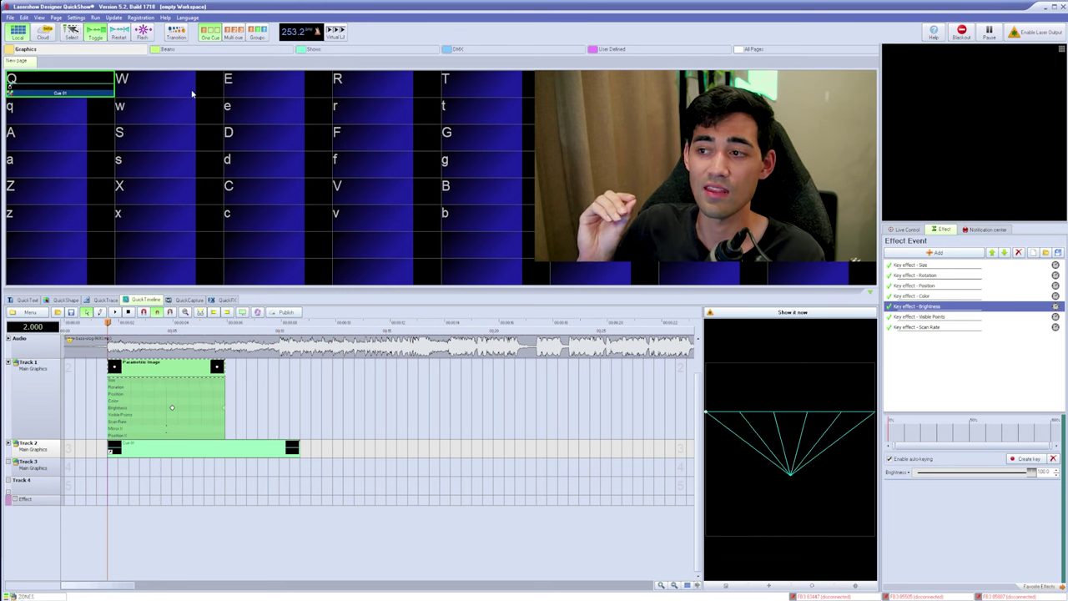
key(space)
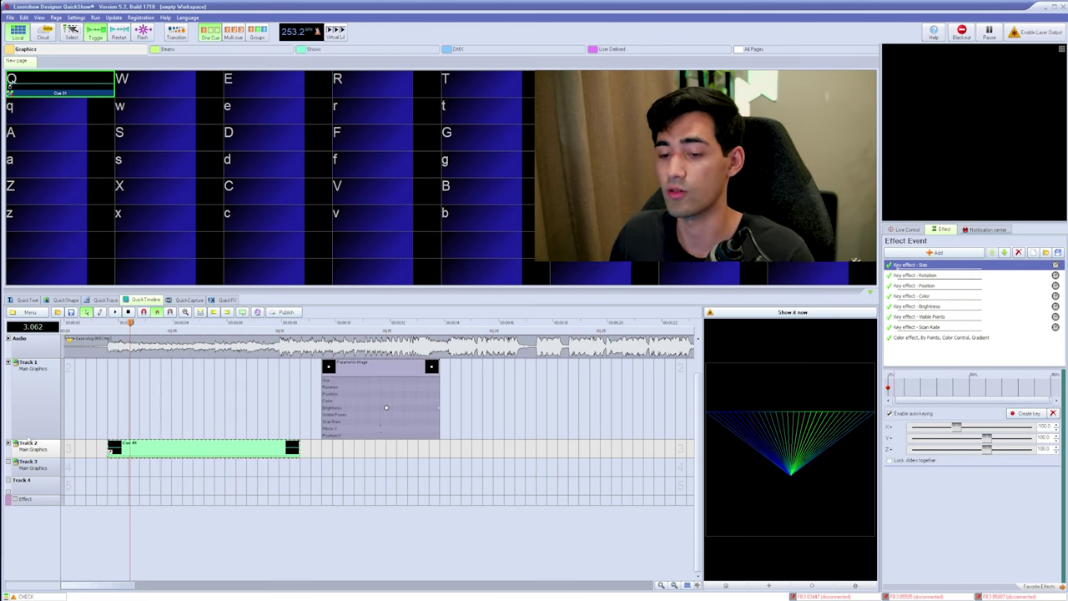
Add an effect line to Track 2 and draw an empty effect event on it from the start of Cue 01 to 17.5 s
click(225, 504)
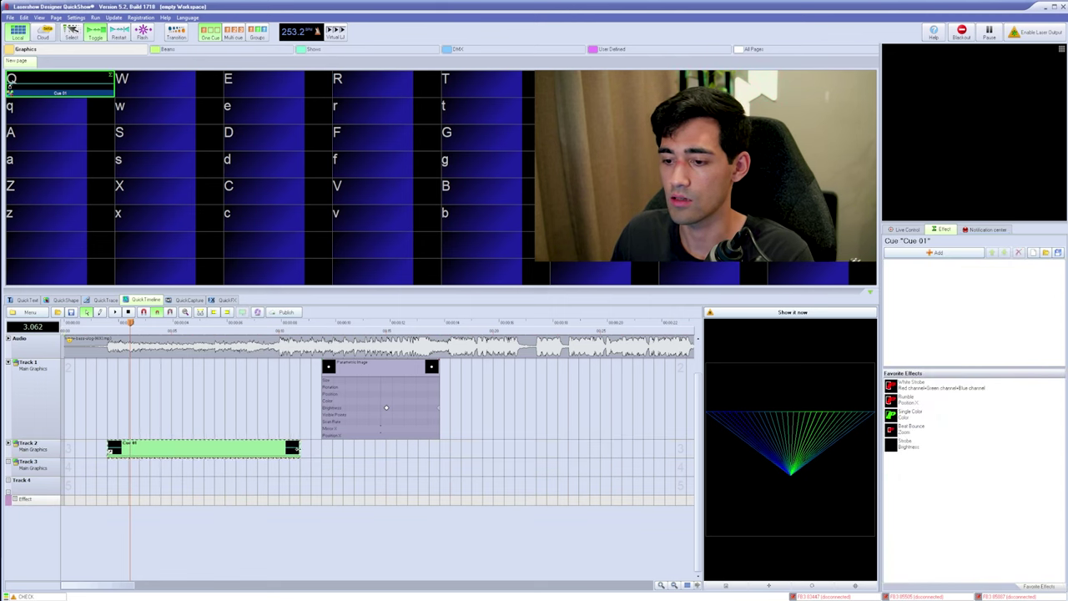
click(34, 452)
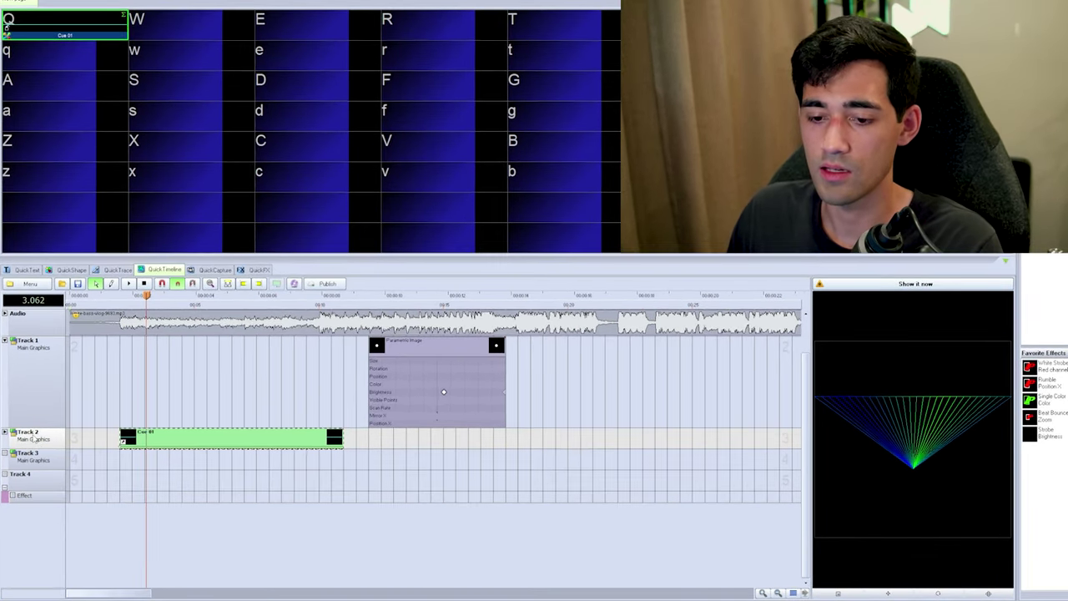
right_click(38, 440)
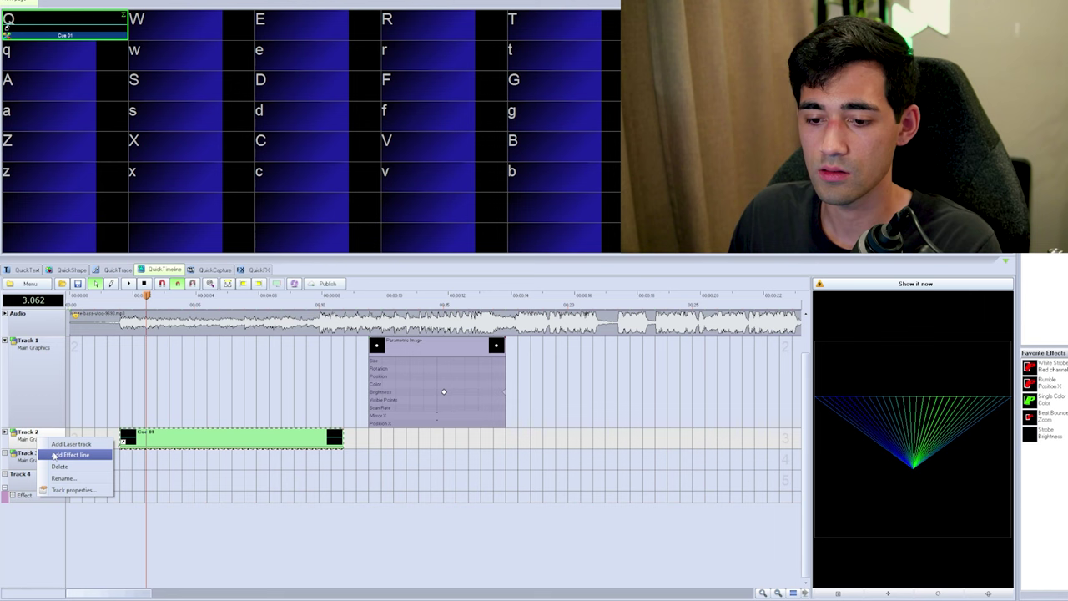
click(53, 454)
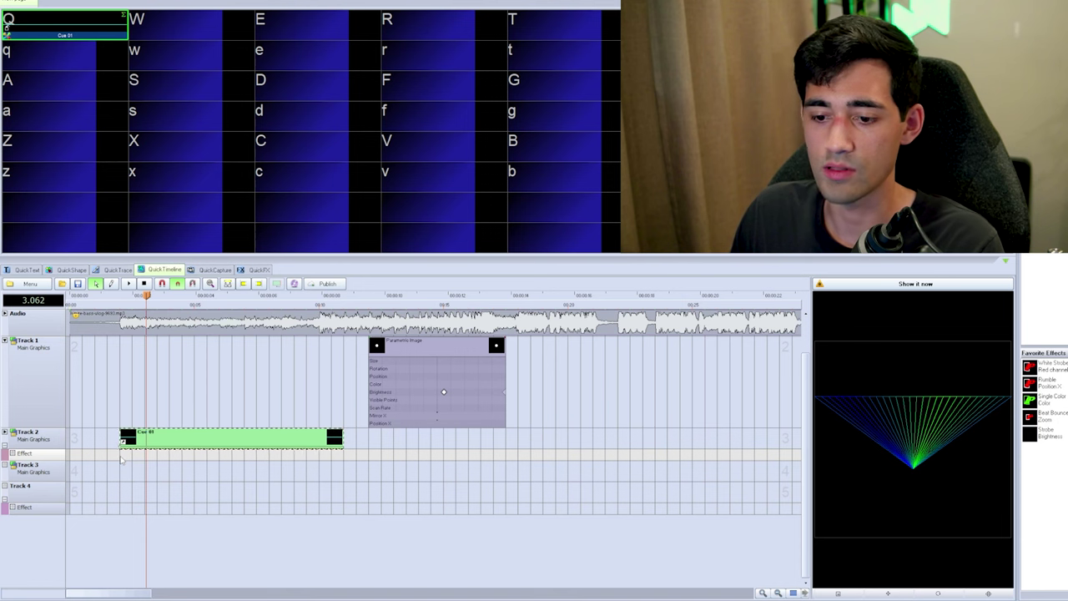
drag(122, 458, 506, 459)
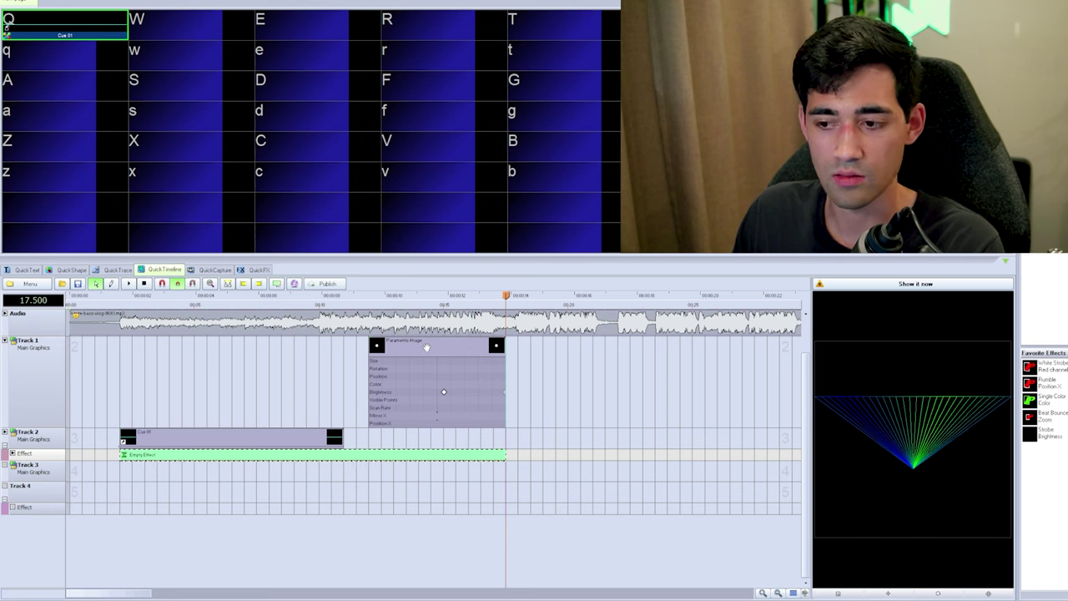
Move the Parametric Image event on Track 1 to start where Cue 01 ends, and mark the empty stretch after Cue 01 on Track 2
drag(420, 347, 395, 347)
click(186, 438)
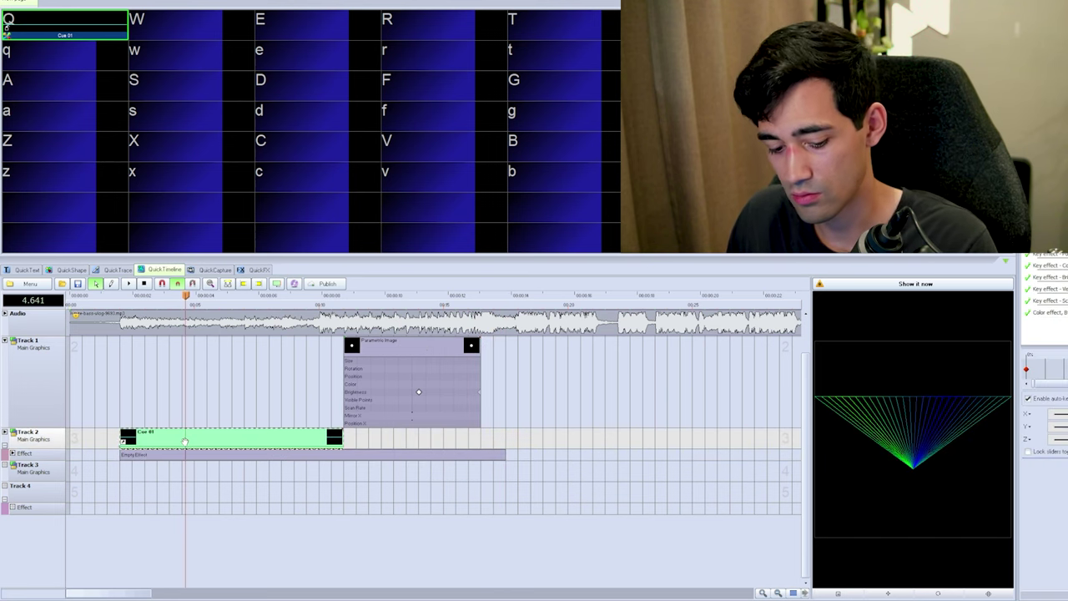
click(400, 442)
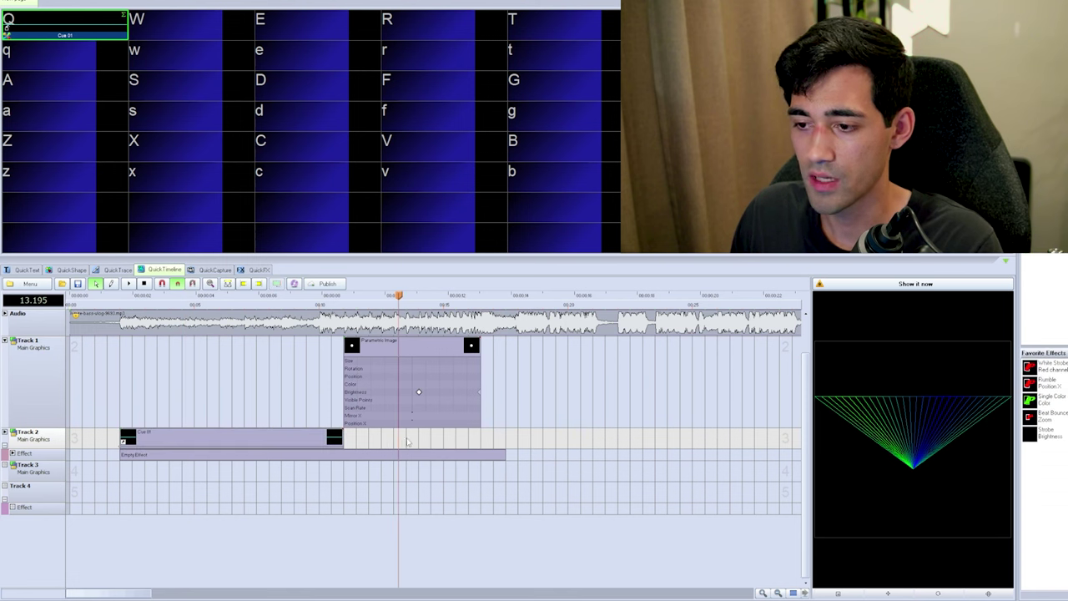
click(390, 441)
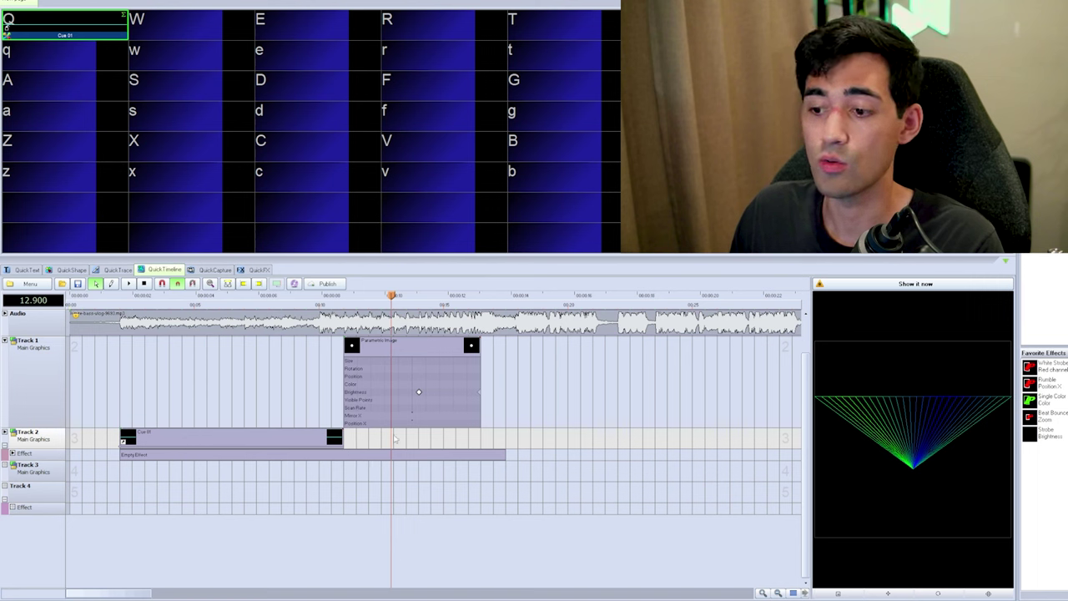
click(370, 440)
mouse_move(374, 439)
mouse_down()
mouse_move(456, 442)
mouse_move(390, 442)
mouse_up()
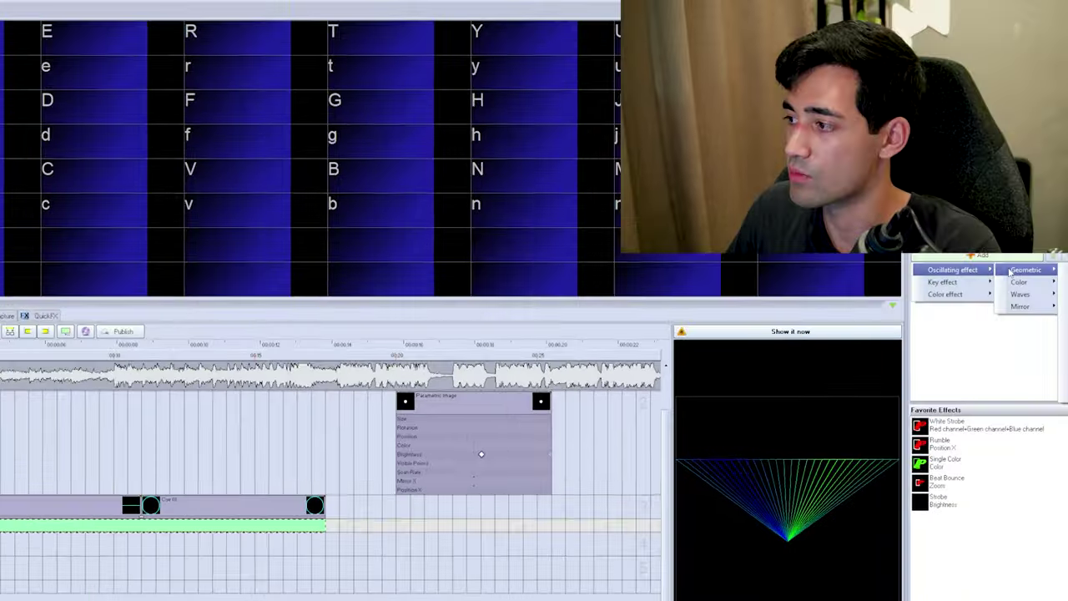
Add an oscillating geometric Zoom effect to Track 2's effect event, with Start at 25 and Clock/Beat mode
mouse_move(918, 315)
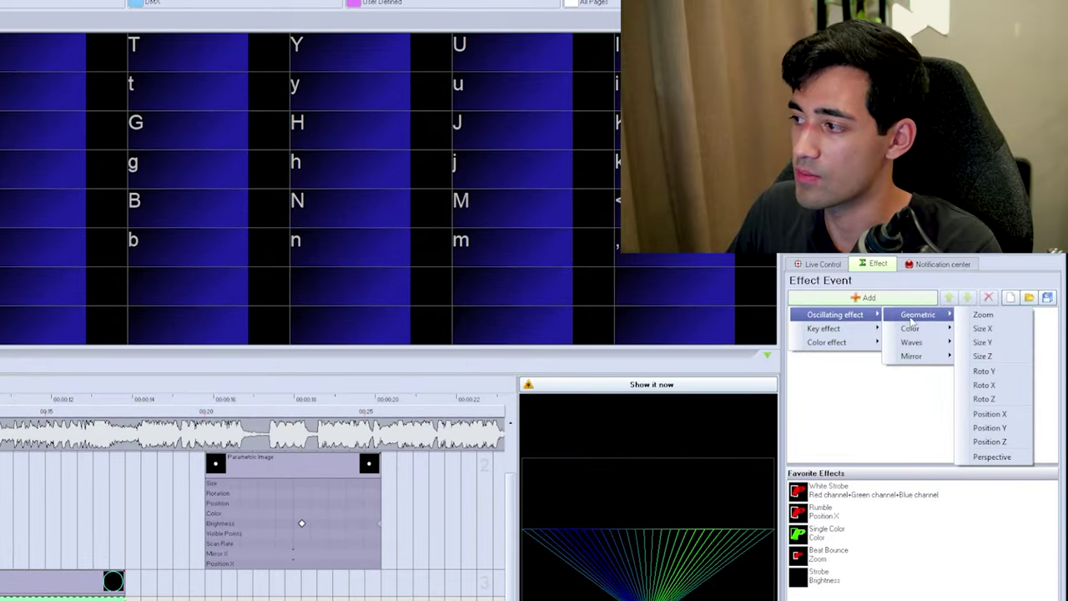
click(985, 316)
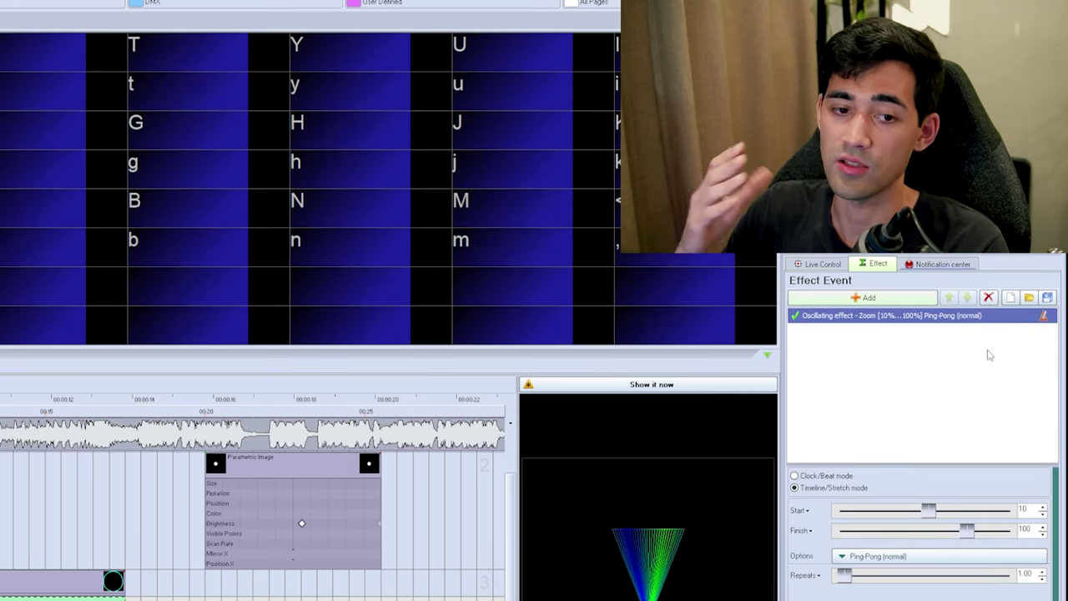
double_click(1023, 509)
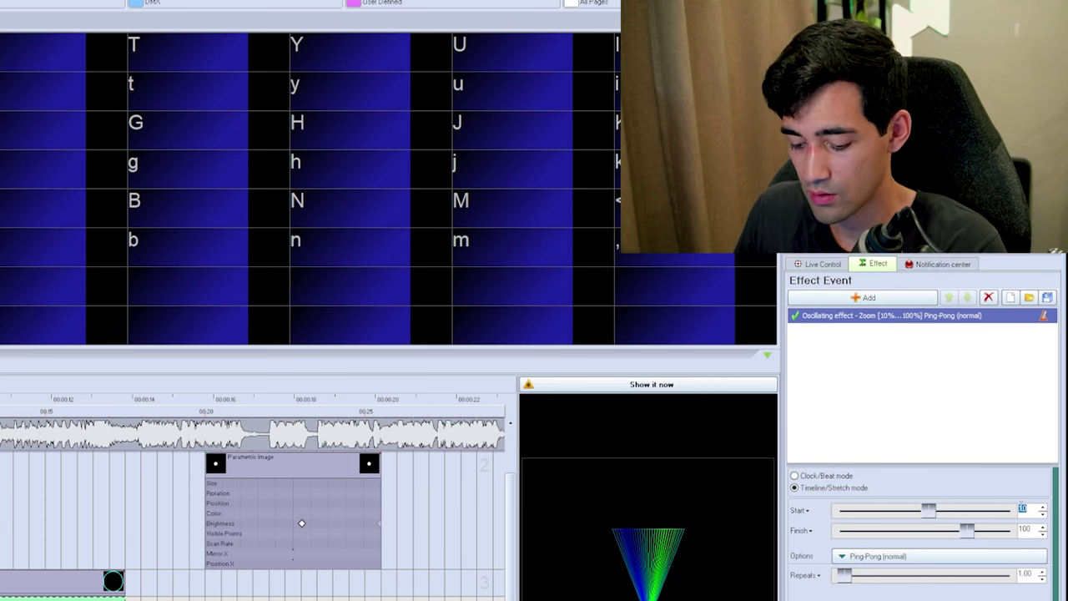
text(25)
key(Return)
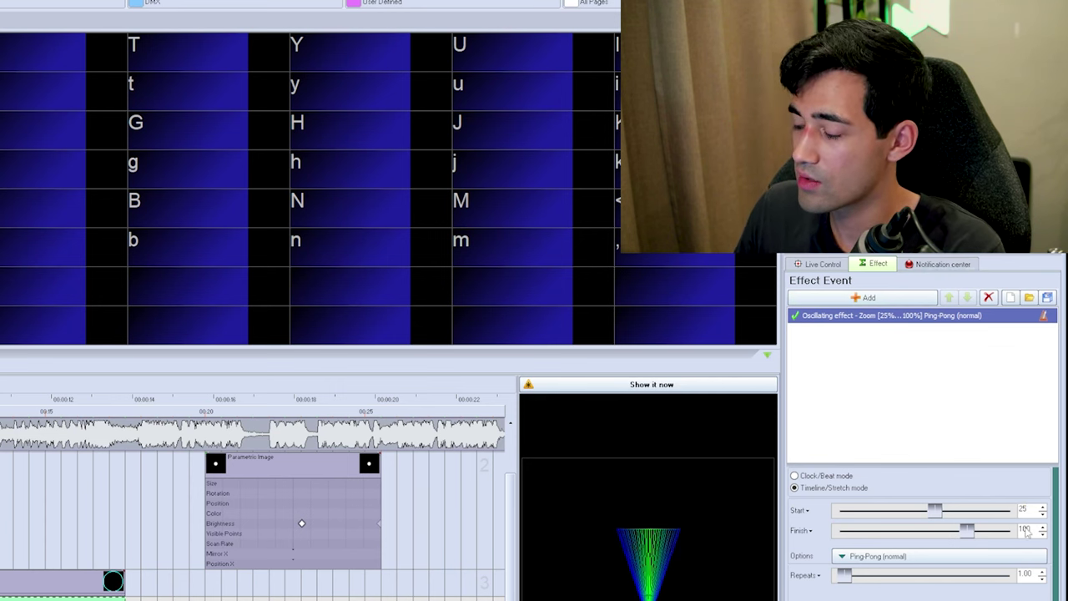
click(794, 475)
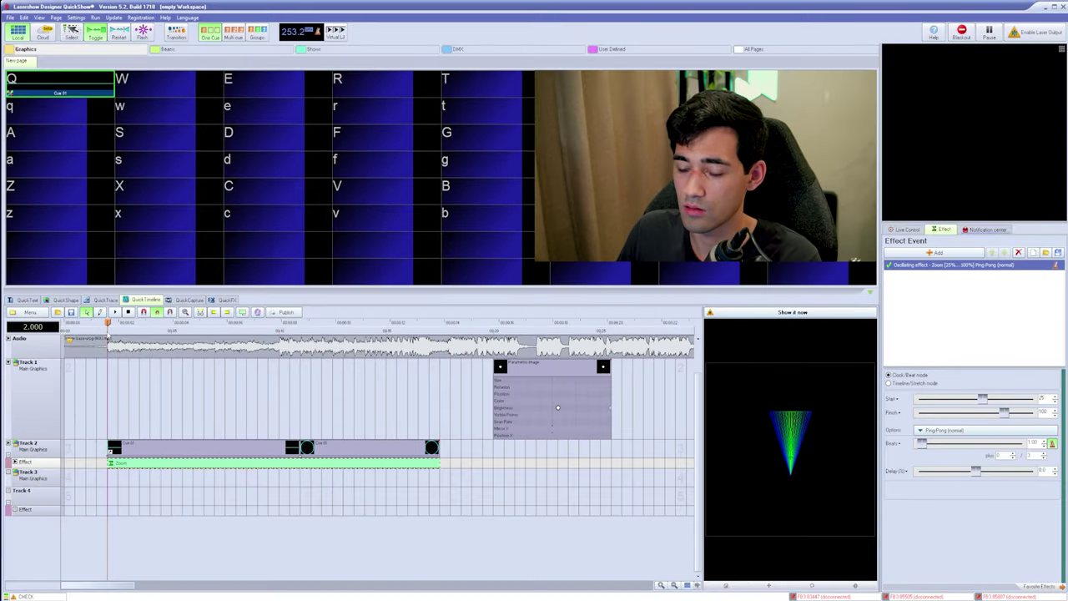
Play the timeline and check how the Zoom effect event acts on the cues of Track 2
key(space)
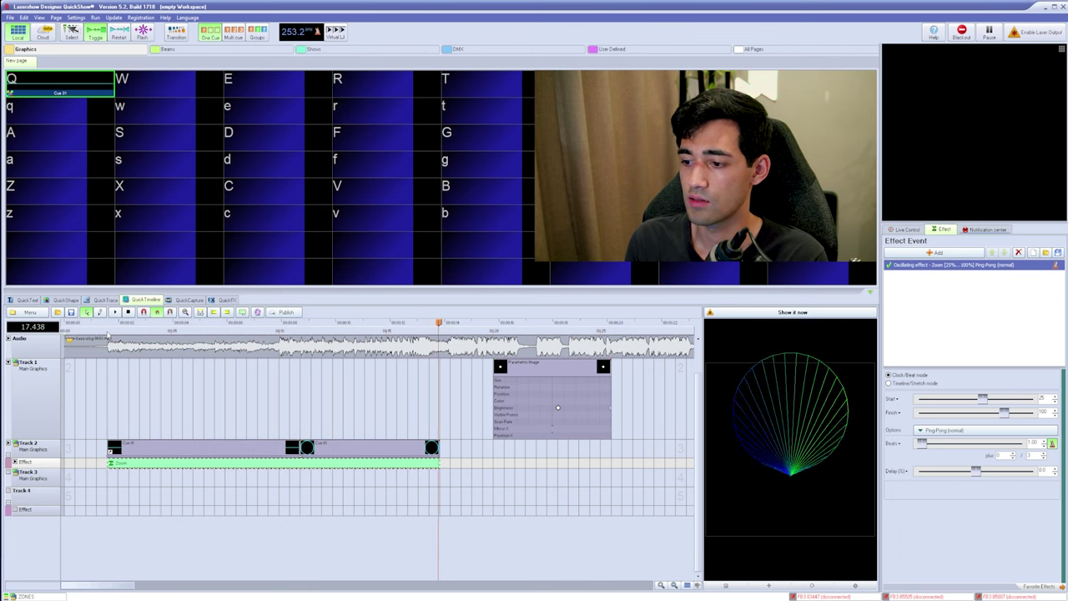
click(163, 465)
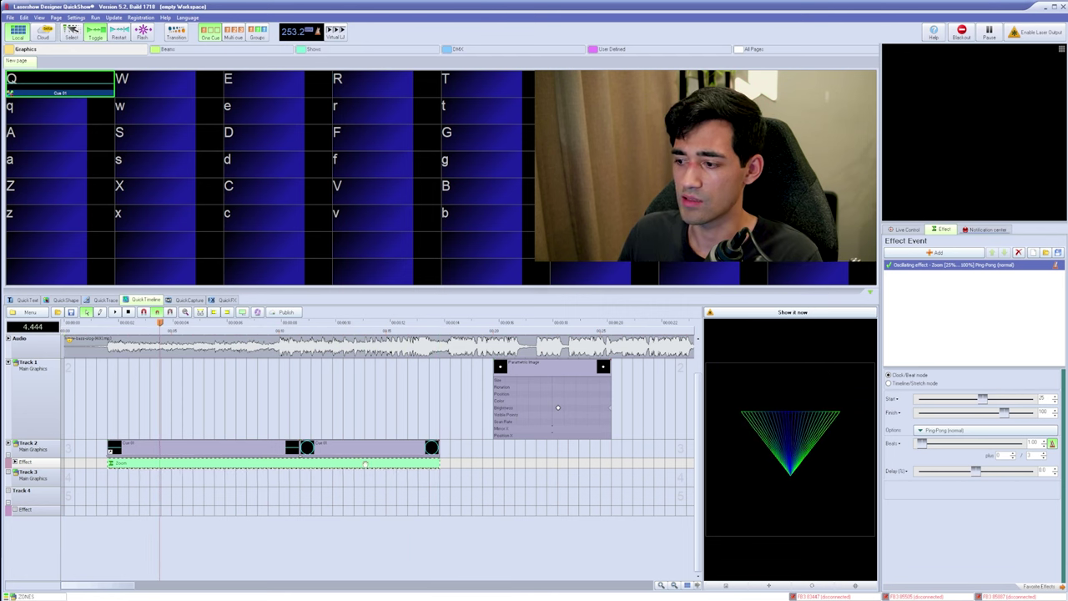
click(294, 465)
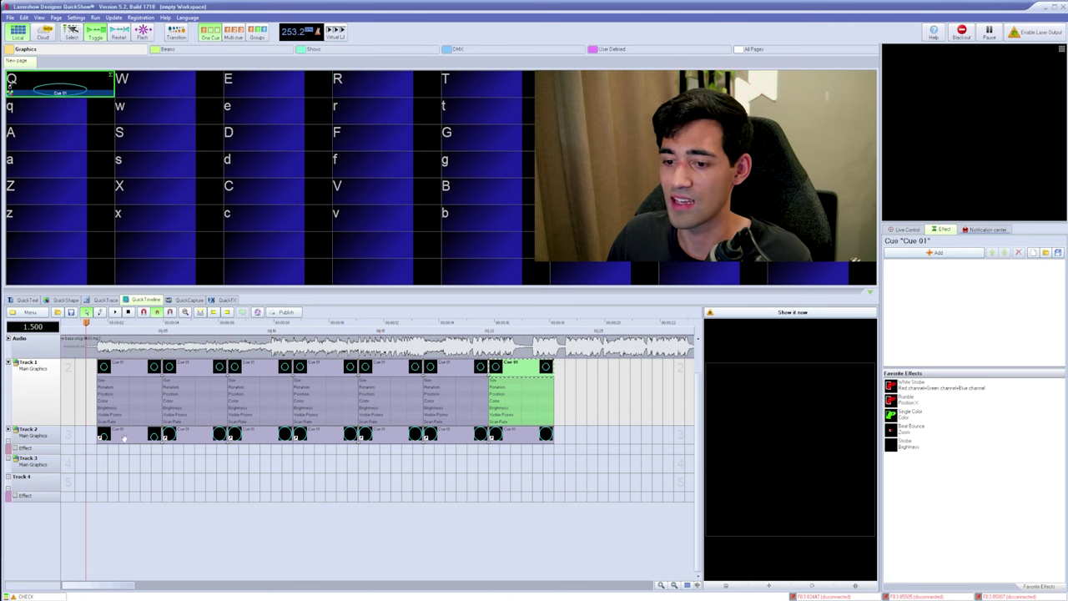
Preview the overlapping circle cues of Tracks 1 and 2 at about 2.7 s
click(113, 325)
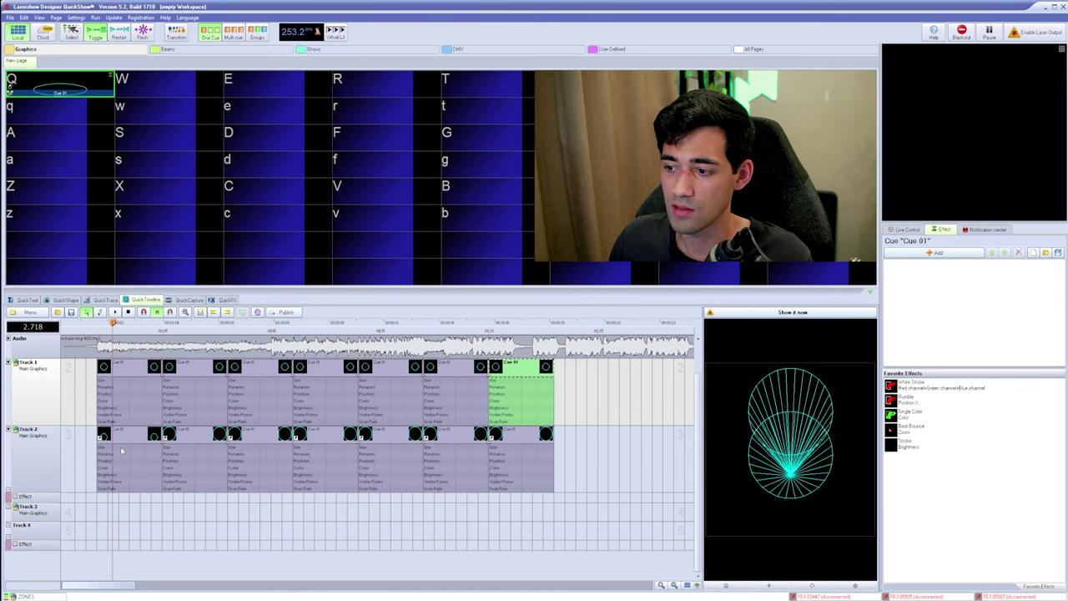
scroll(121, 451, up, 1)
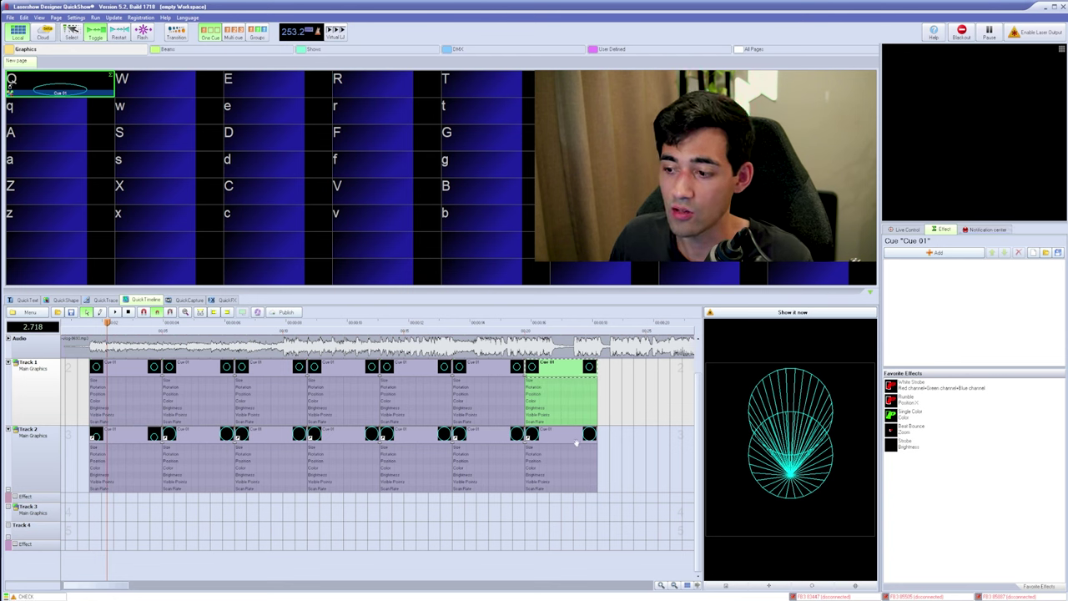
click(76, 115)
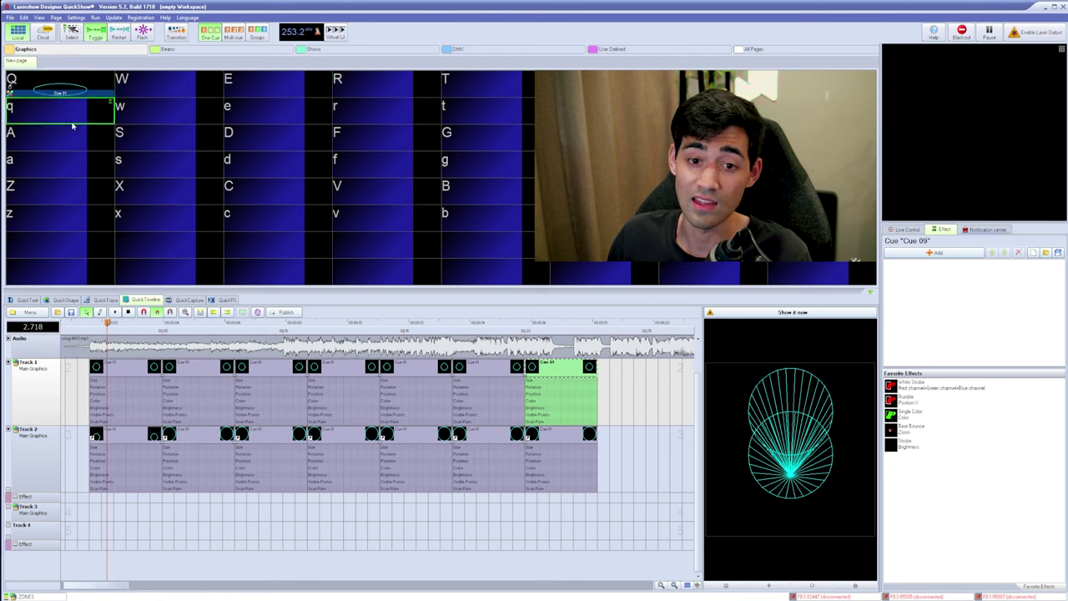
right_click(70, 114)
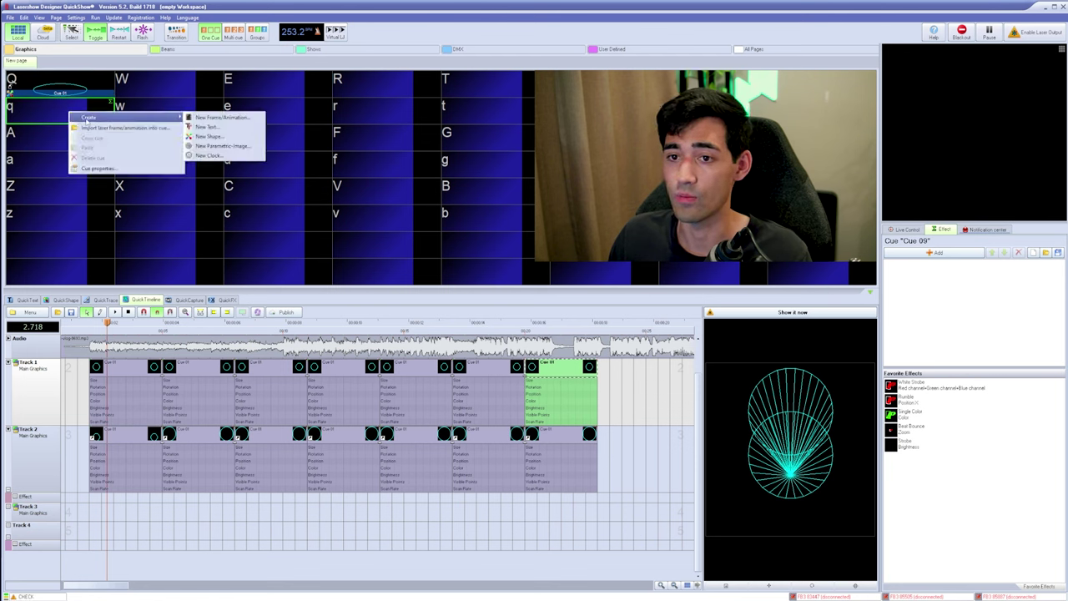
click(209, 138)
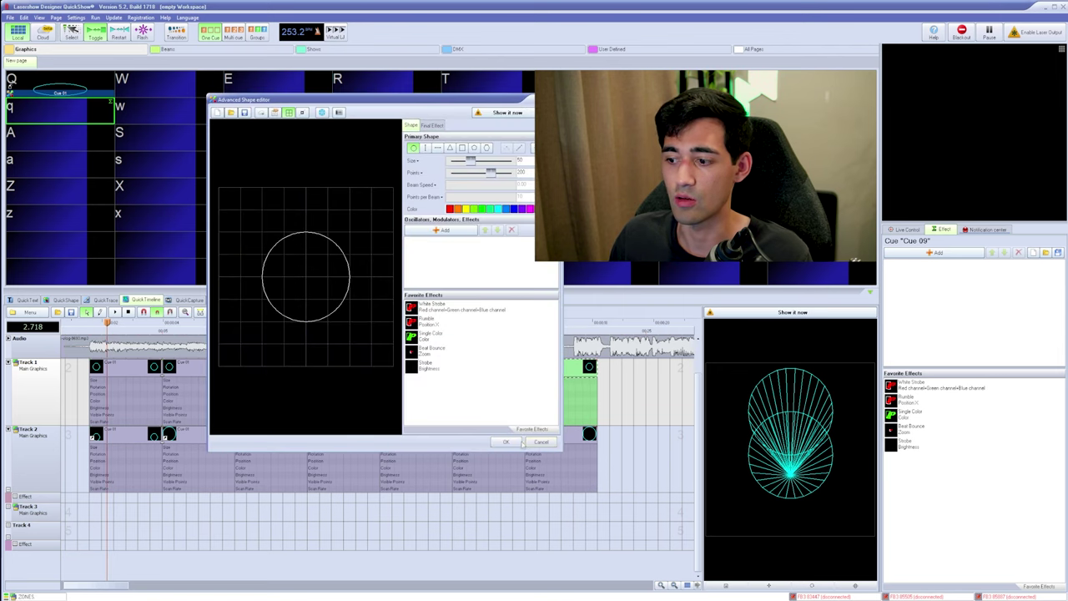
click(507, 442)
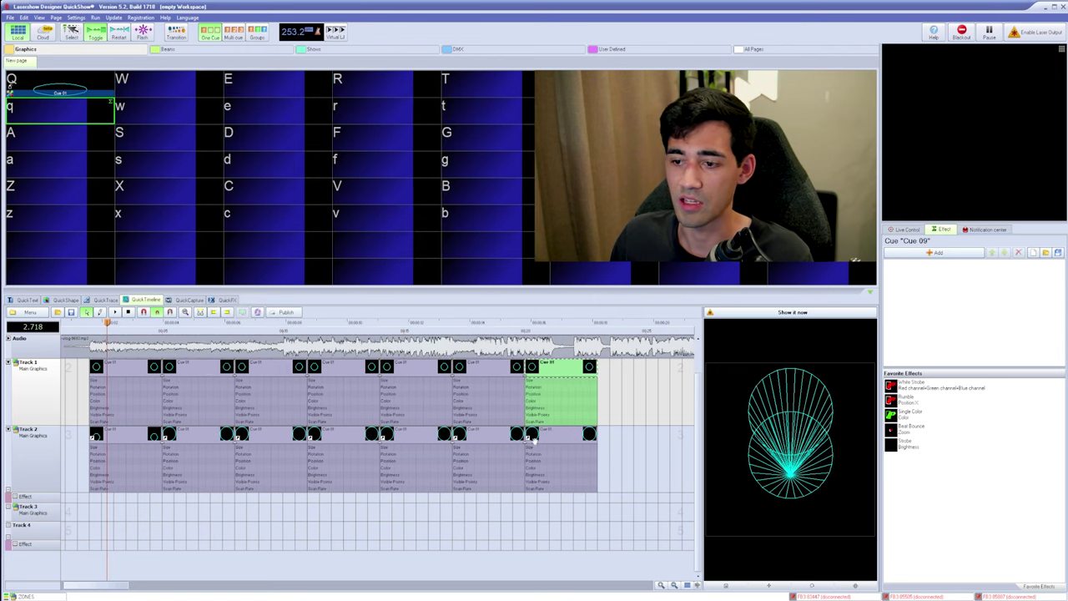
Draw an event on Track 3 under the first cues, ending at 5 s, and assign Cue 01 to it
click(63, 86)
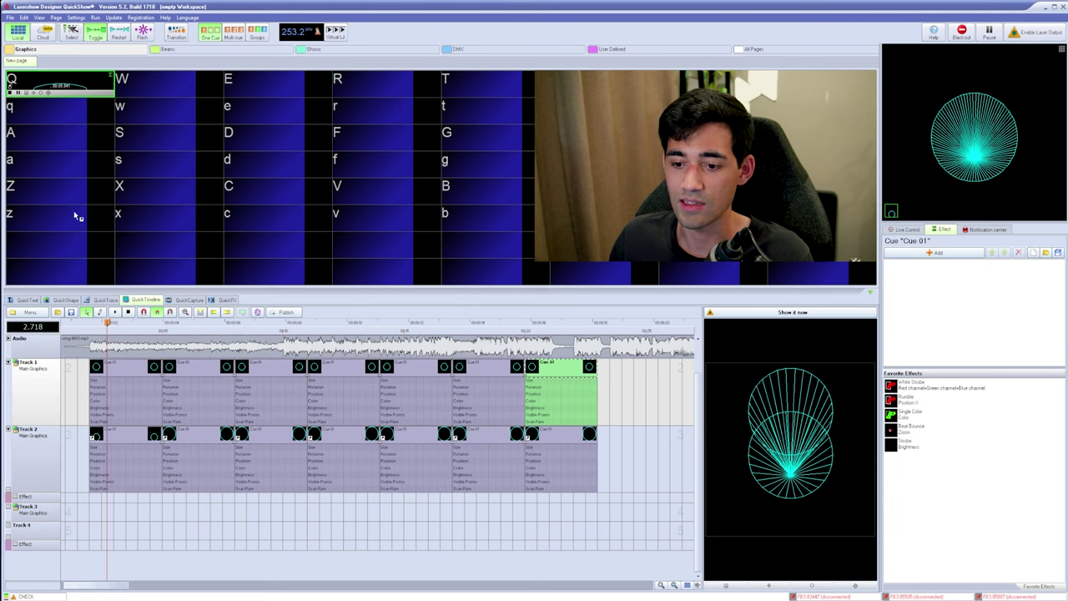
drag(92, 511, 161, 513)
click(96, 510)
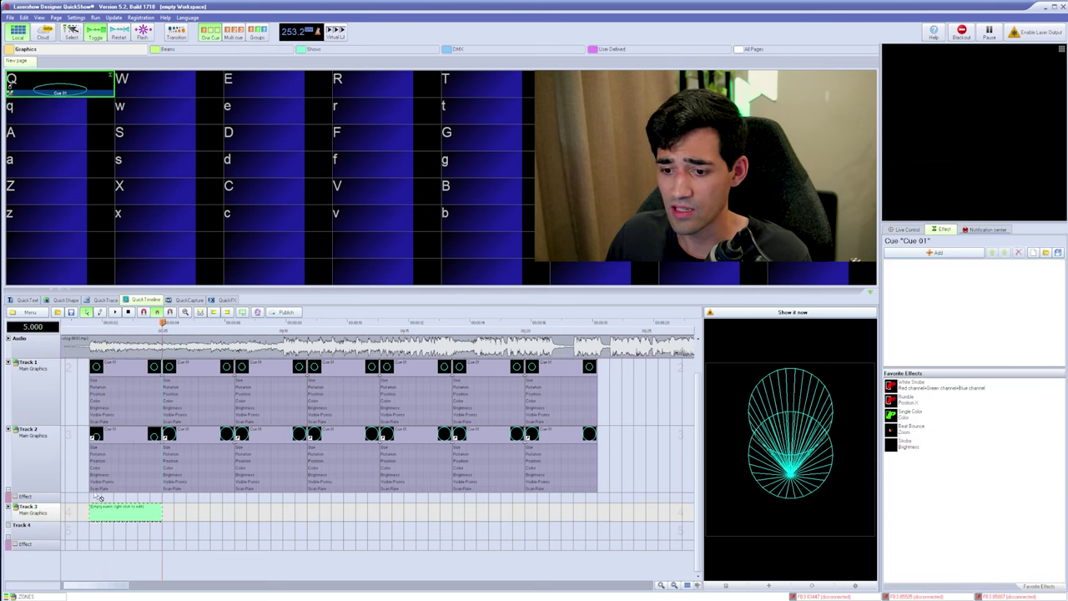
key(q)
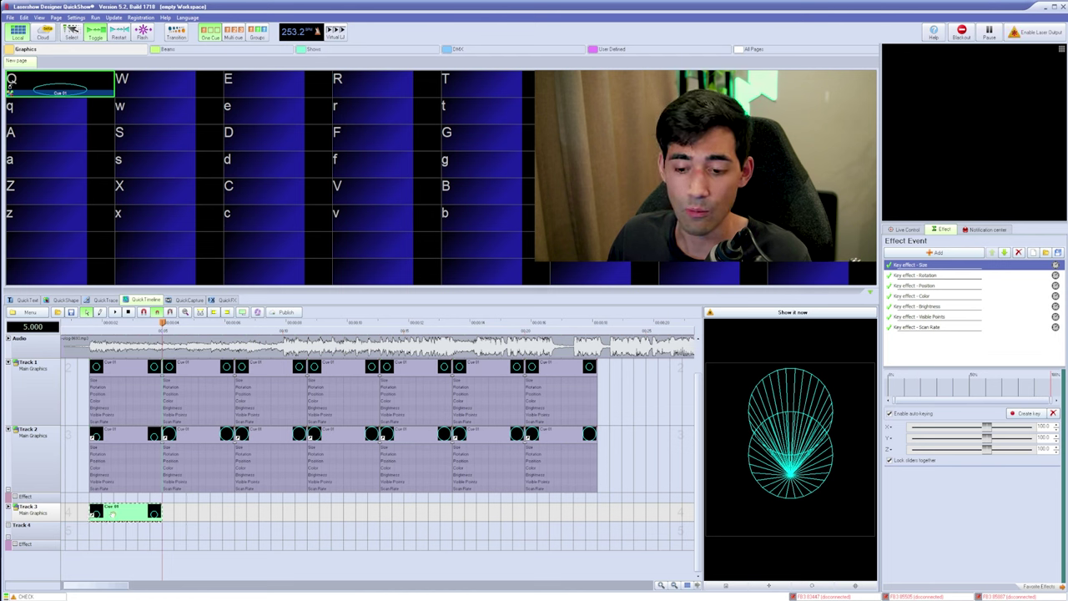
click(114, 516)
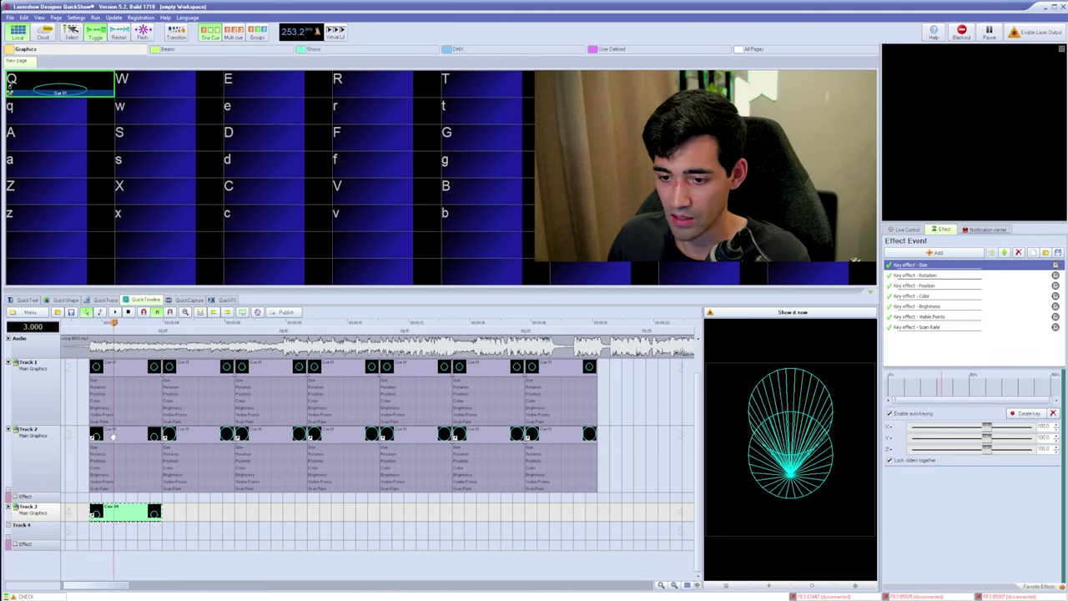
Recolour the circle shape of Track 2's first cue red and play the timeline to check the linked cues
click(121, 436)
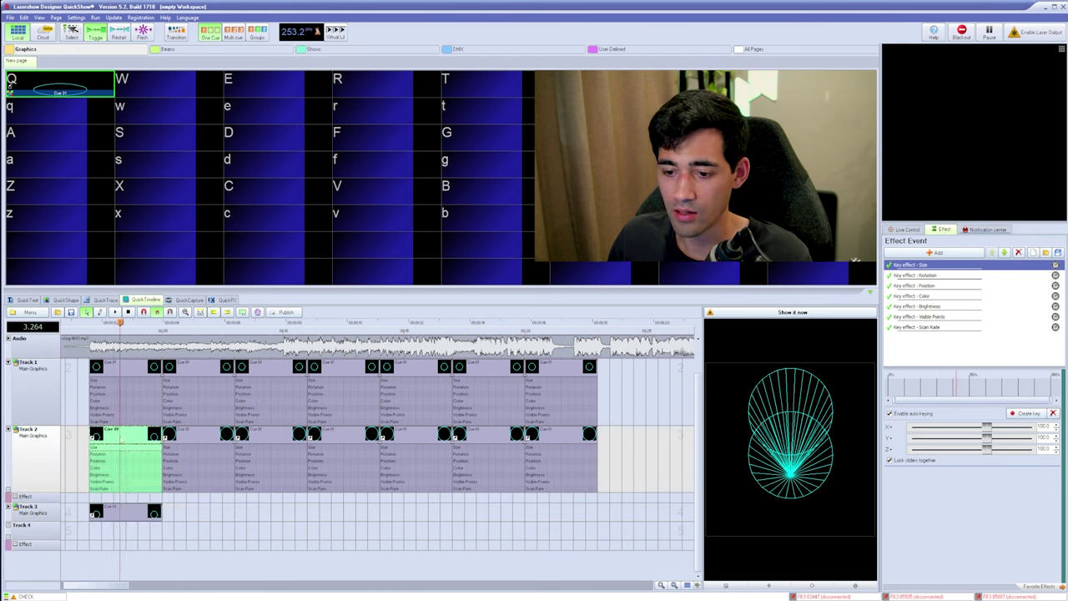
right_click(121, 437)
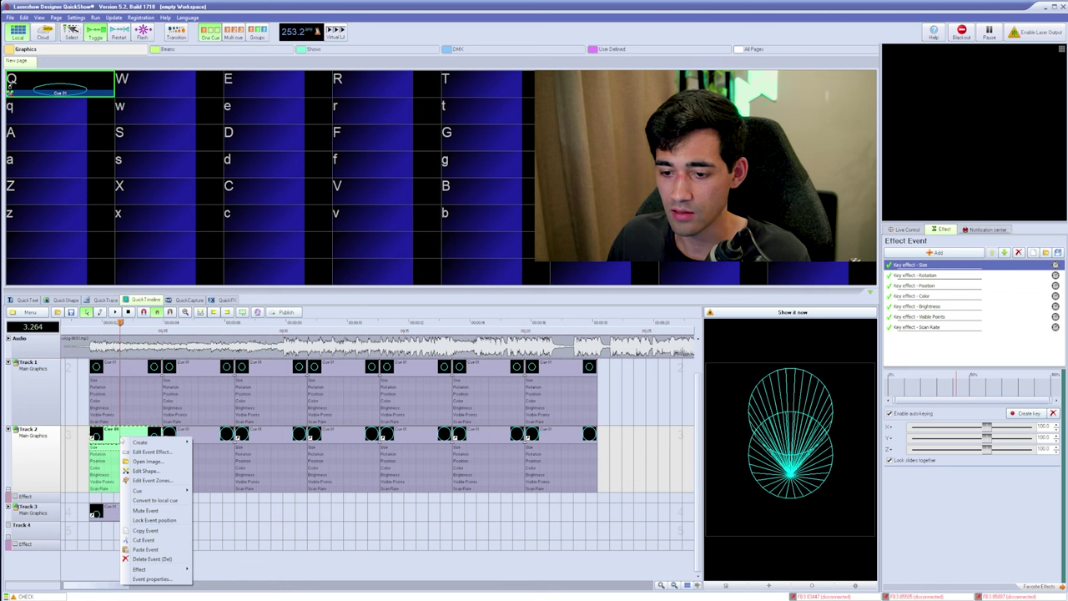
click(145, 471)
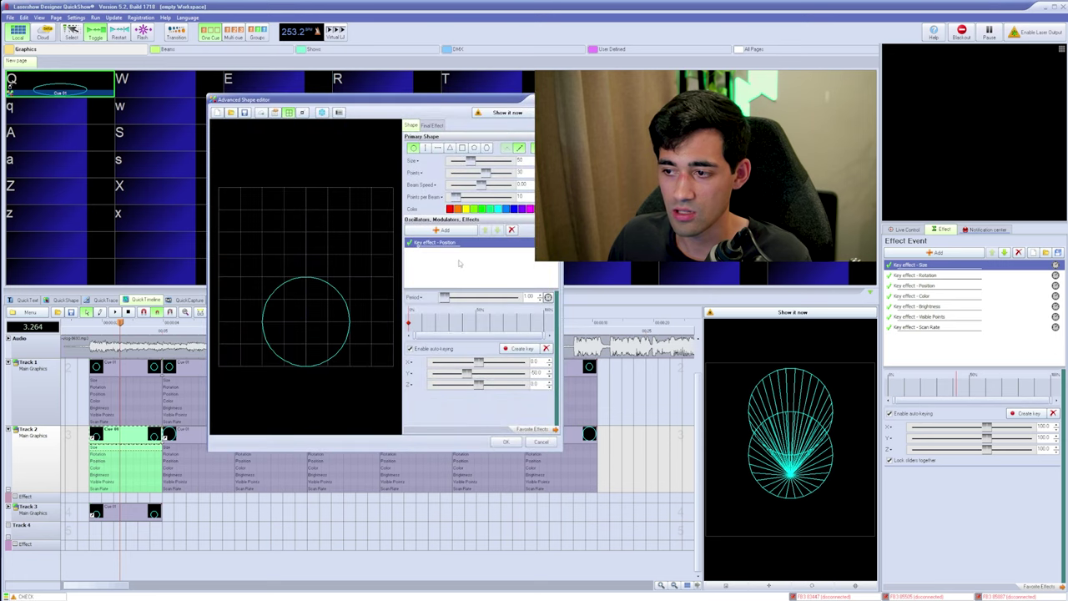
click(505, 442)
click(124, 435)
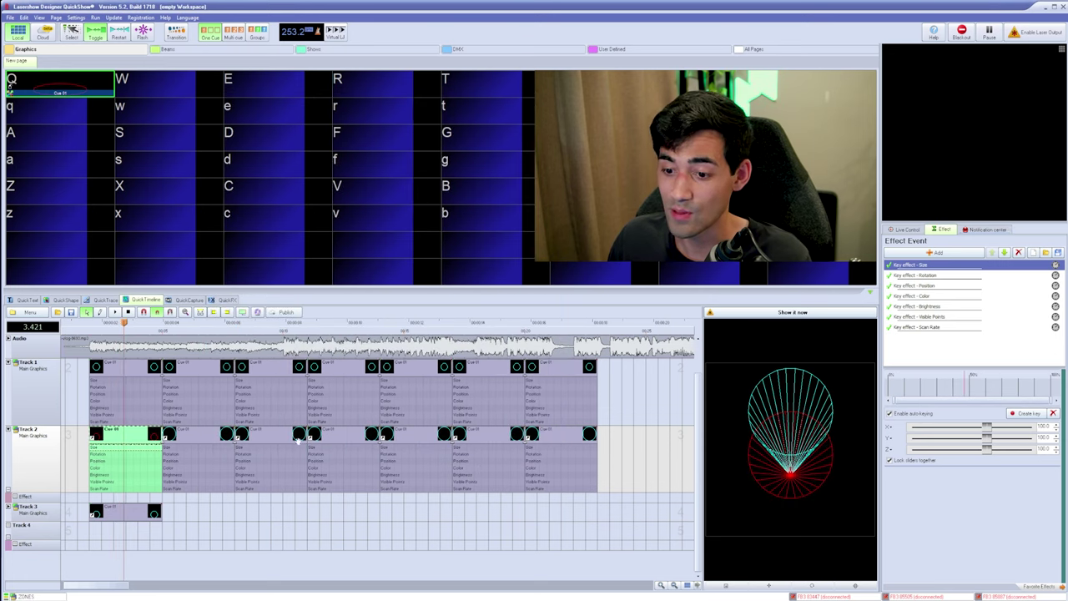
key(space)
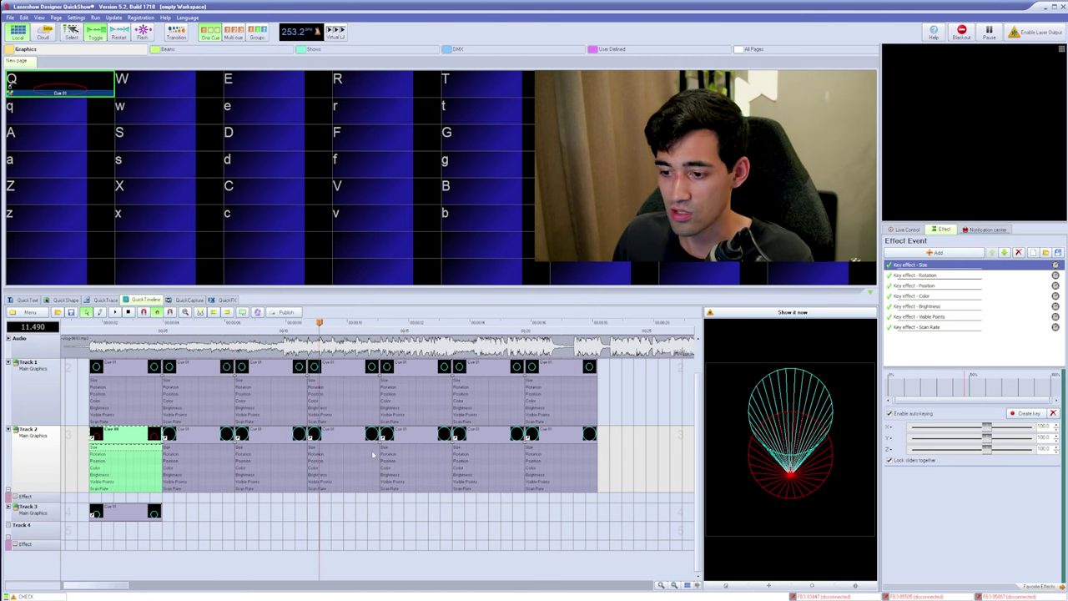
Recolour the circle shape of Track 1's first cue red
click(114, 376)
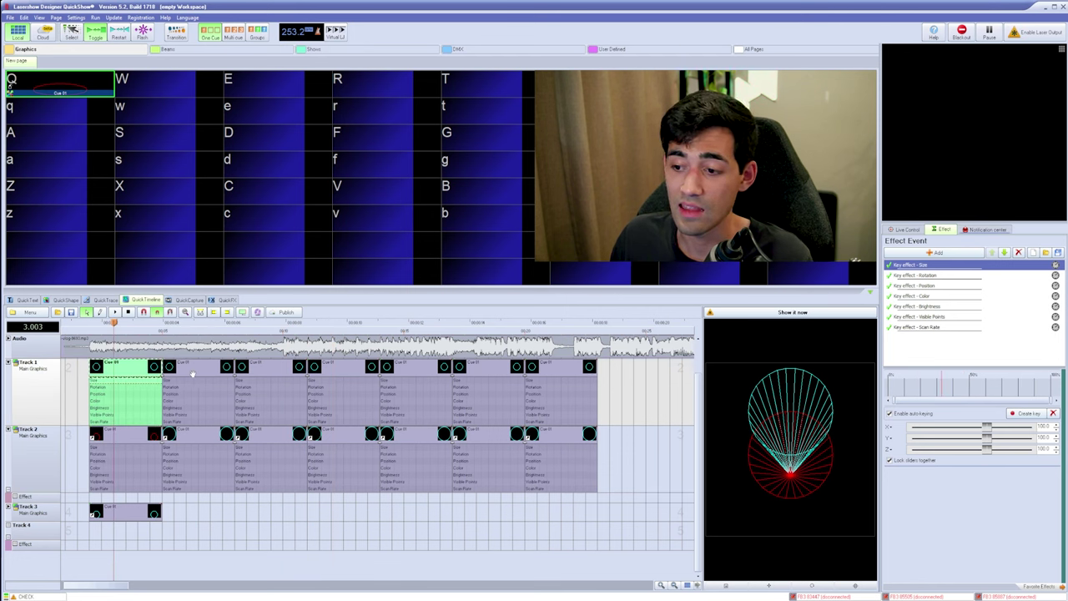
right_click(122, 374)
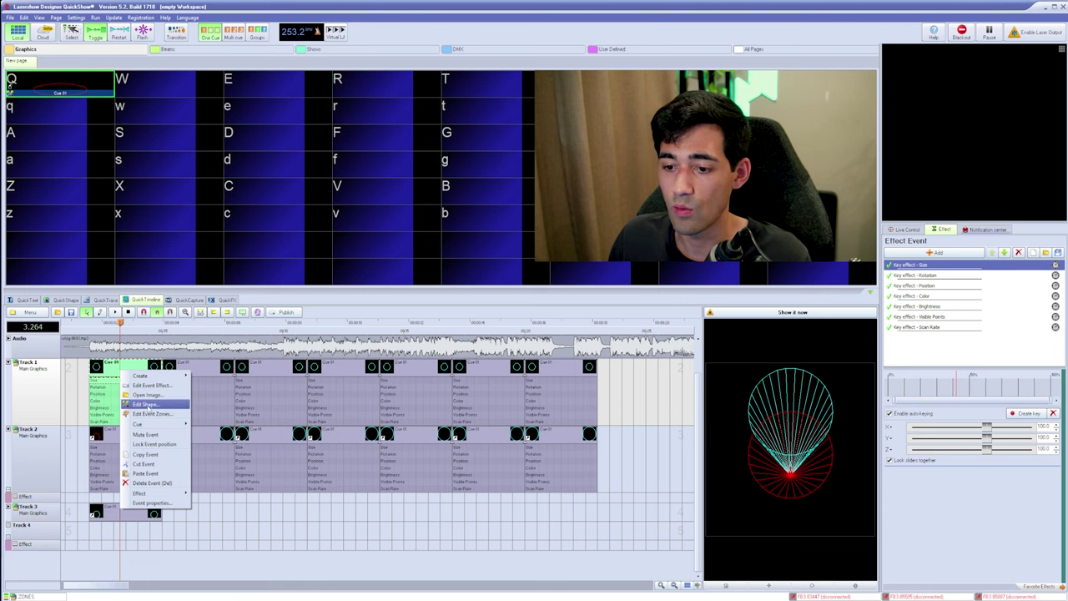
click(141, 394)
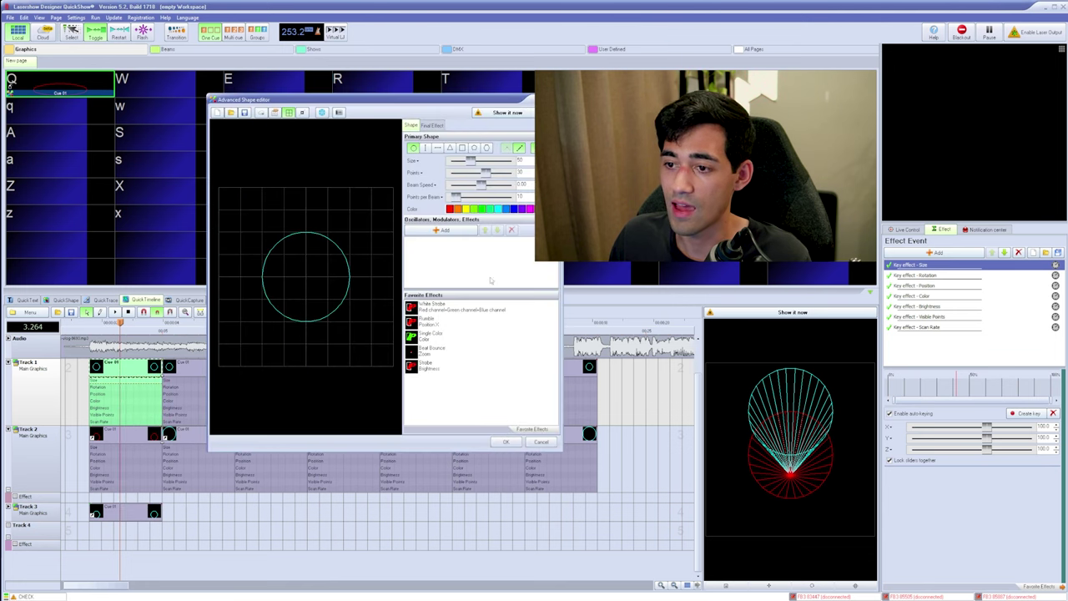
key(Escape)
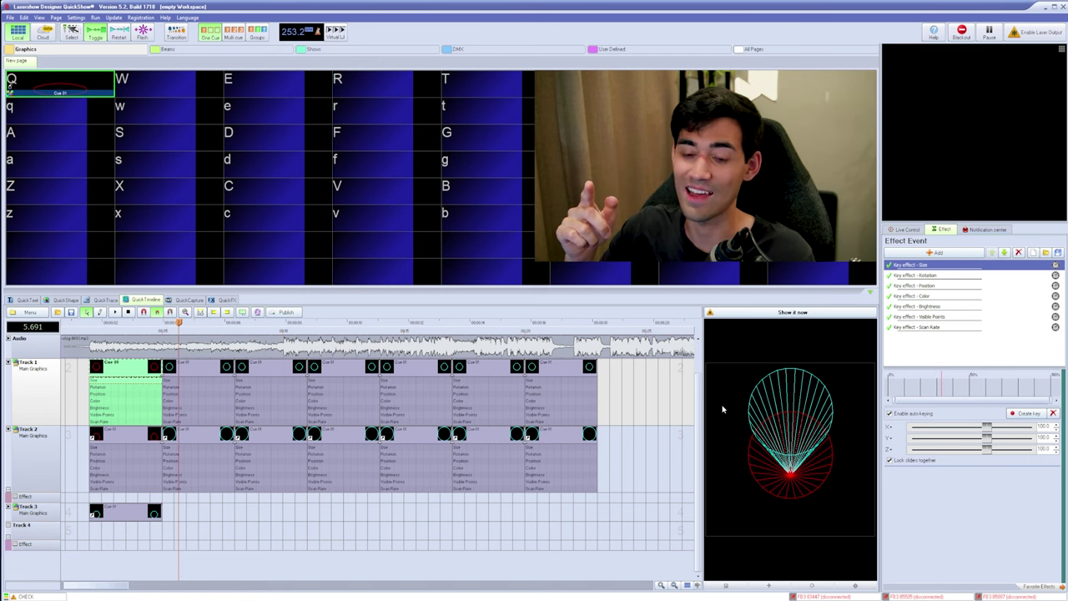
Play the timeline from before the first cues to compare the cue colours on Tracks 1 and 2
right_click(197, 369)
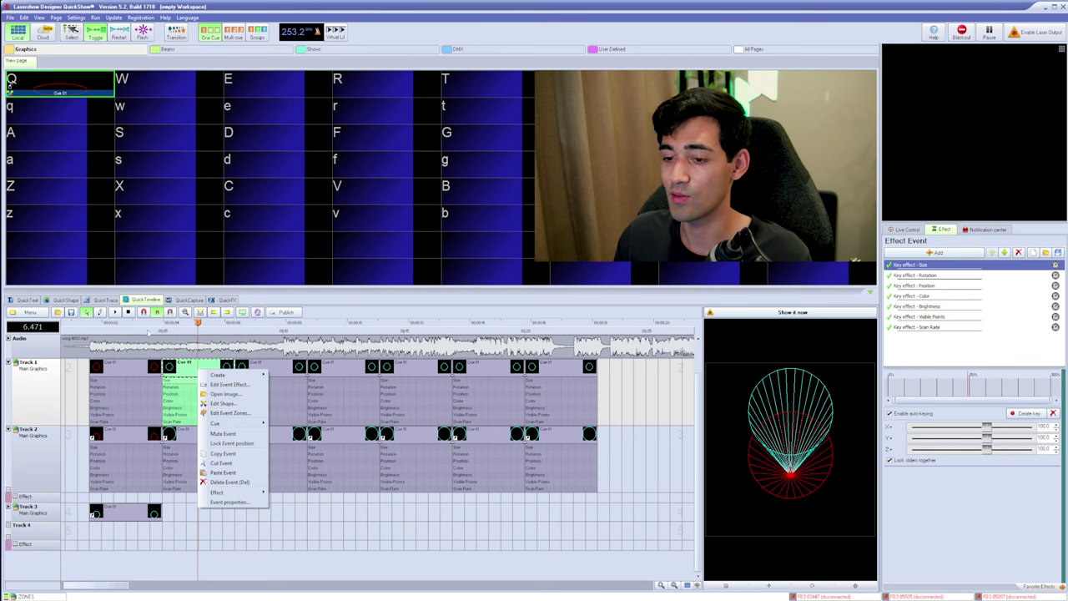
click(259, 388)
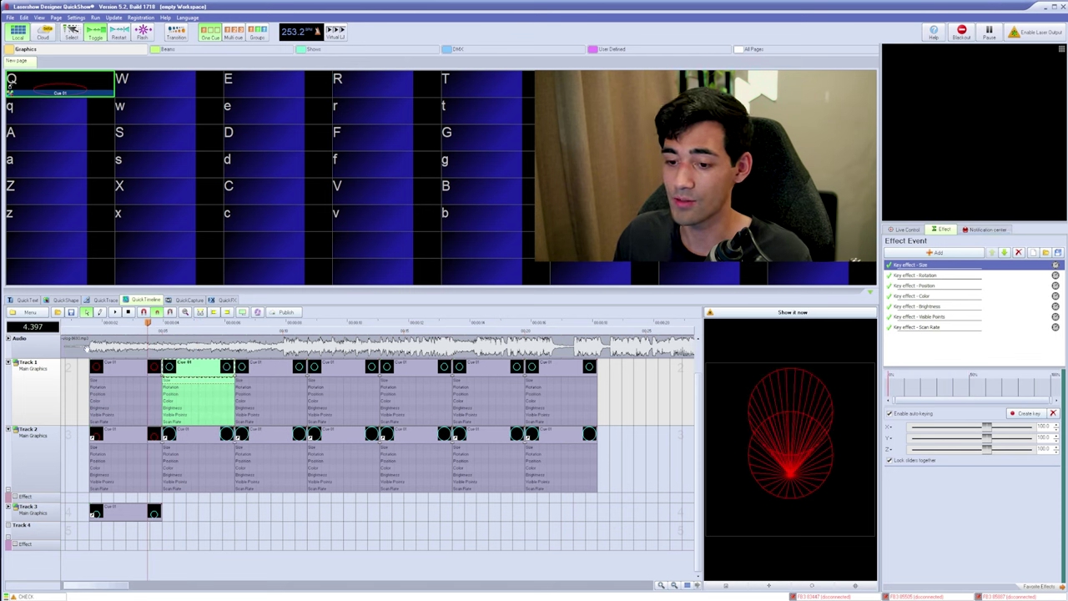
click(76, 342)
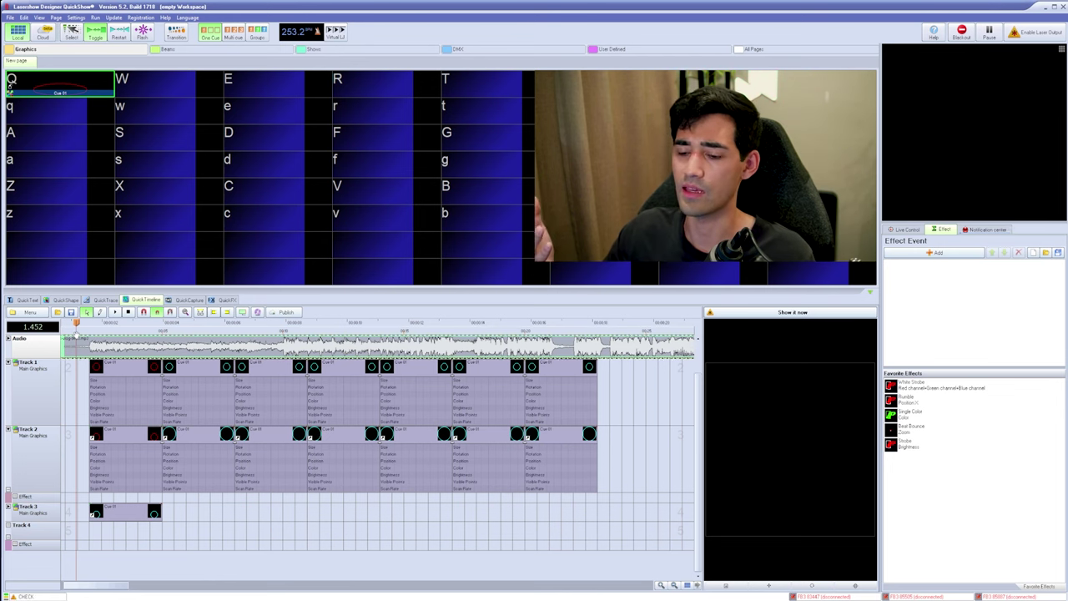
key(space)
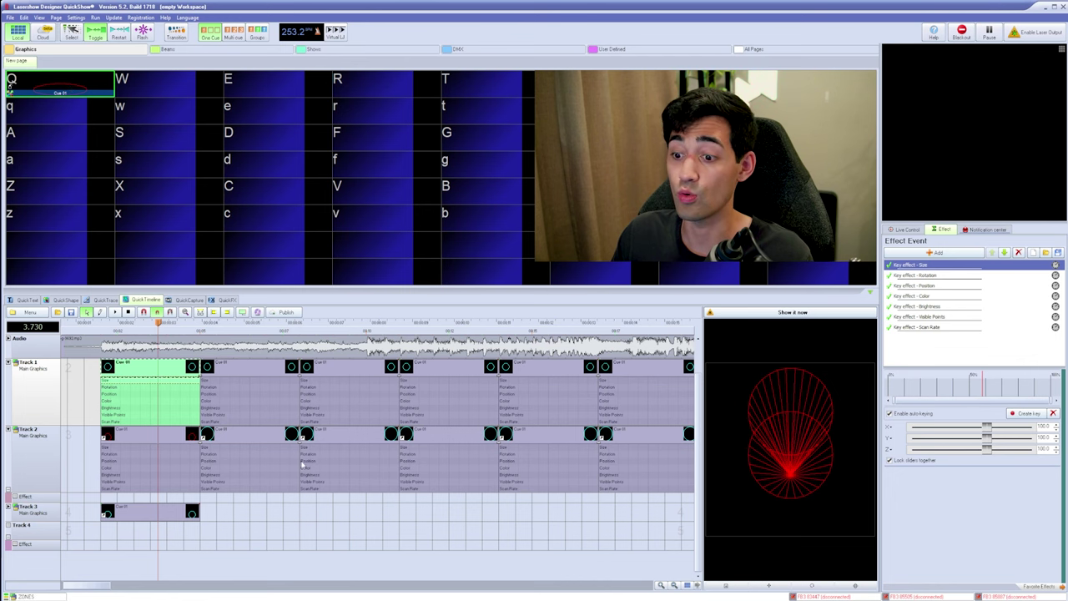
Change the primary shape of Cue 01 in the cue grid to a triangle and play the timeline
click(75, 87)
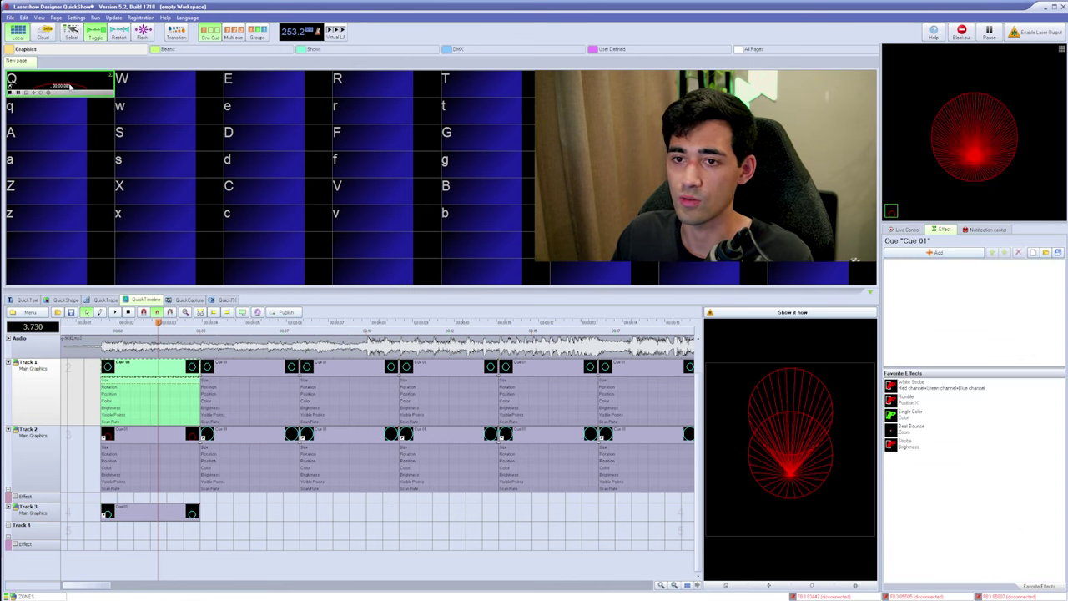
right_click(71, 84)
click(122, 148)
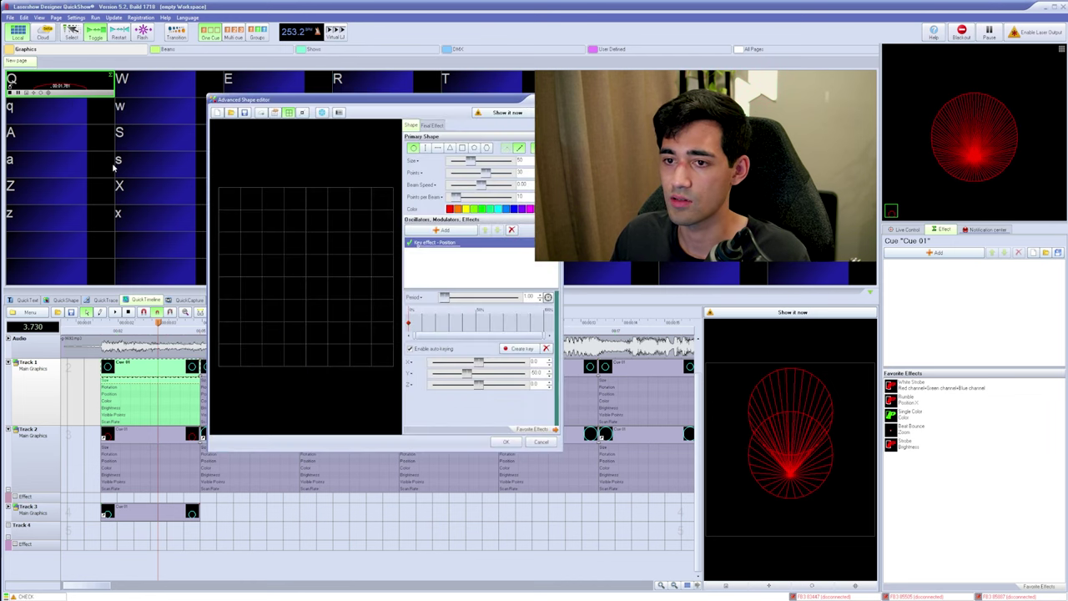
click(449, 147)
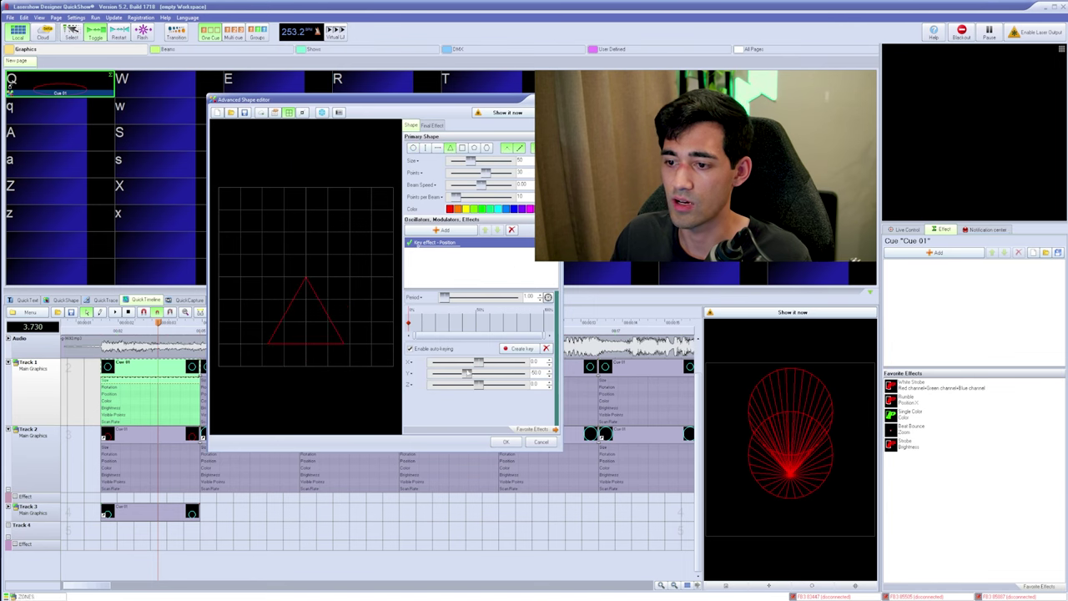
click(506, 442)
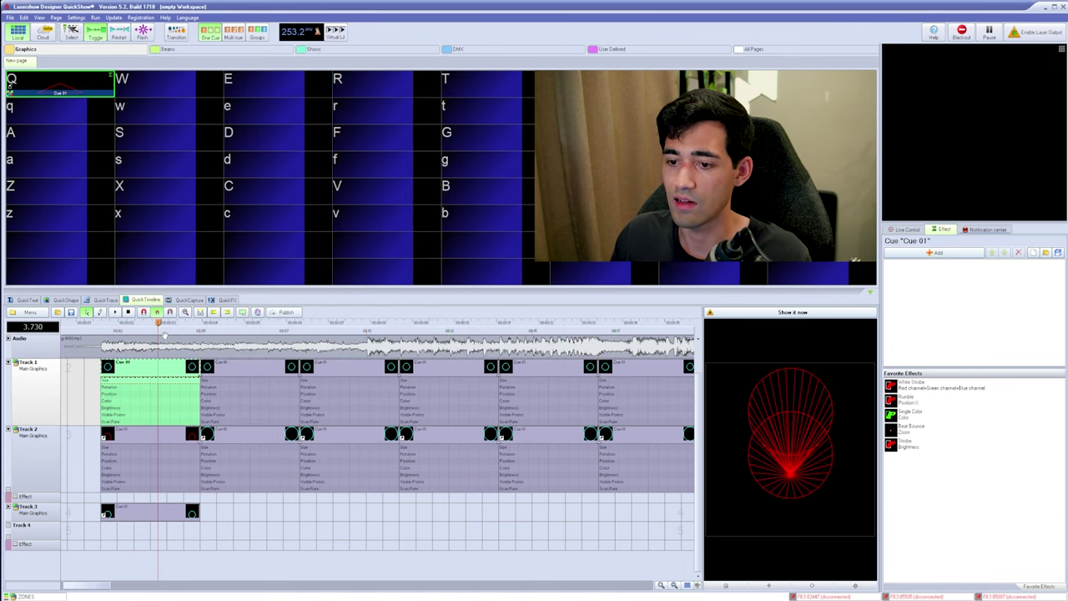
click(298, 356)
key(space)
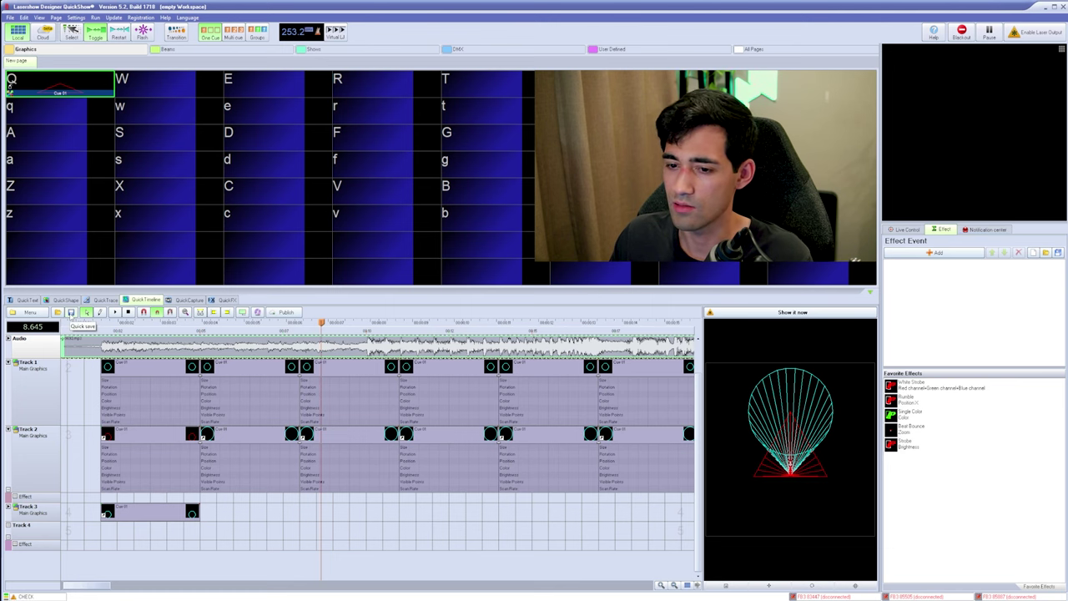
Start a quick save of the show and leave the Save Show dialog
click(71, 312)
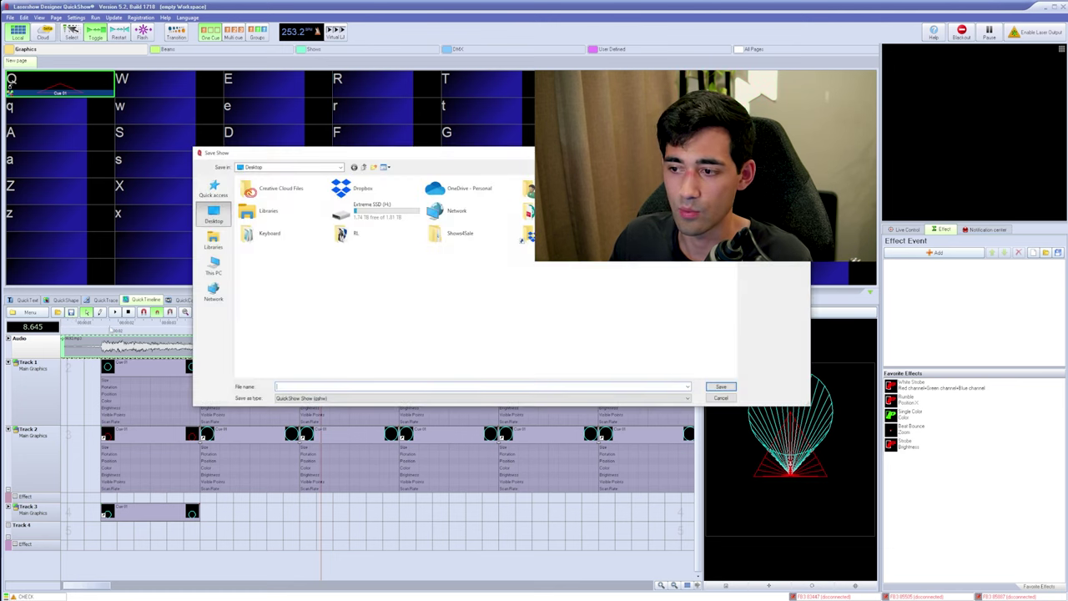
key(Escape)
Change the primary shape of Track 2's first event from a triangle to a horizontal line
scroll(138, 451, up, 4)
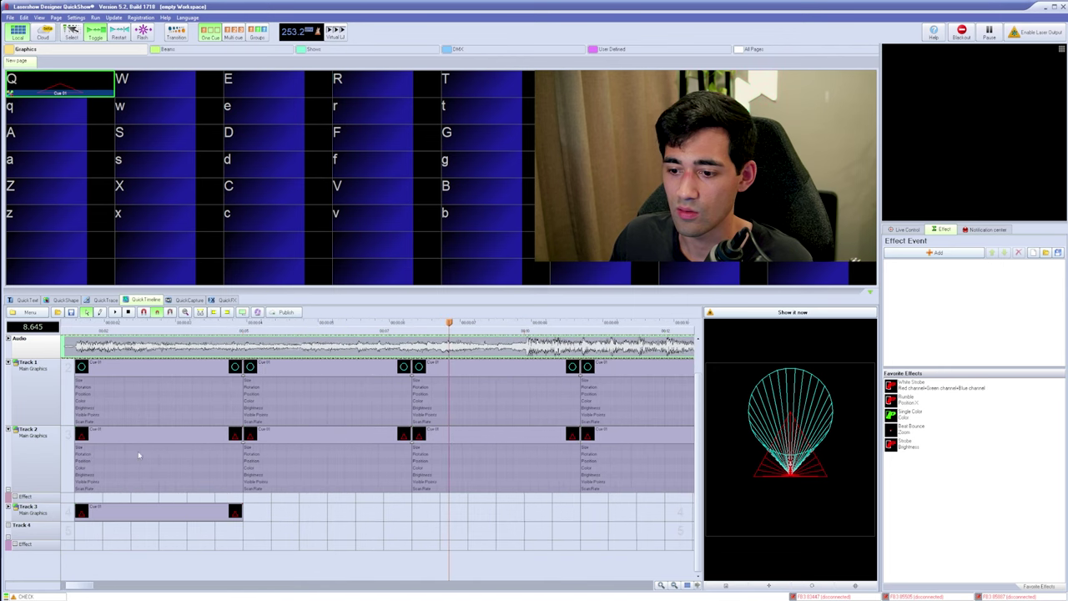
scroll(137, 455, left, 3)
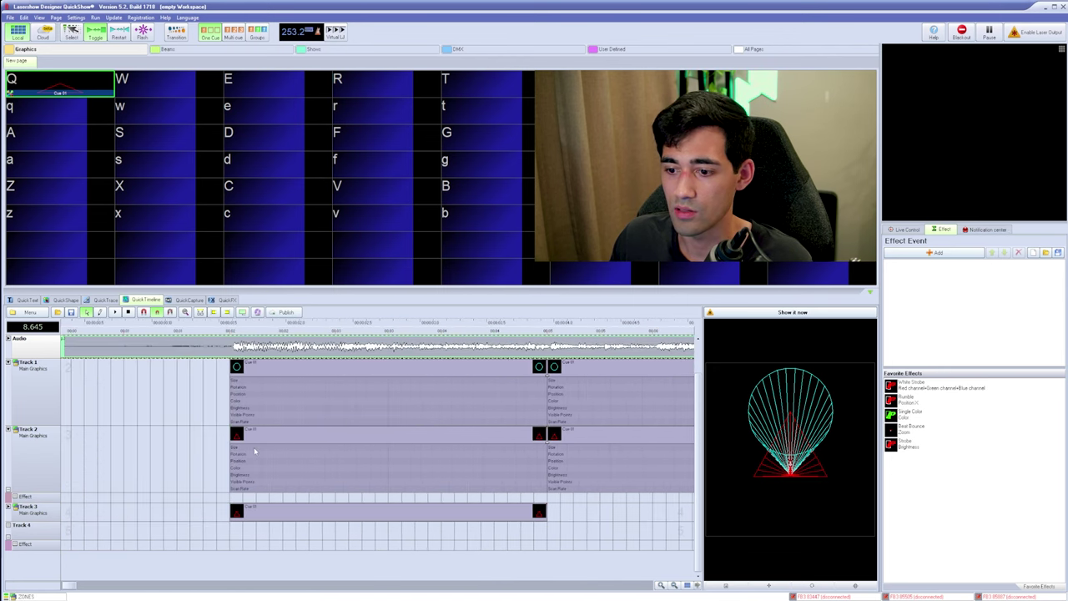
scroll(253, 449, down, 4)
right_click(131, 443)
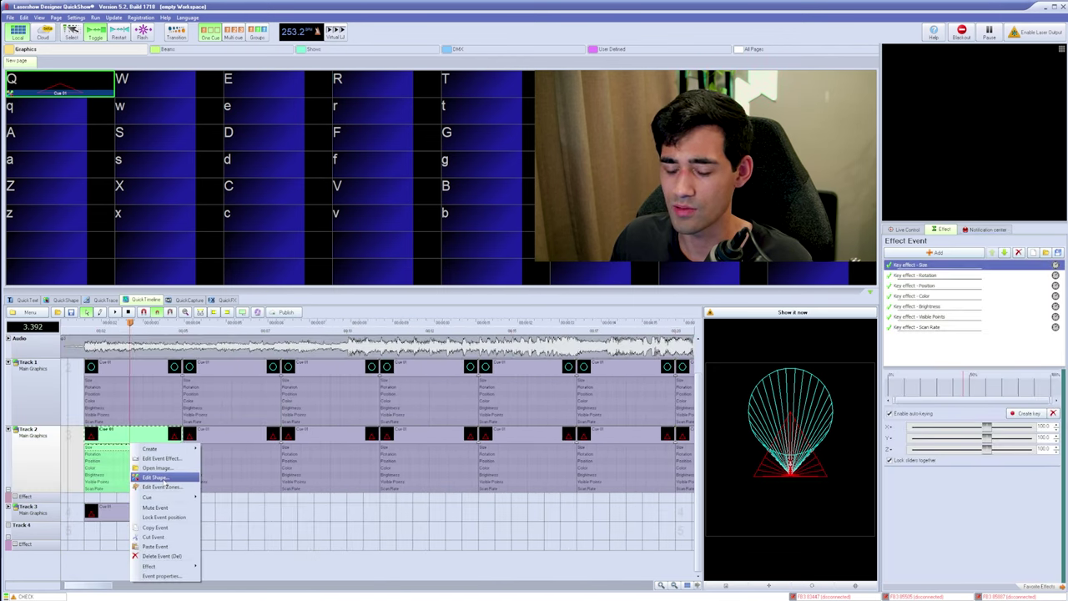
click(157, 477)
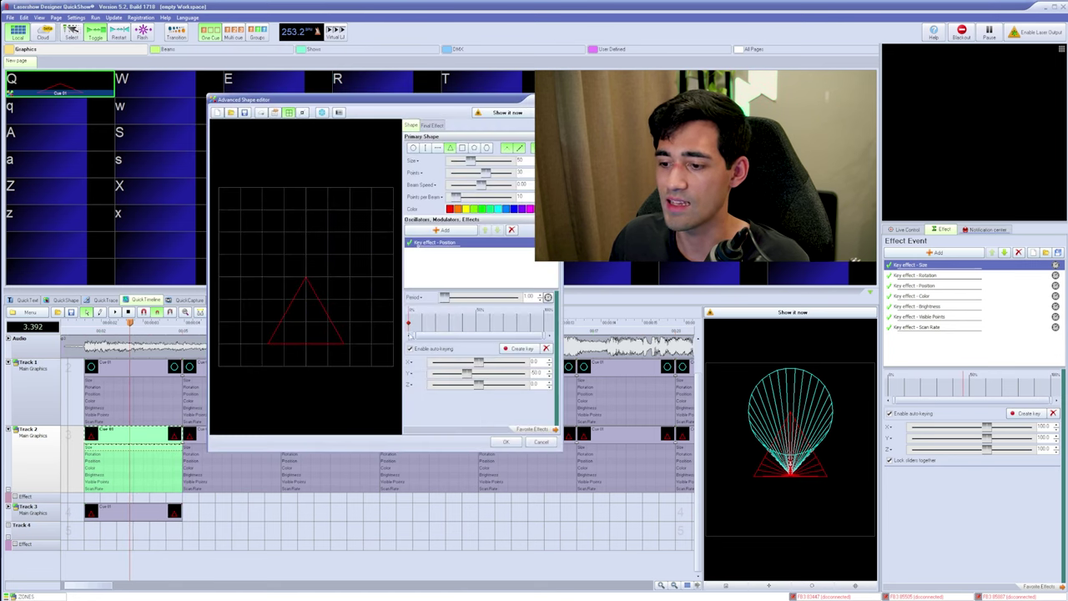
click(437, 147)
click(506, 442)
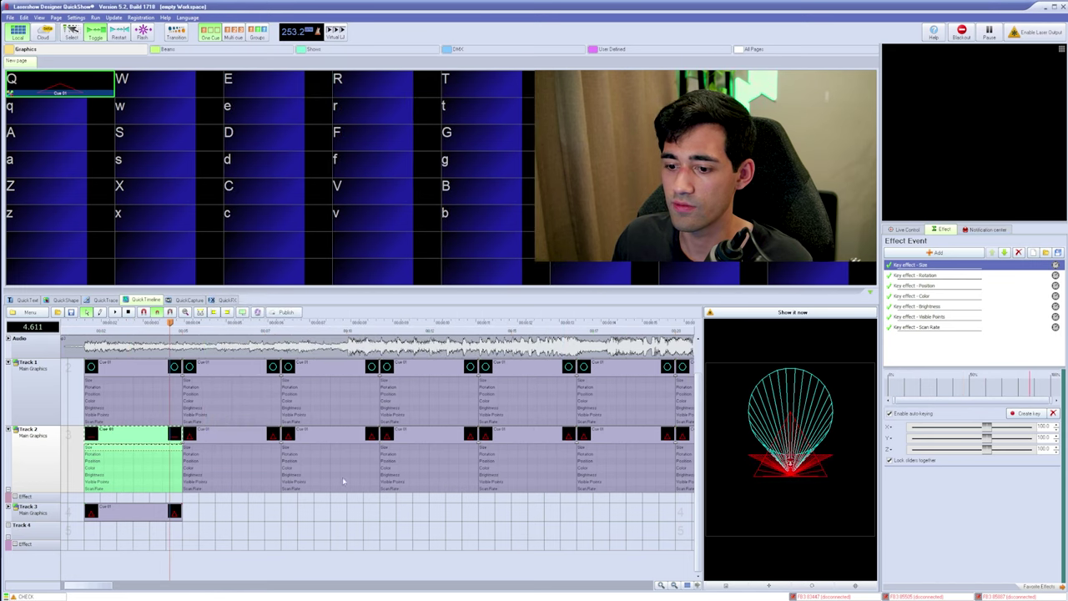
Delete the event on Track 3 and play the timeline
click(108, 507)
key(Delete)
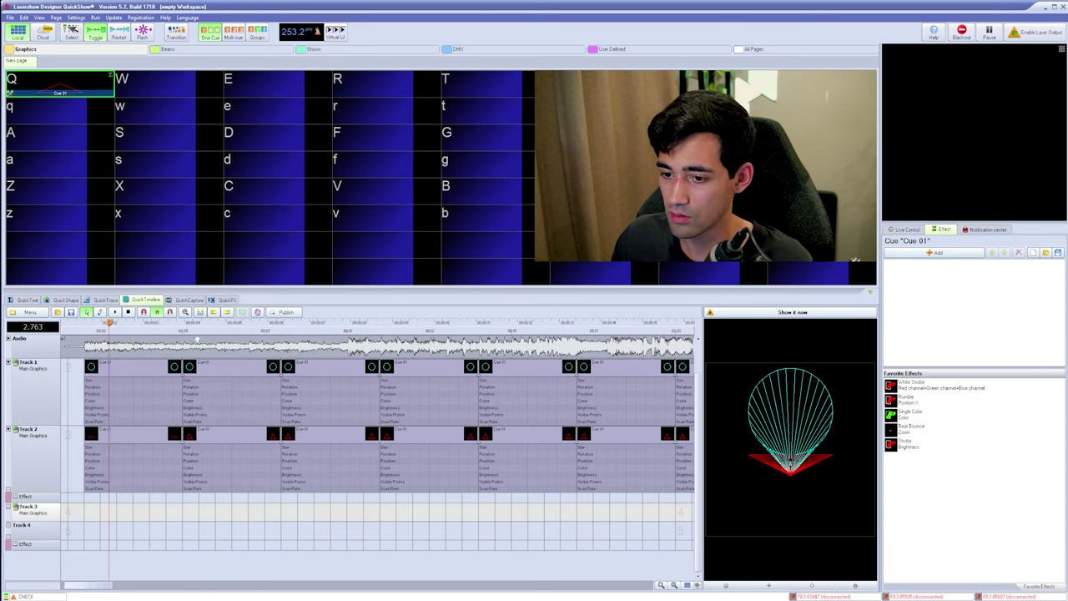
key(space)
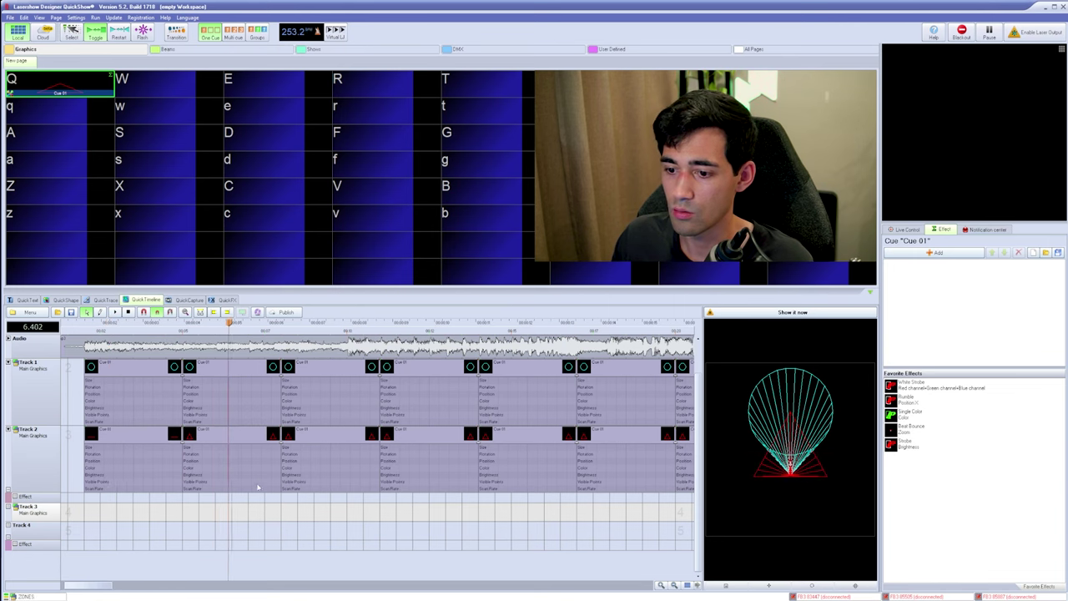
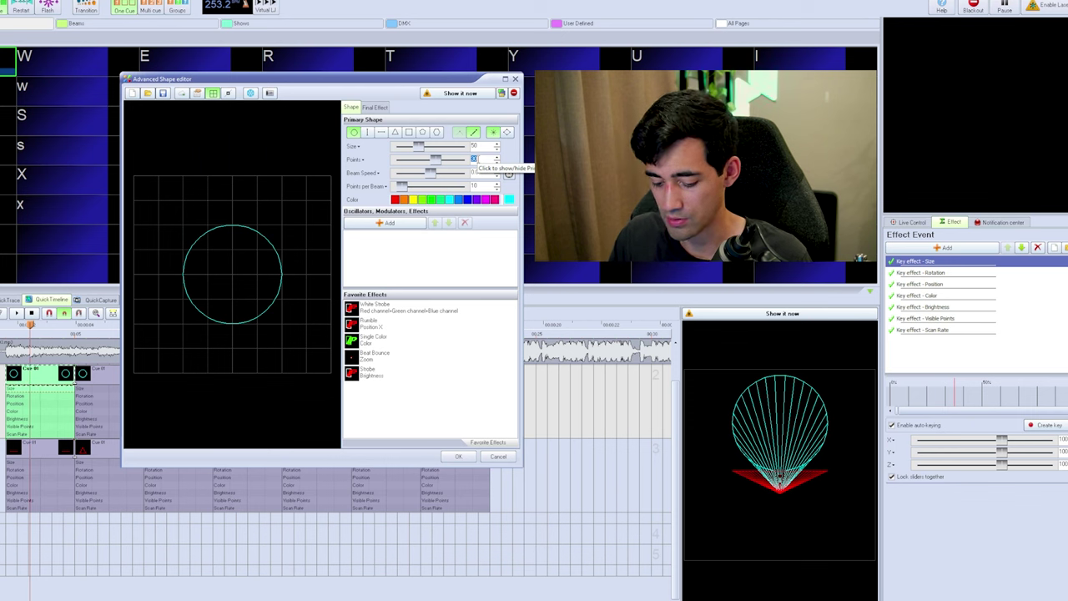
Set the circle of Track 1's first event to 15 points and paste a copy of its shape into the empty Cue 58
text(15)
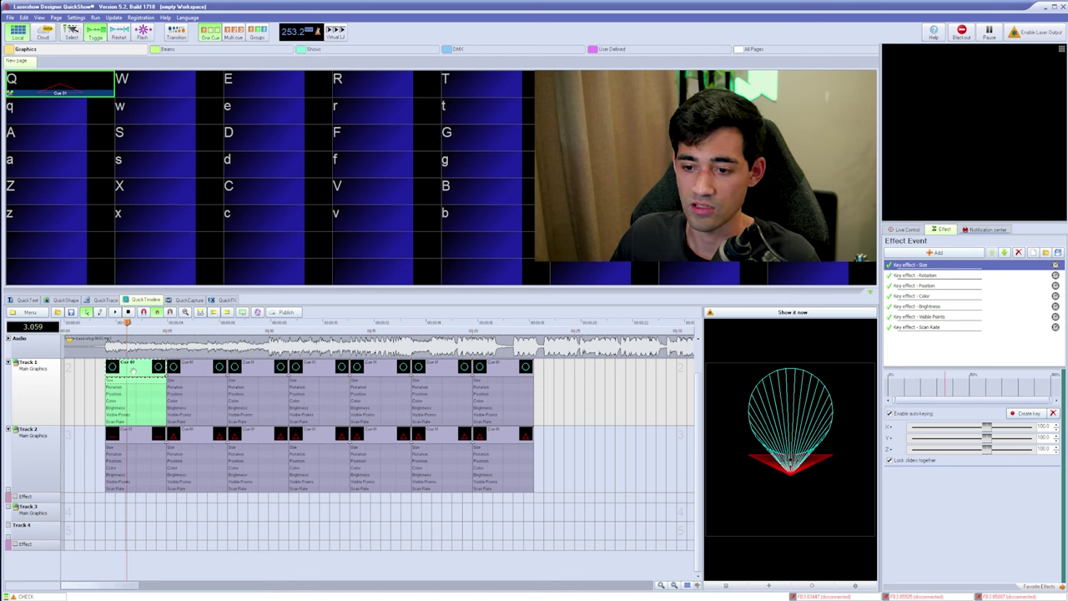
right_click(136, 375)
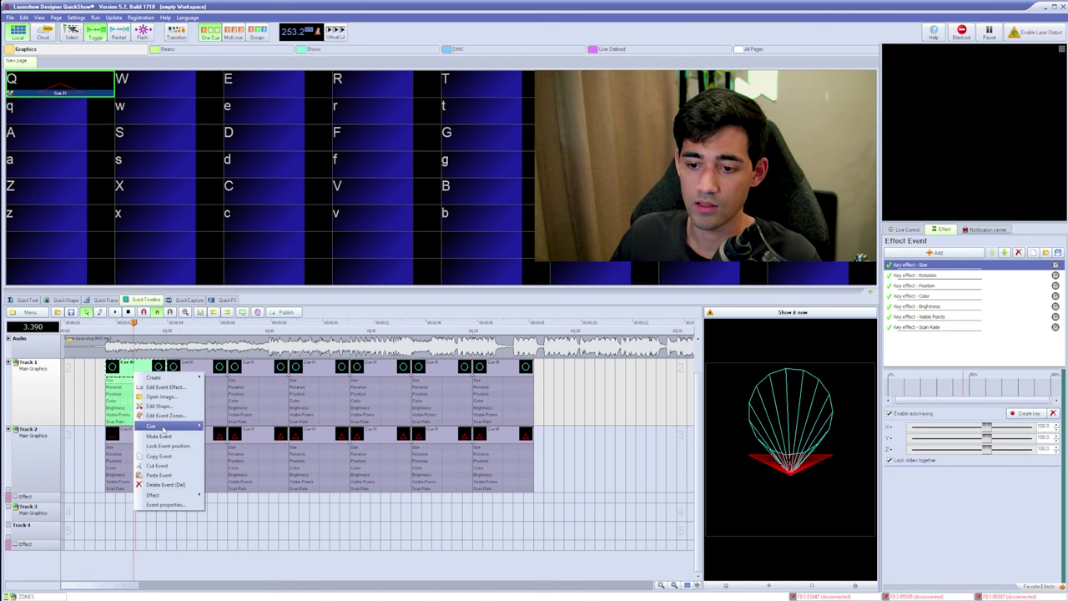
mouse_move(163, 429)
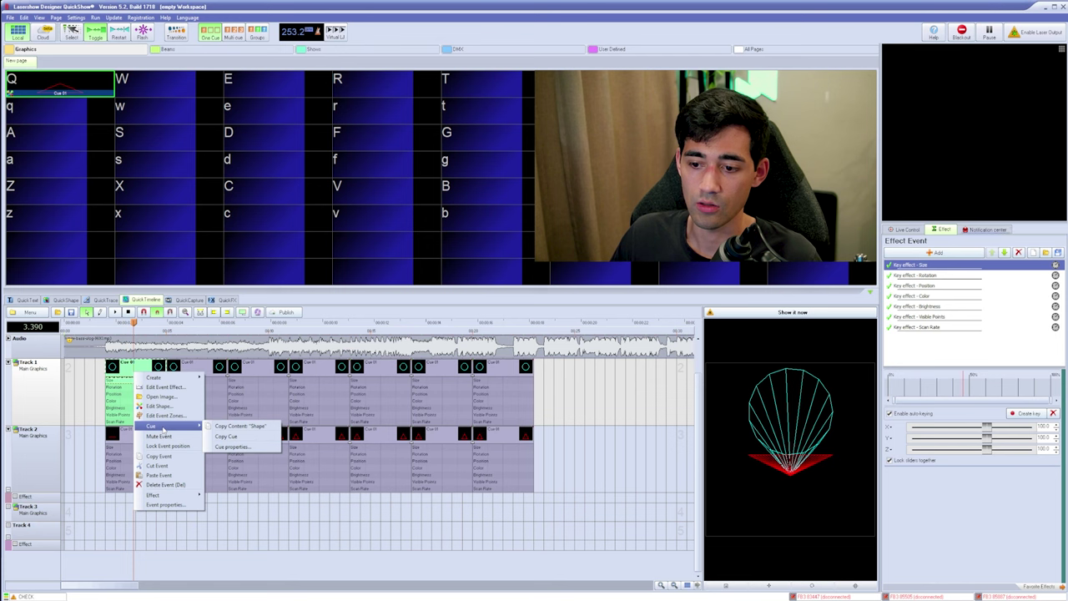
click(227, 428)
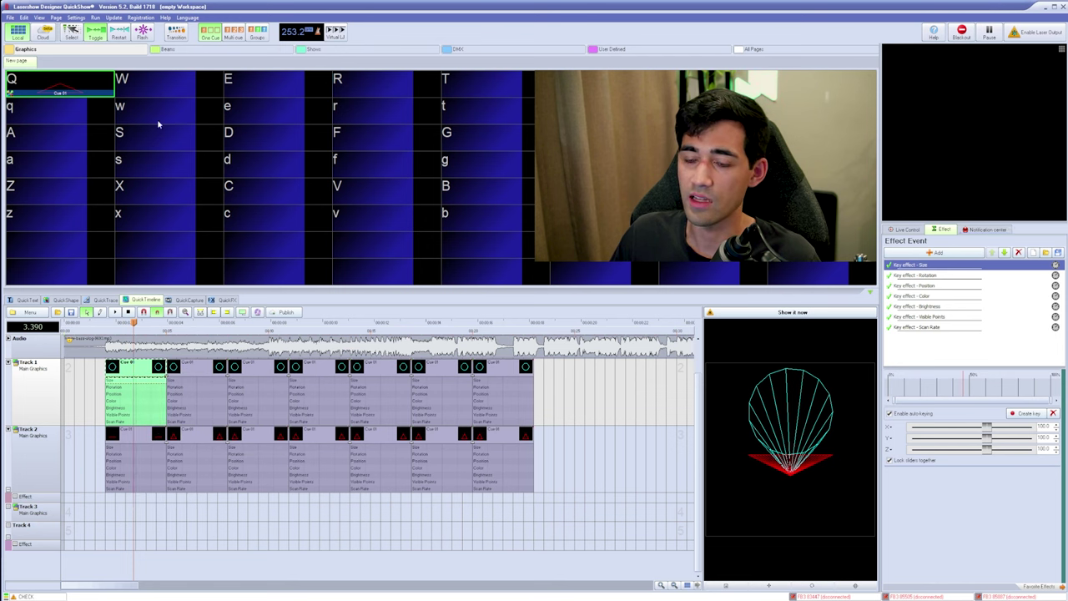
right_click(174, 276)
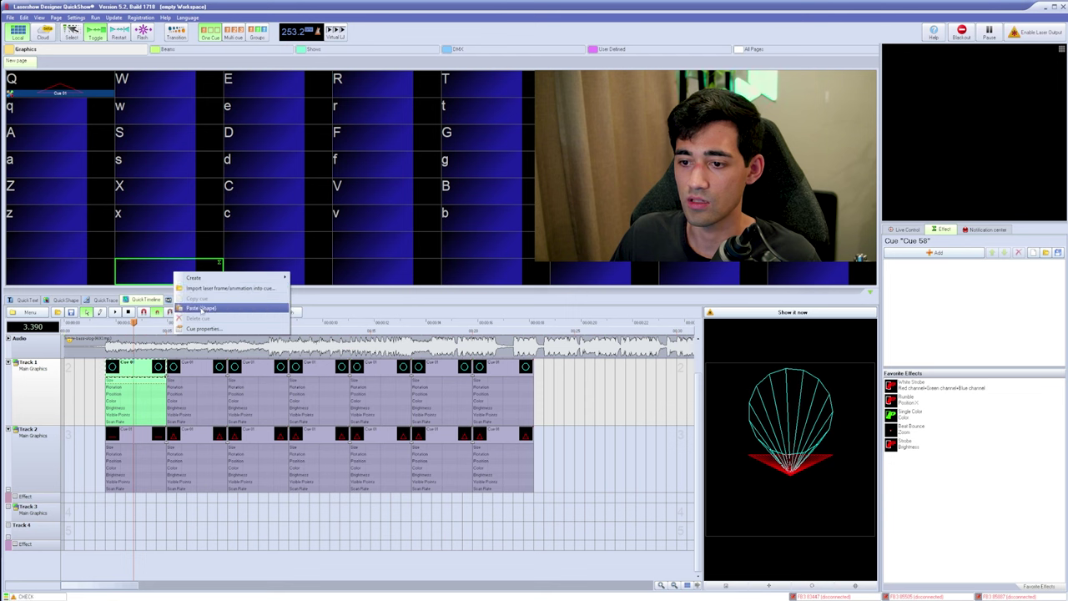
click(198, 309)
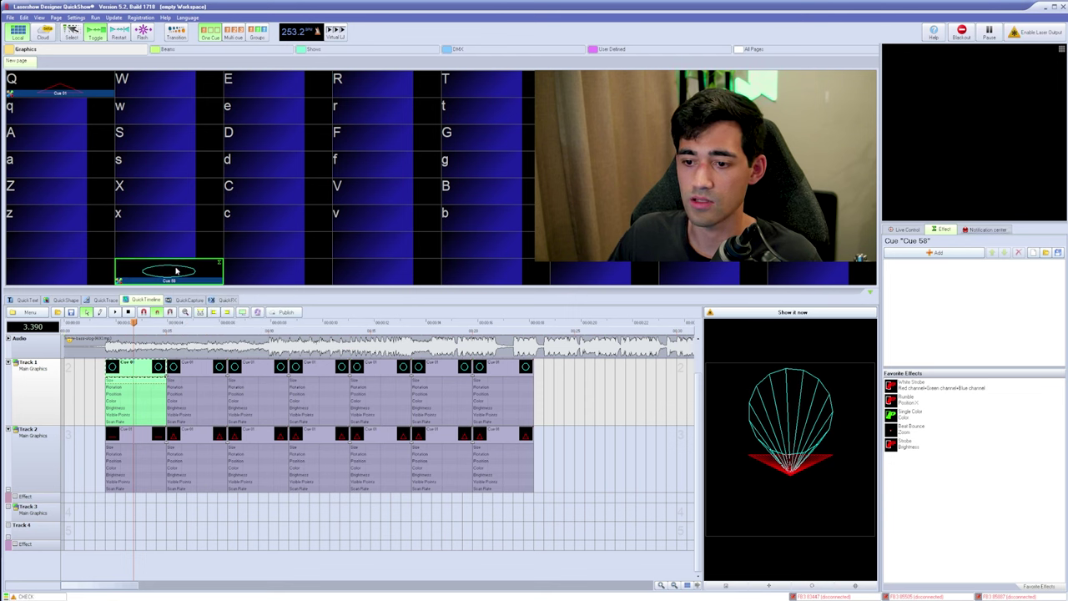
Assign Cue 58 to all seven events on Track 1
click(174, 274)
click(156, 372)
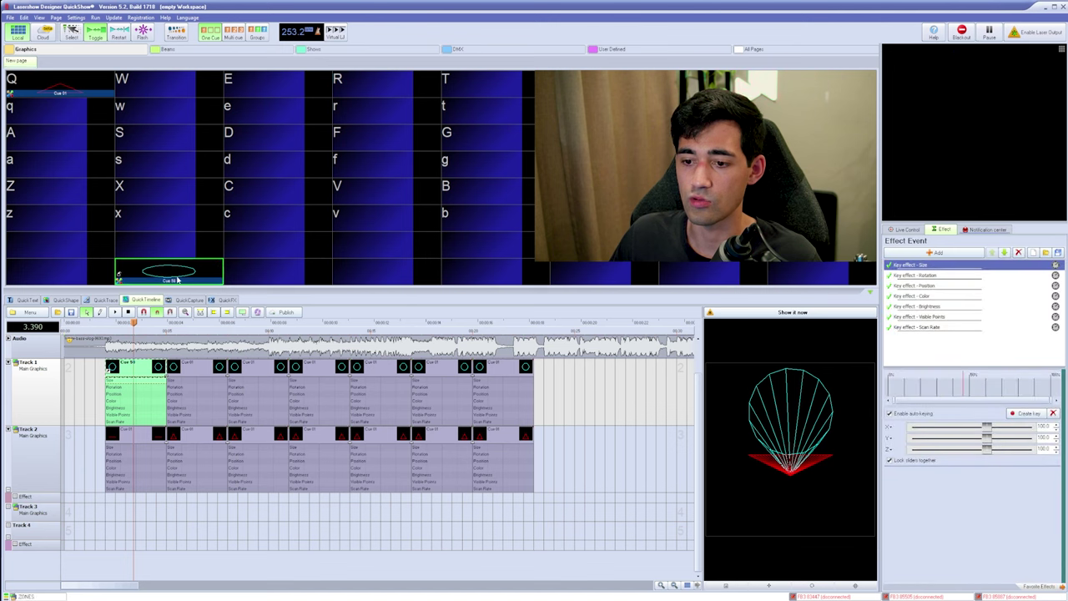
click(180, 272)
click(183, 269)
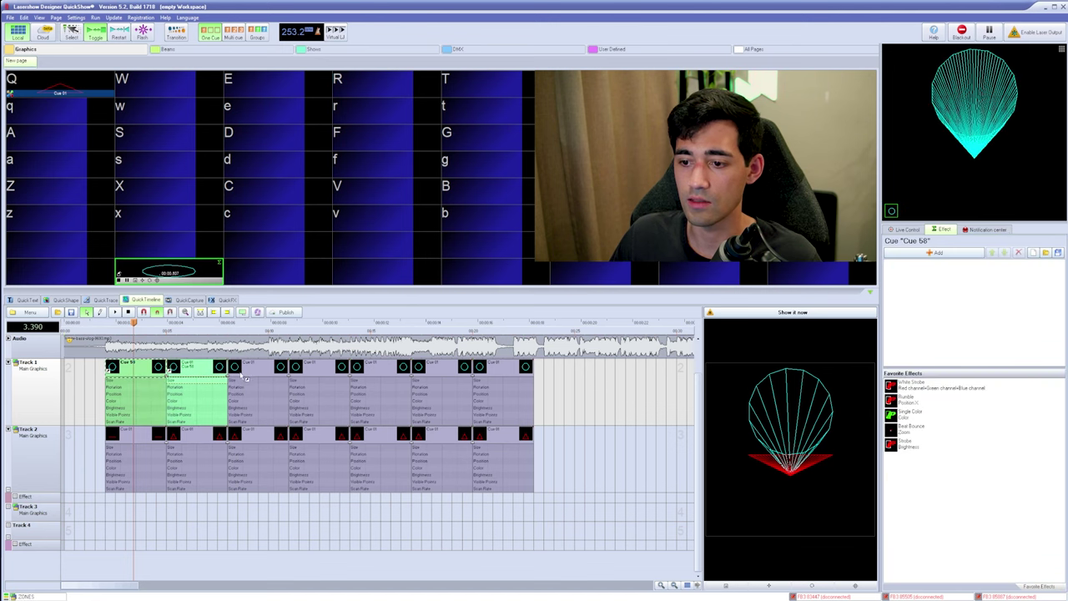
click(184, 267)
click(183, 267)
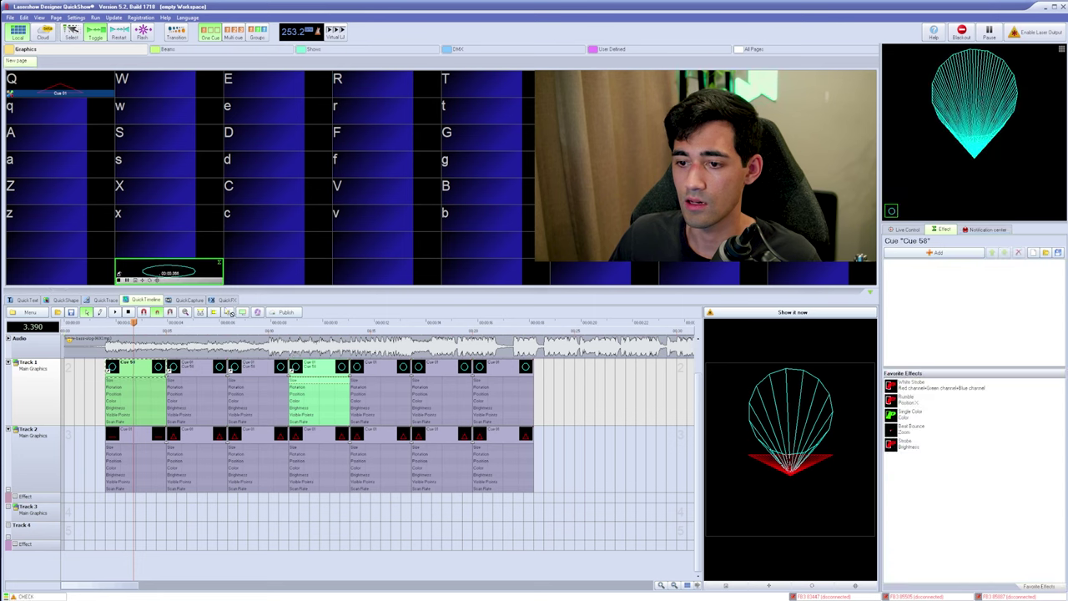
click(183, 267)
click(184, 267)
click(498, 368)
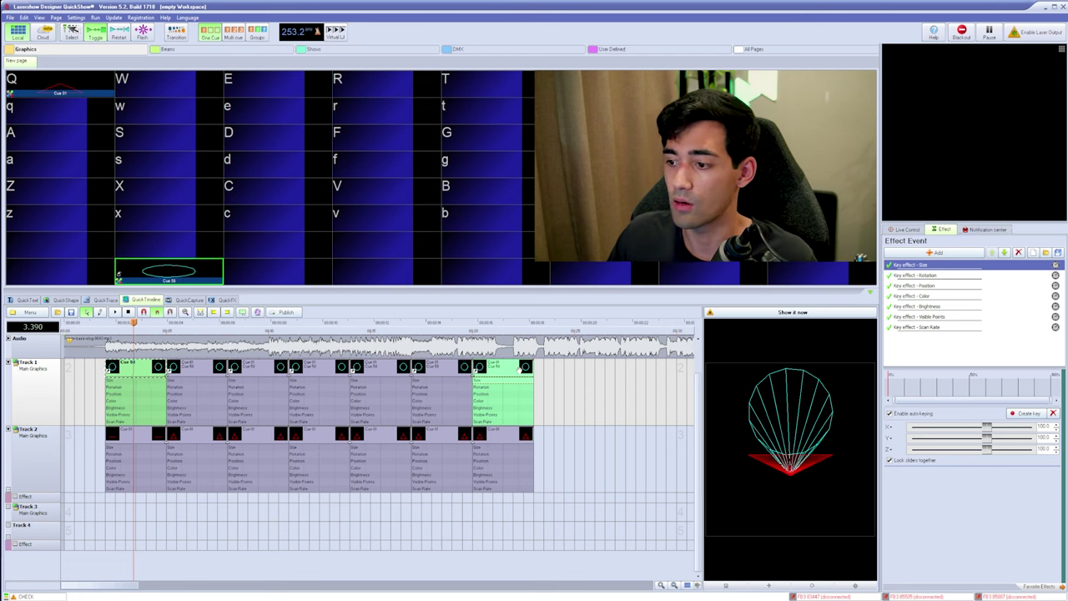
Set the circle's size to 45 in the shape of Track 1's first event
right_click(145, 368)
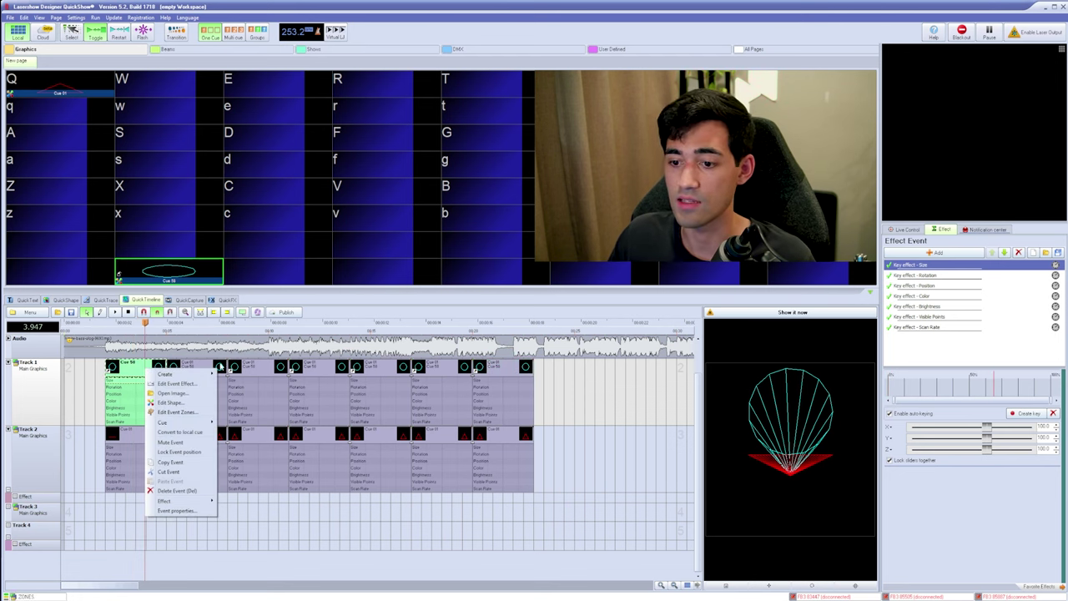
click(197, 412)
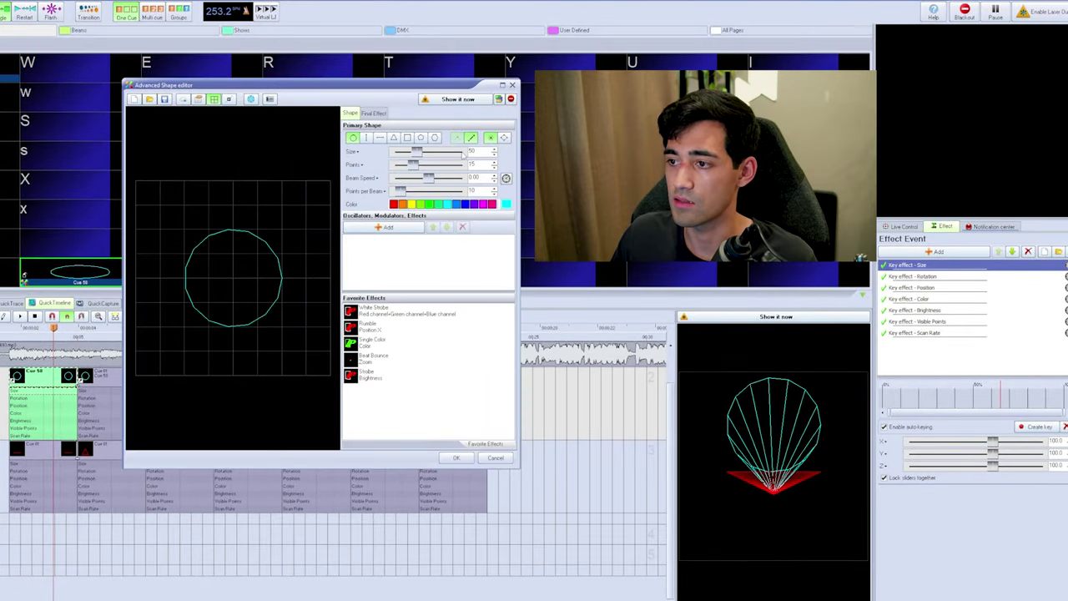
scroll(475, 151, down, 4)
scroll(480, 149, down, 2)
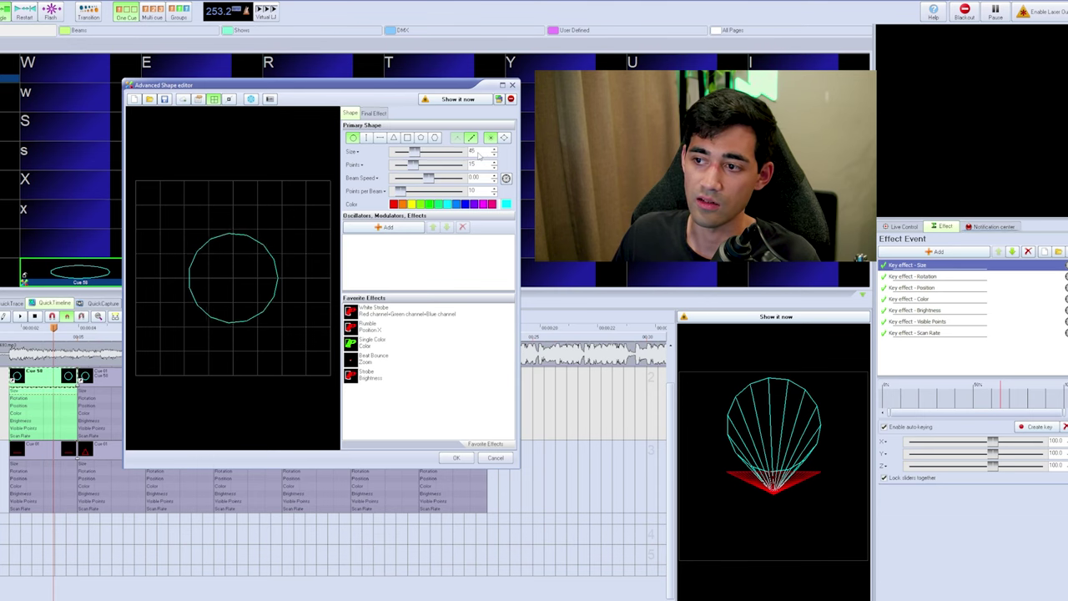